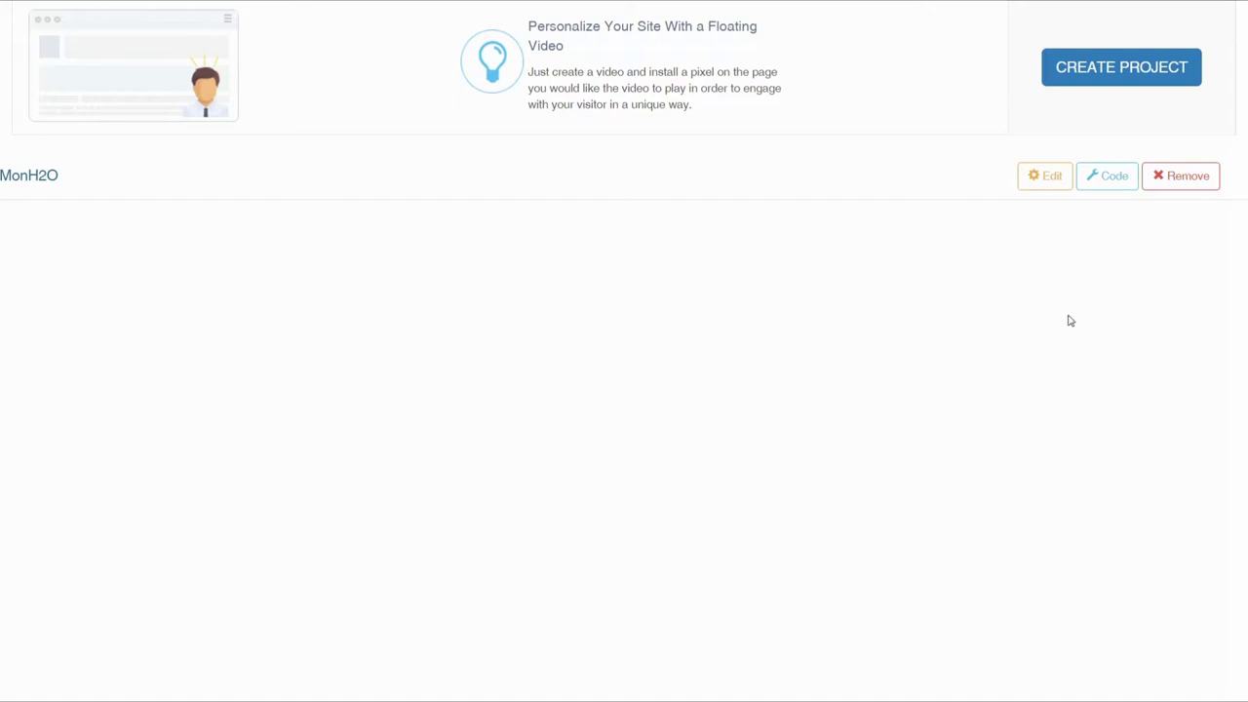
# - Start a new floating video project and name it "Video flottante"
pyautogui.click(1123, 78)
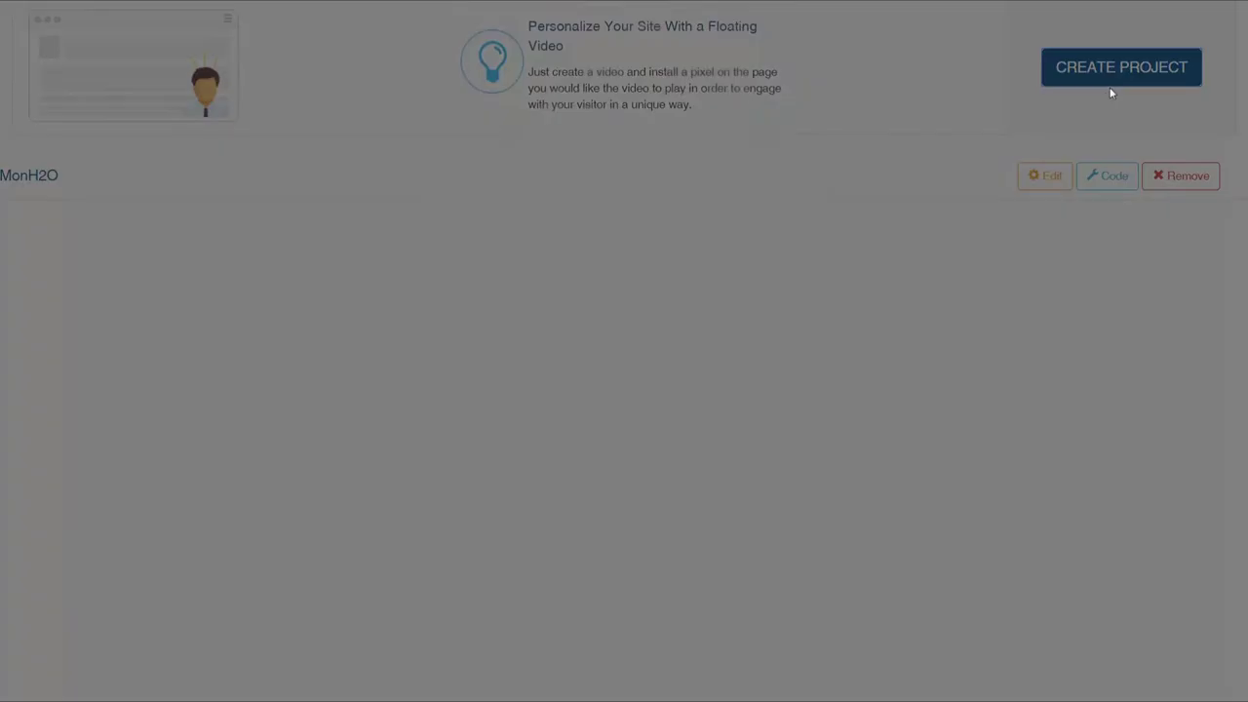
pyautogui.click(507, 119)
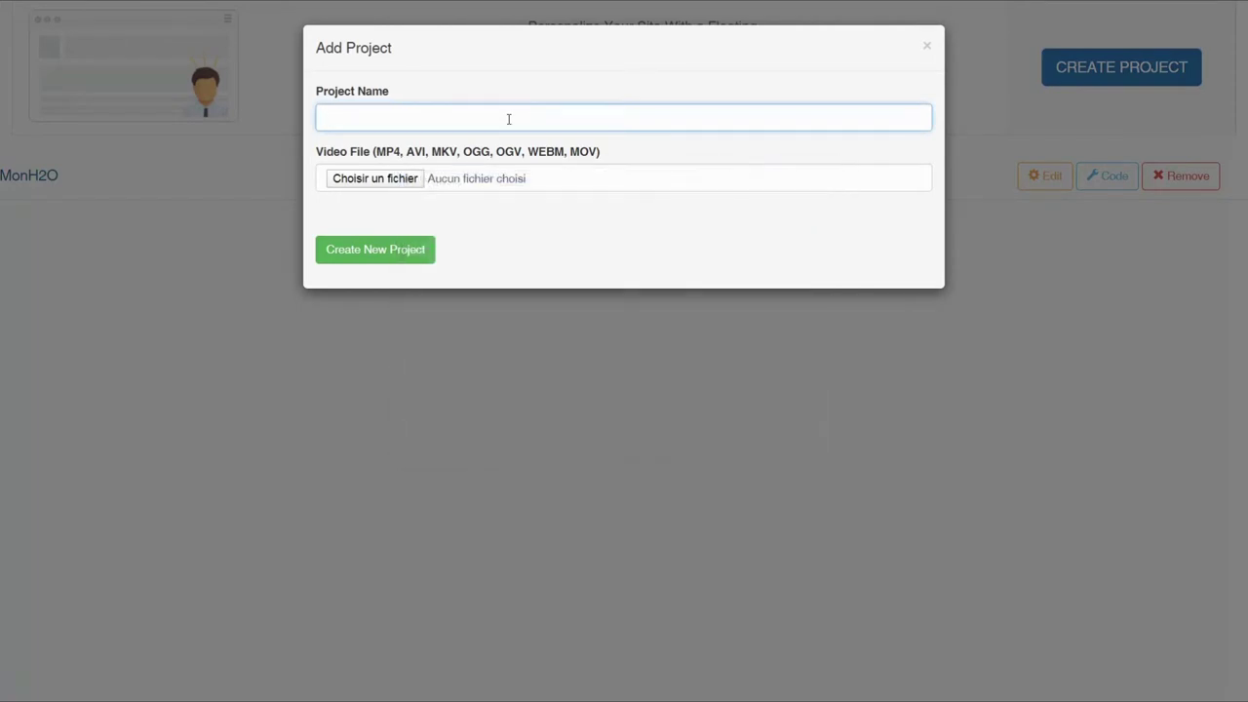
pyautogui.write('V')
pyautogui.write('ie')
pyautogui.write('deo f')
pyautogui.write('lo')
pyautogui.write('tta')
pyautogui.write('nte')
pyautogui.moveTo(813, 49)
pyautogui.mouseDown()
pyautogui.moveTo(815, 169)
pyautogui.moveTo(819, 64)
pyautogui.mouseUp()
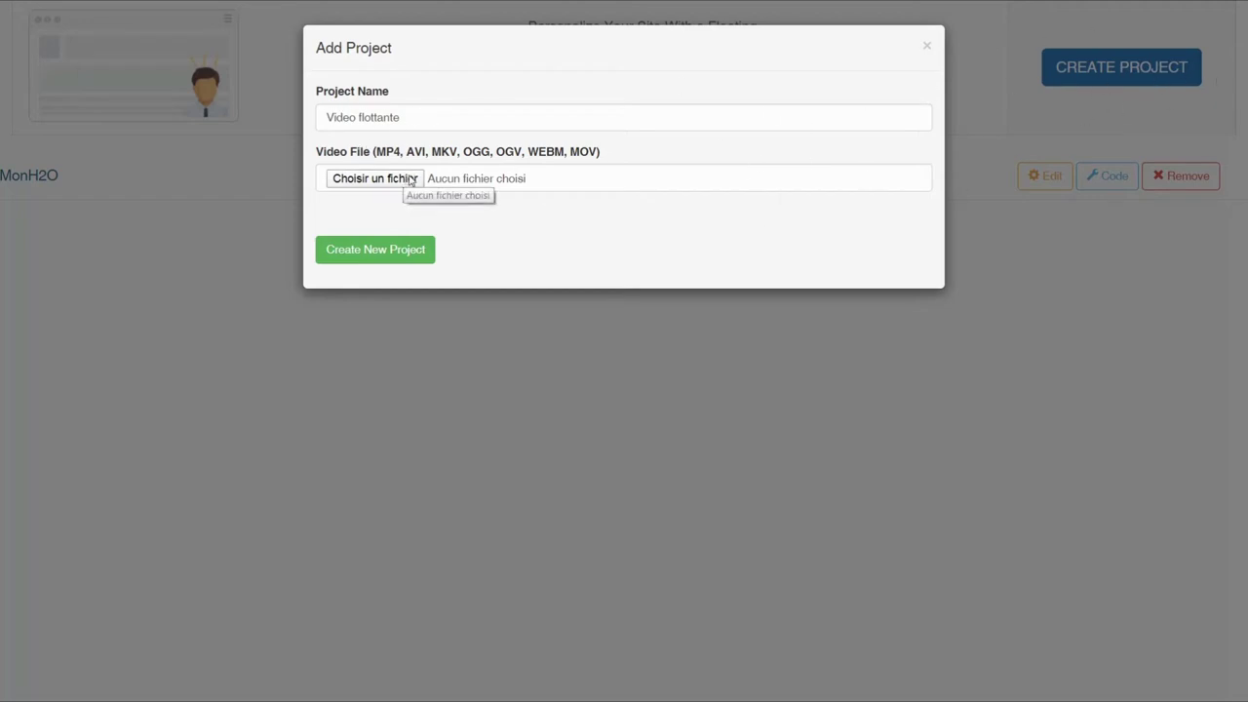
# - Attach the video file Pub4.mp4 to the new project, create the project and dismiss the confirmation
pyautogui.click(378, 183)
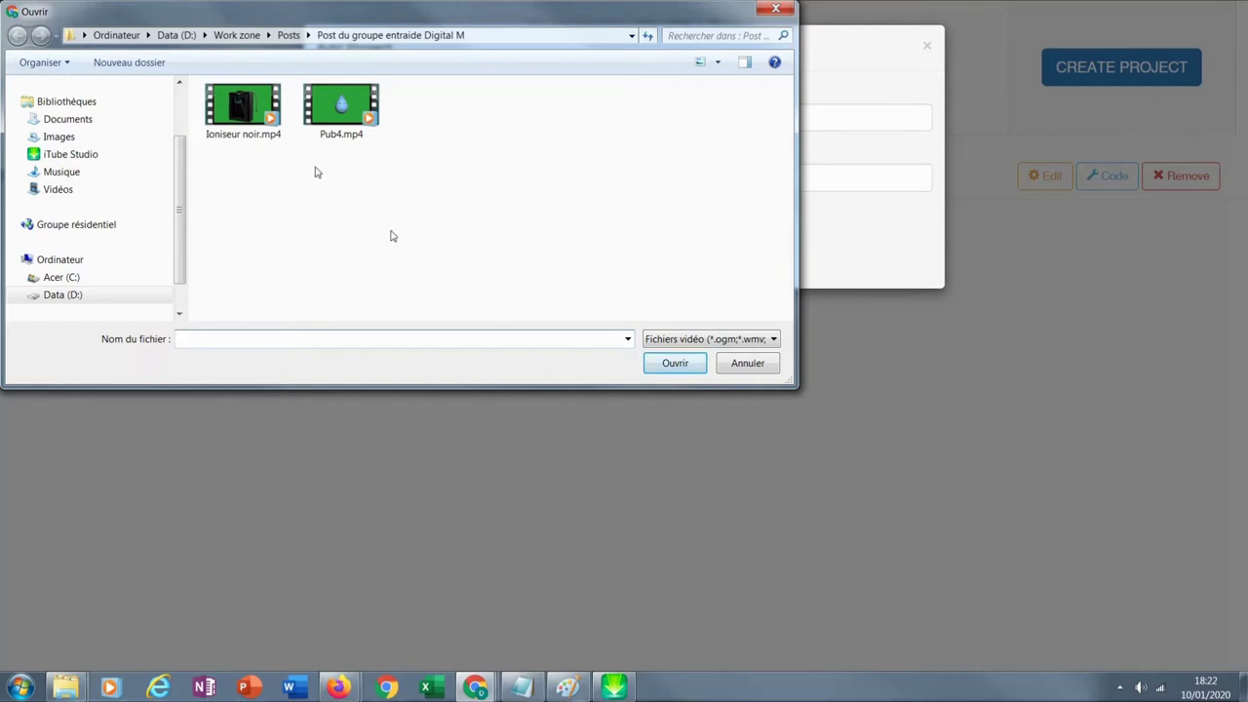
pyautogui.click(344, 115)
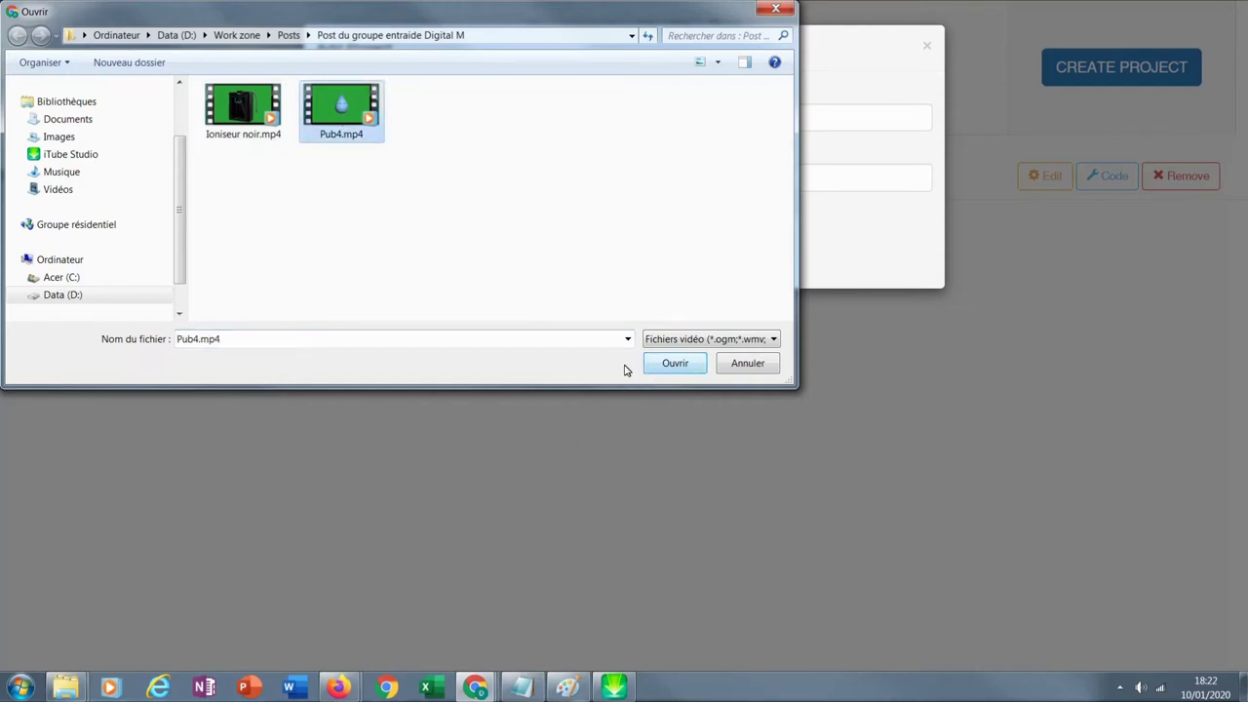
pyautogui.click(675, 363)
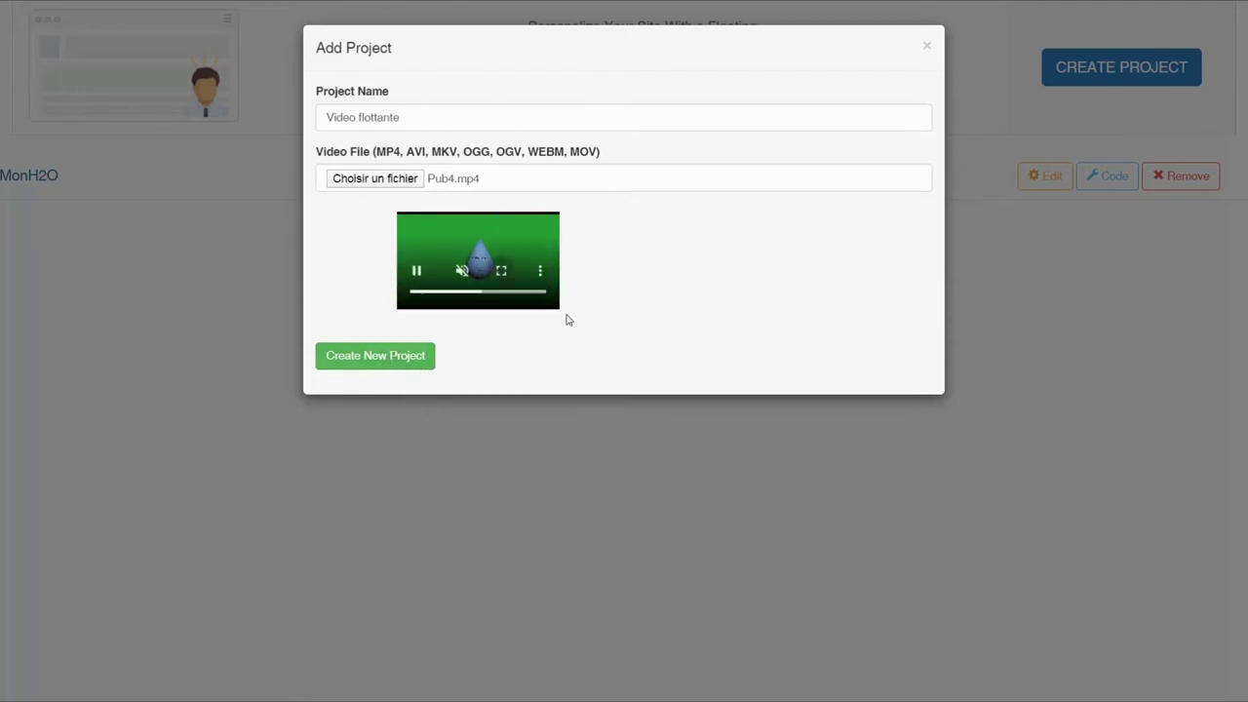
pyautogui.click(376, 356)
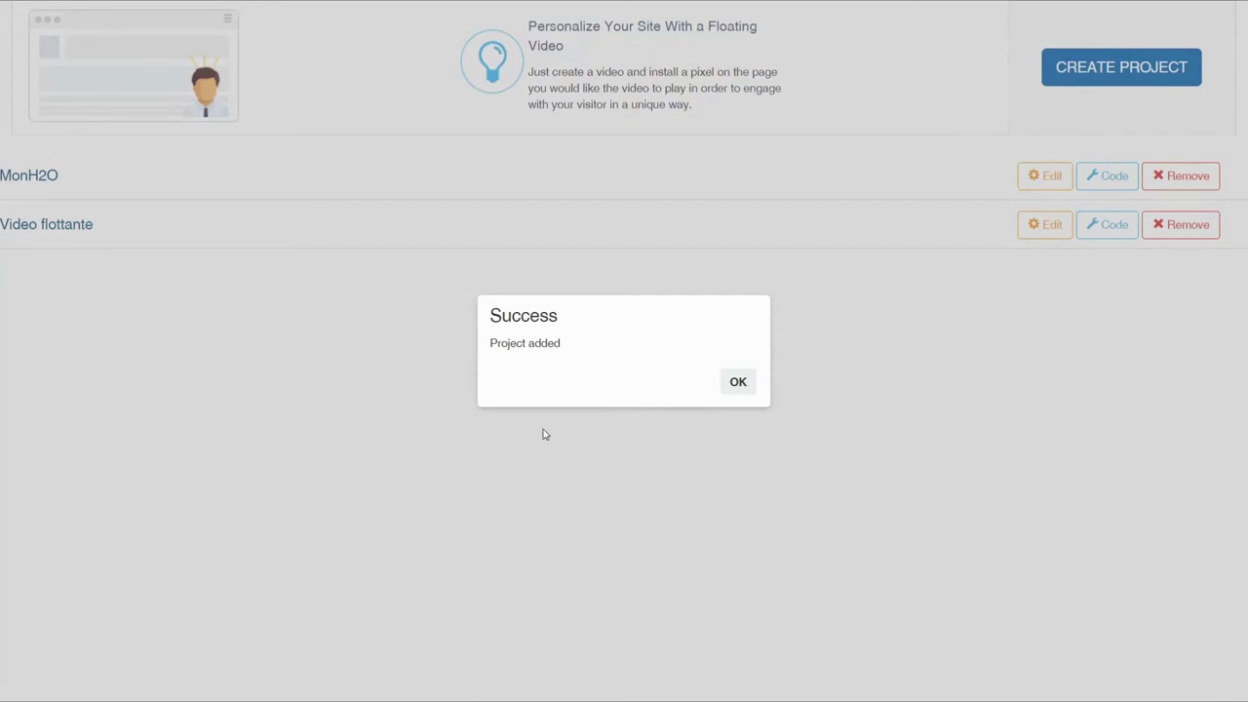
pyautogui.click(738, 381)
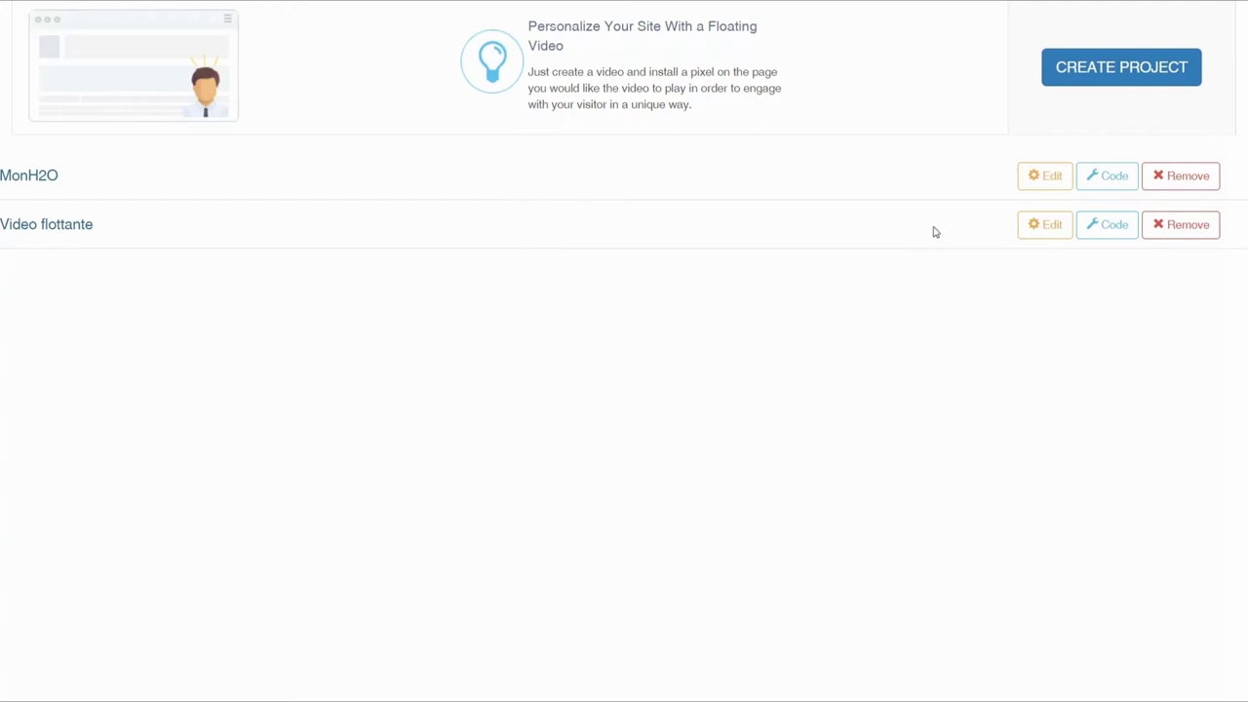
# - Open the Video flottante project for editing and toggle playback of its preview
pyautogui.click(1050, 232)
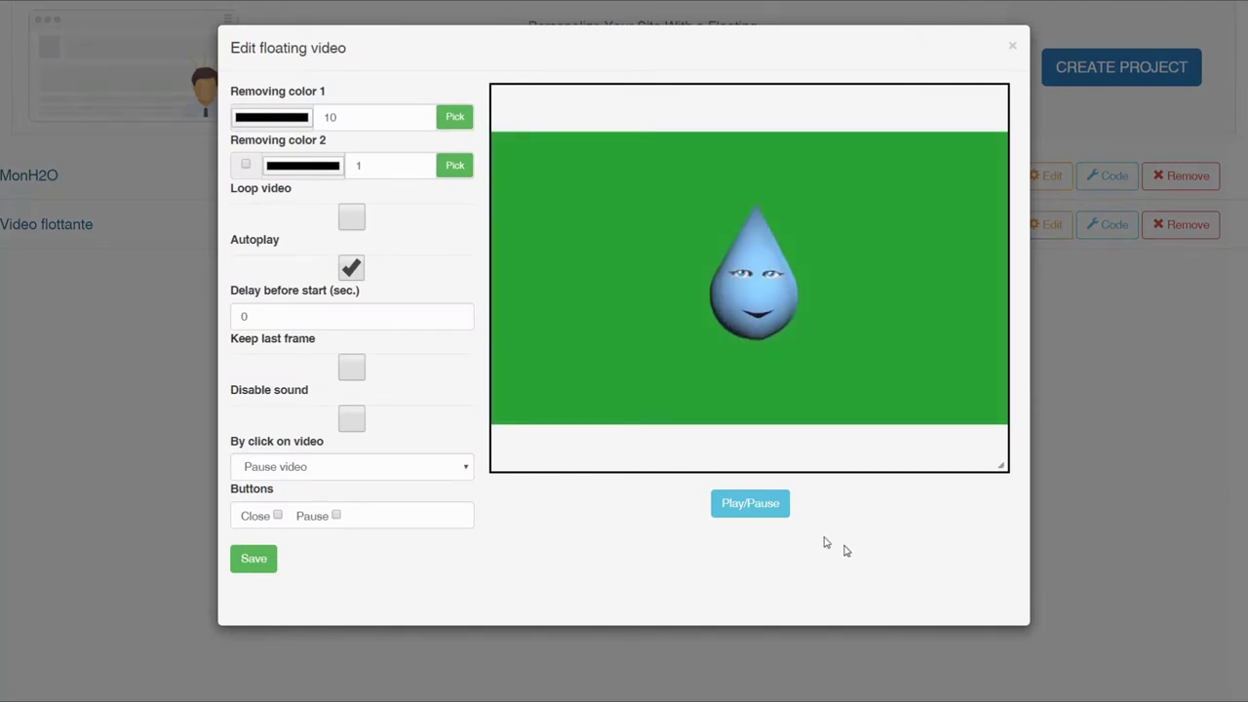
pyautogui.click(751, 503)
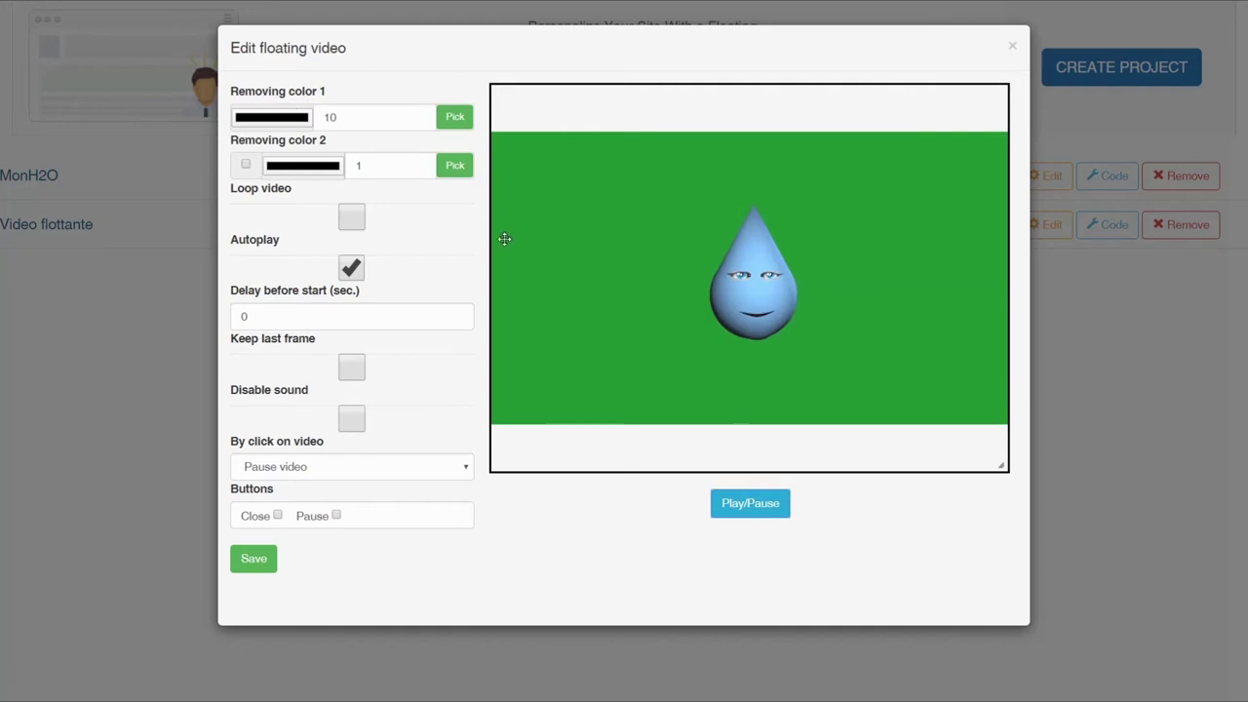
pyautogui.click(452, 119)
pyautogui.click(454, 121)
pyautogui.click(458, 119)
# - Try the Loop video and Autoplay options, returning each to its original setting, and leave the start delay at 0
pyautogui.click(351, 218)
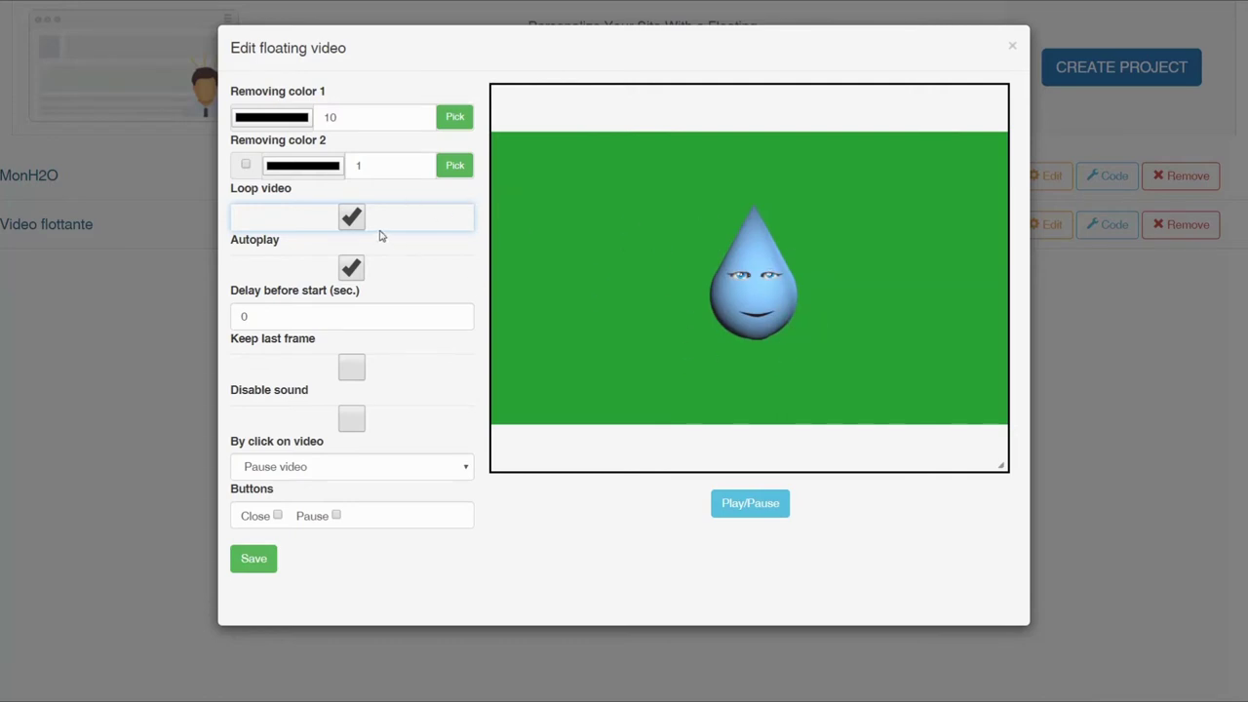
pyautogui.click(349, 220)
pyautogui.click(351, 269)
pyautogui.click(351, 269)
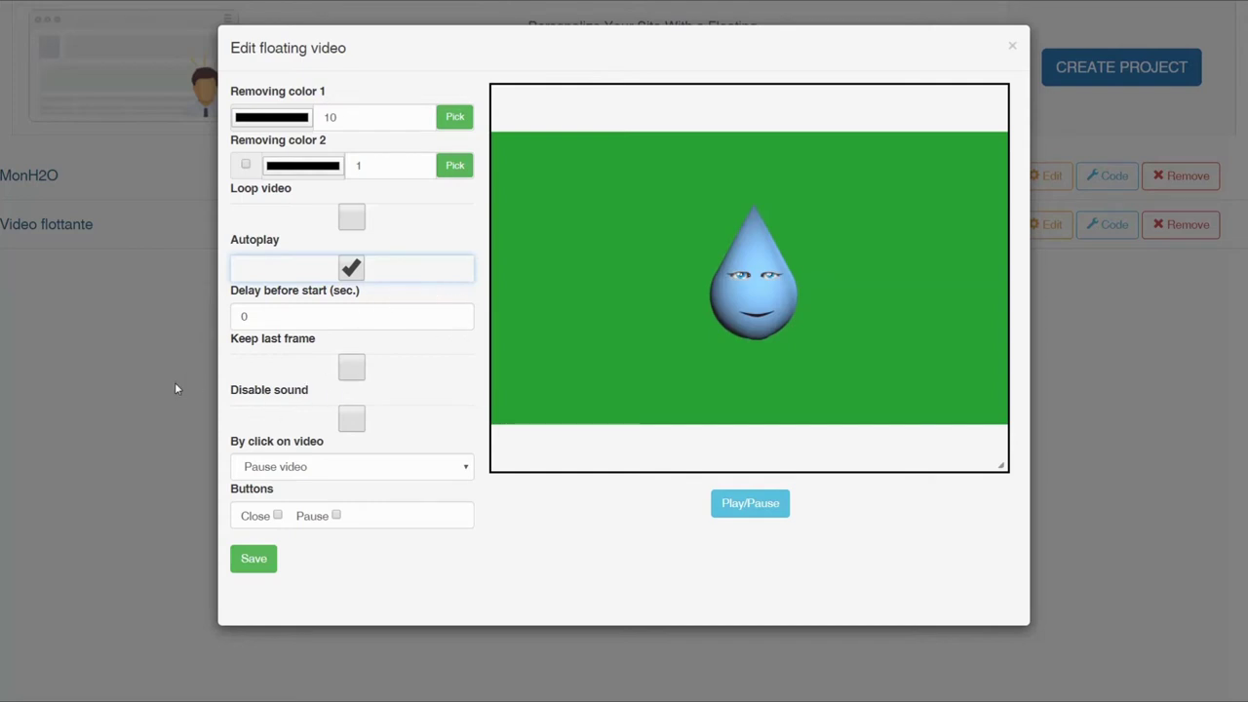
pyautogui.click(458, 316)
pyautogui.click(458, 321)
pyautogui.click(459, 320)
# - Switch Keep last frame on and back off, and toggle playback of the video preview
pyautogui.click(397, 374)
pyautogui.click(346, 370)
pyautogui.click(349, 366)
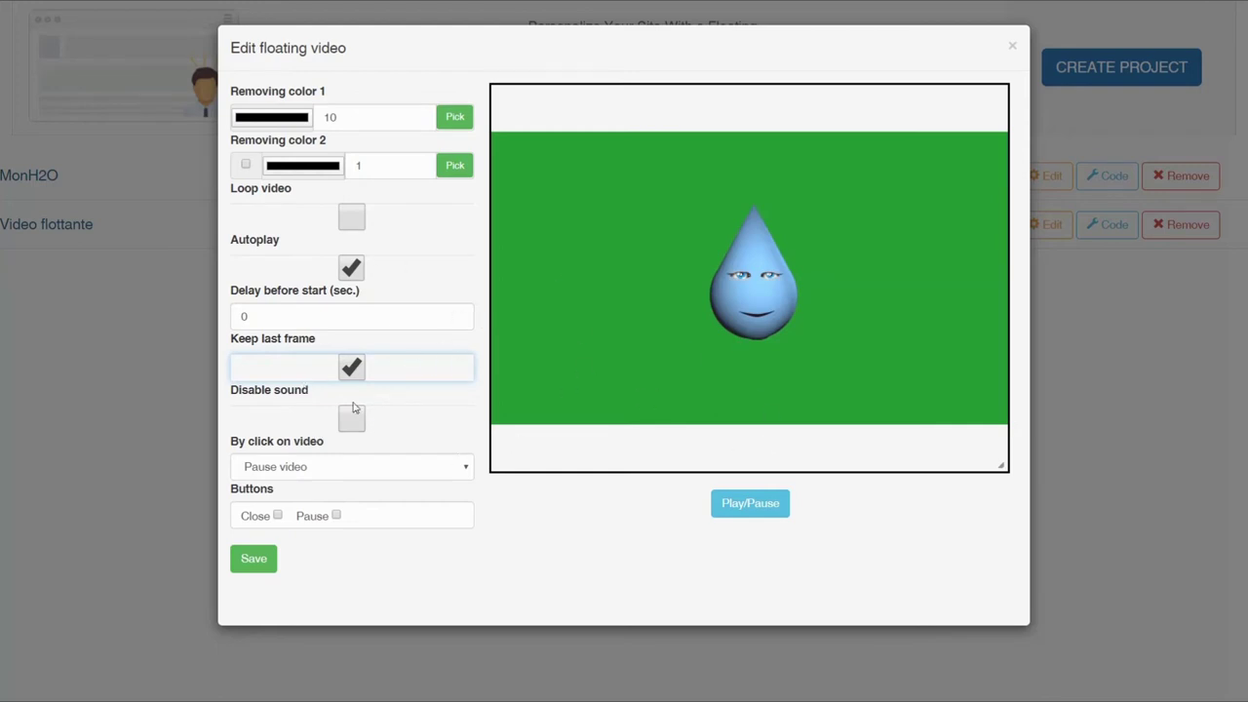
pyautogui.click(344, 377)
pyautogui.click(767, 341)
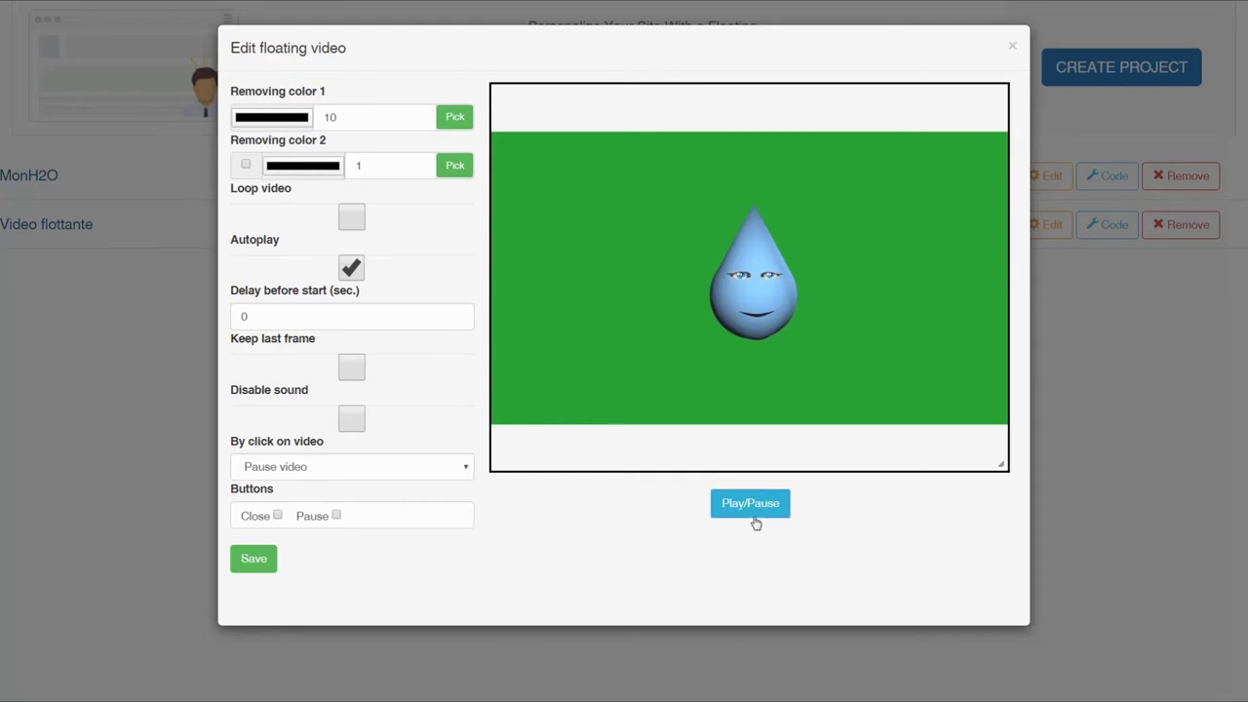
pyautogui.click(753, 508)
# - Switch Disable sound on and back off, and keep Pause video as the action for clicks on the video
pyautogui.click(351, 419)
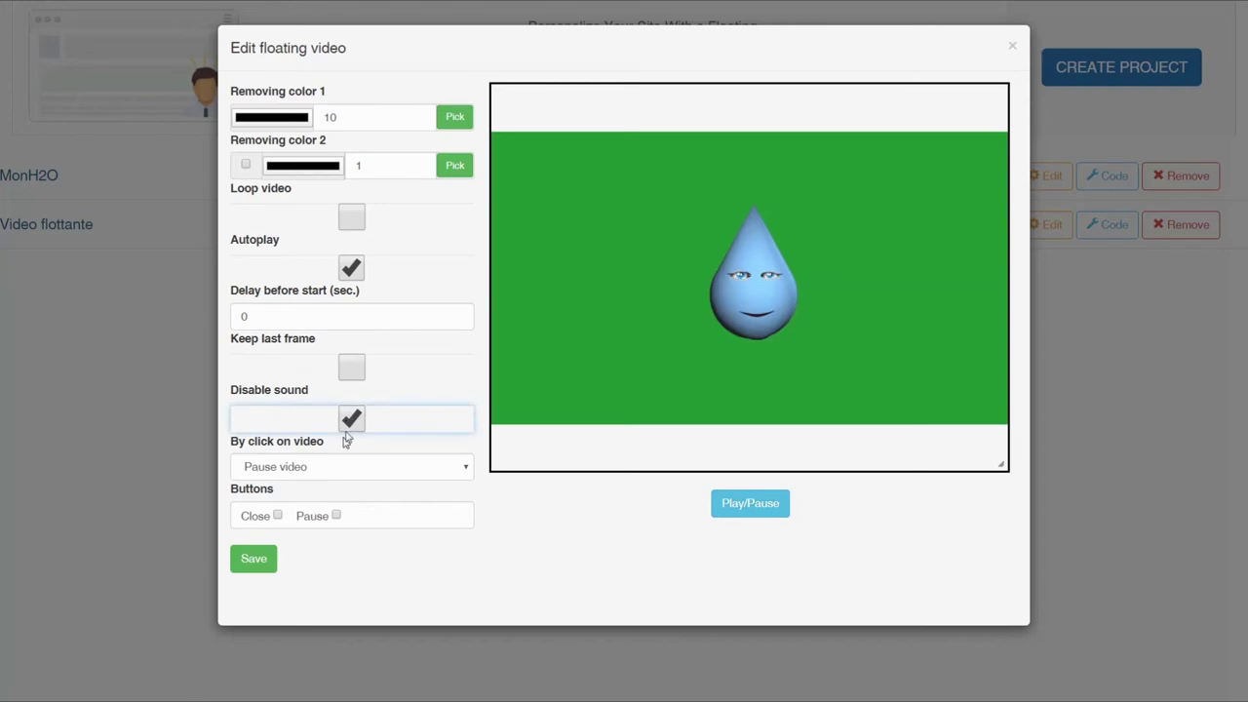
pyautogui.click(351, 420)
pyautogui.click(466, 470)
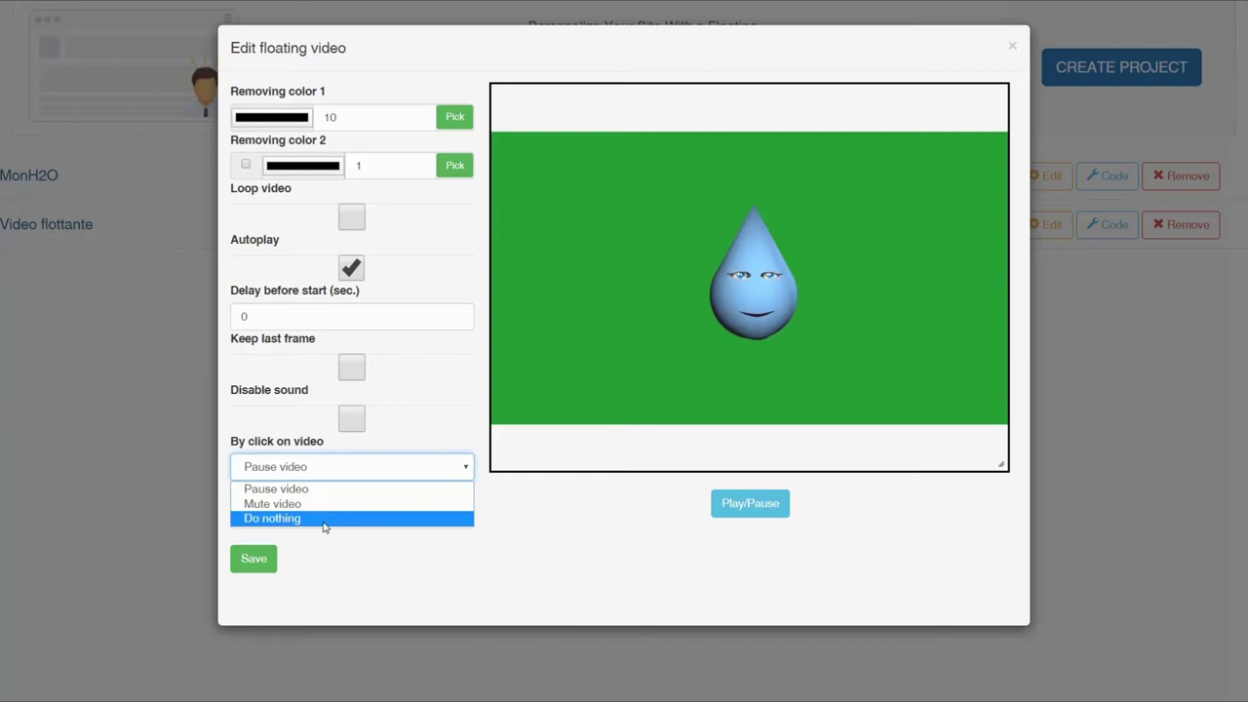
pyautogui.click(384, 492)
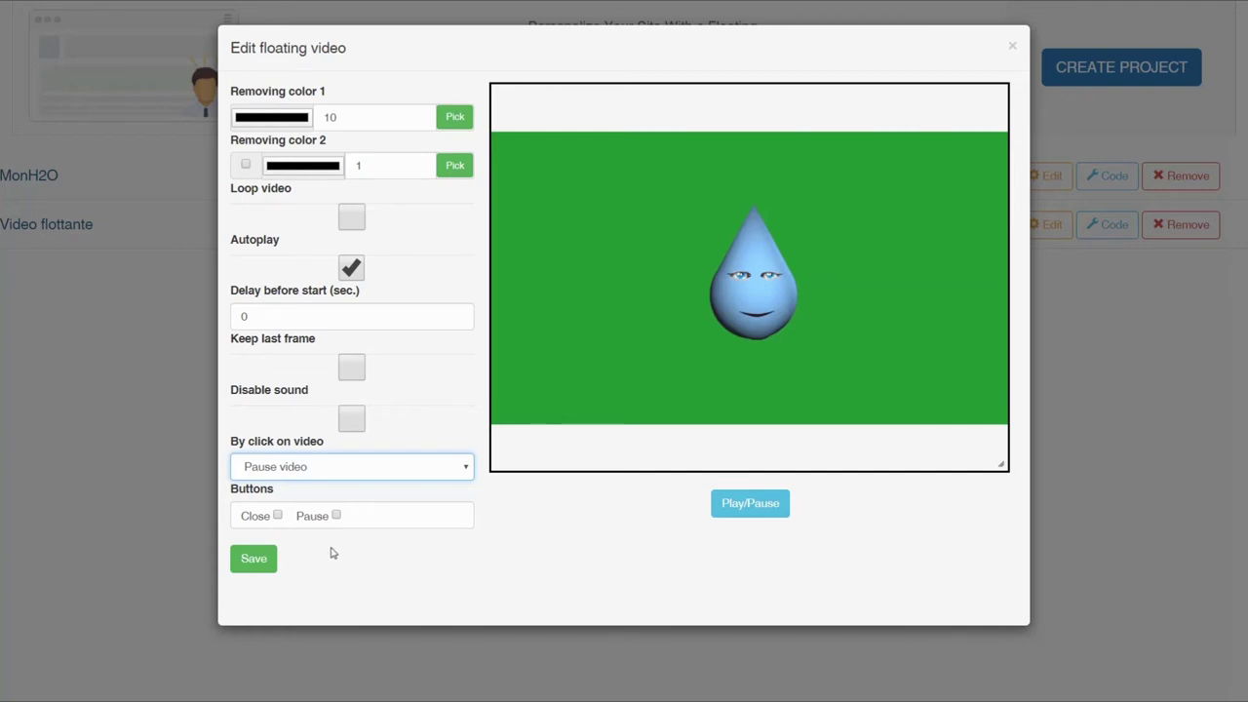
# - Try the Close and Pause button options for the video, turning each on and back off
pyautogui.click(277, 516)
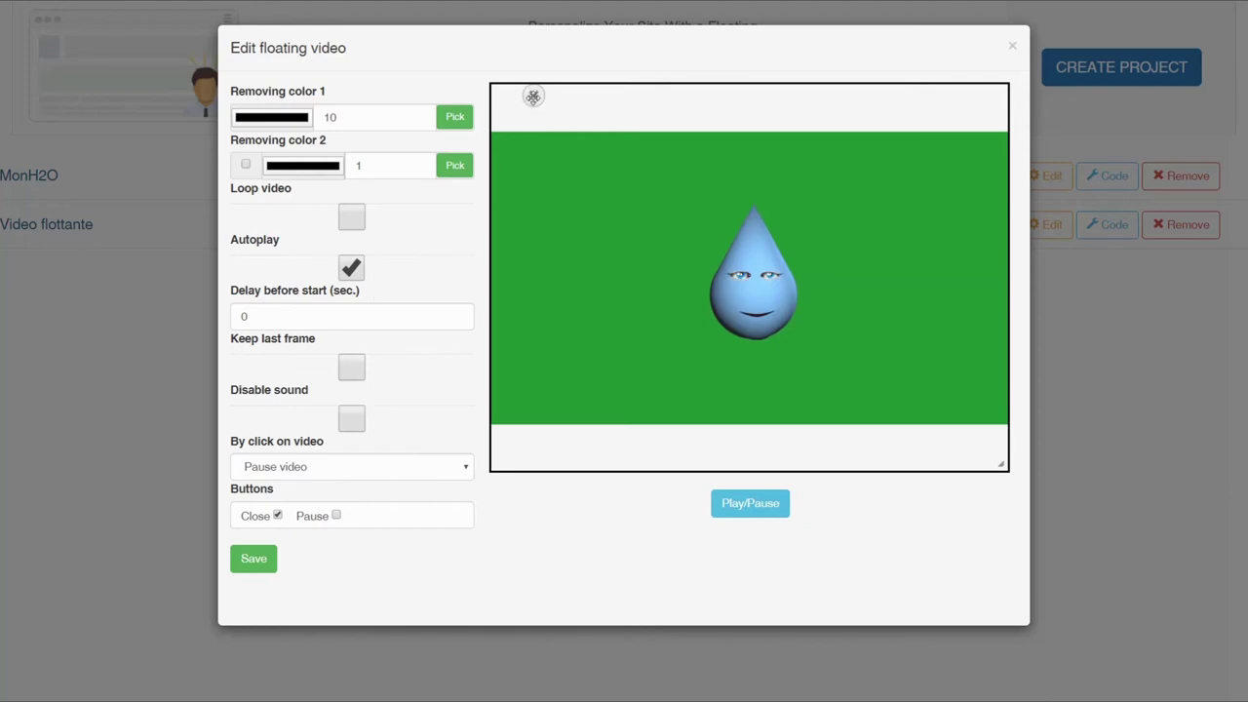
pyautogui.click(278, 516)
pyautogui.click(336, 515)
pyautogui.click(337, 516)
# - Pick the green video background as removing color 1 and set its value to 25
pyautogui.click(458, 122)
pyautogui.click(637, 212)
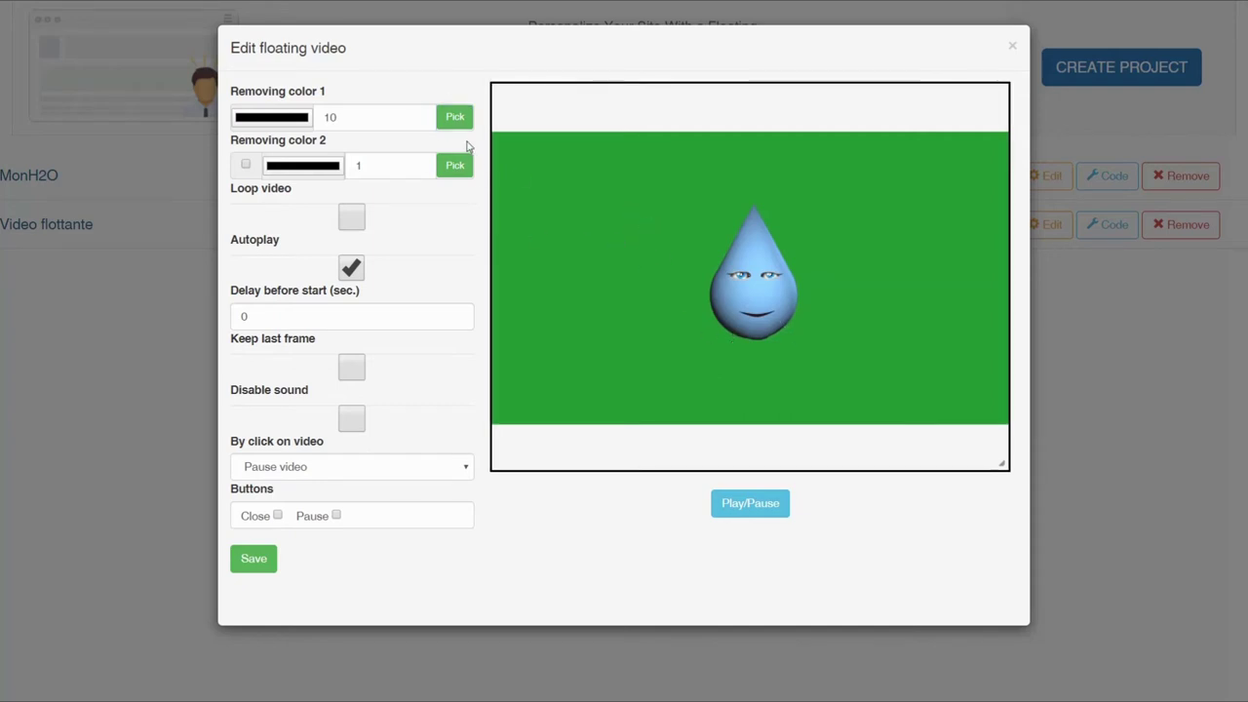
pyautogui.click(688, 228)
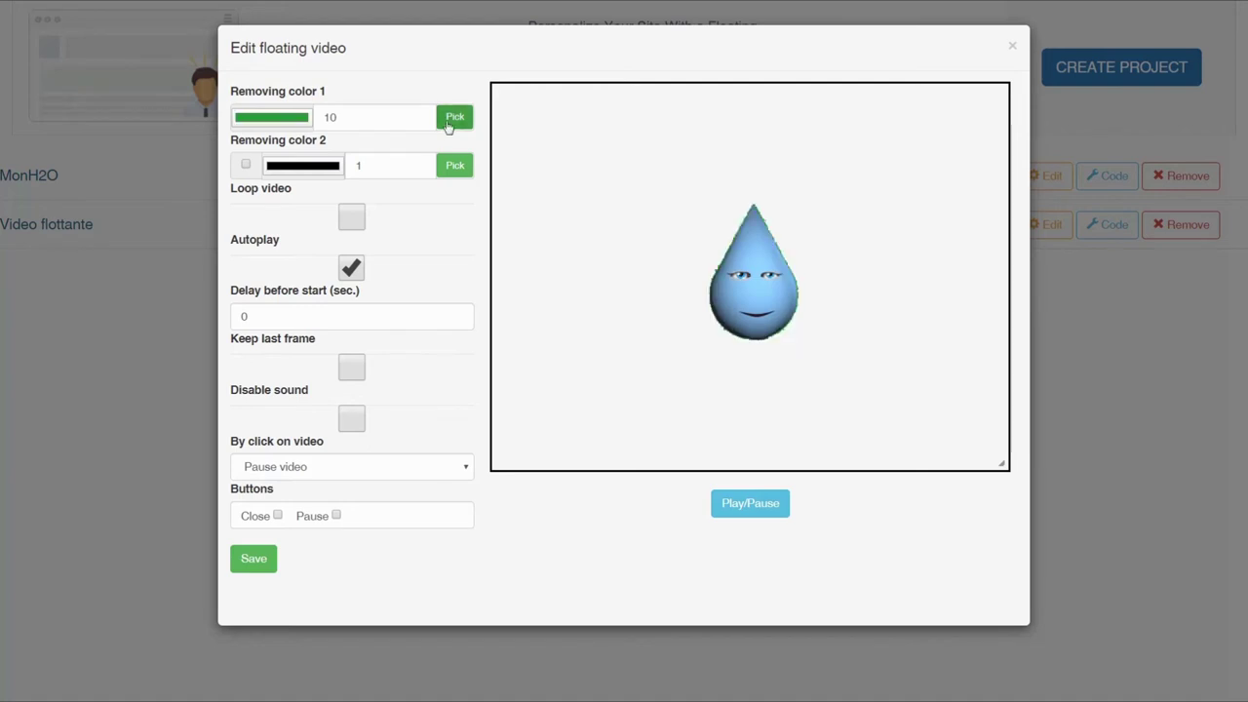
pyautogui.click(455, 119)
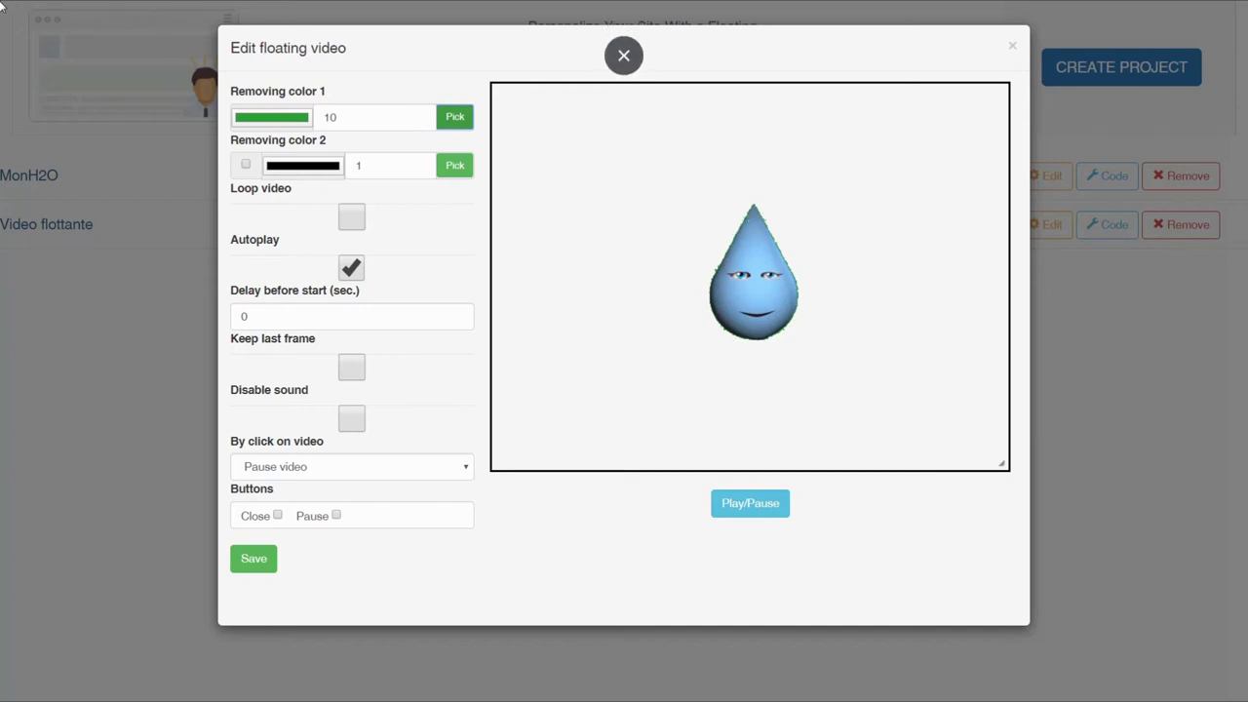
pyautogui.click(420, 115)
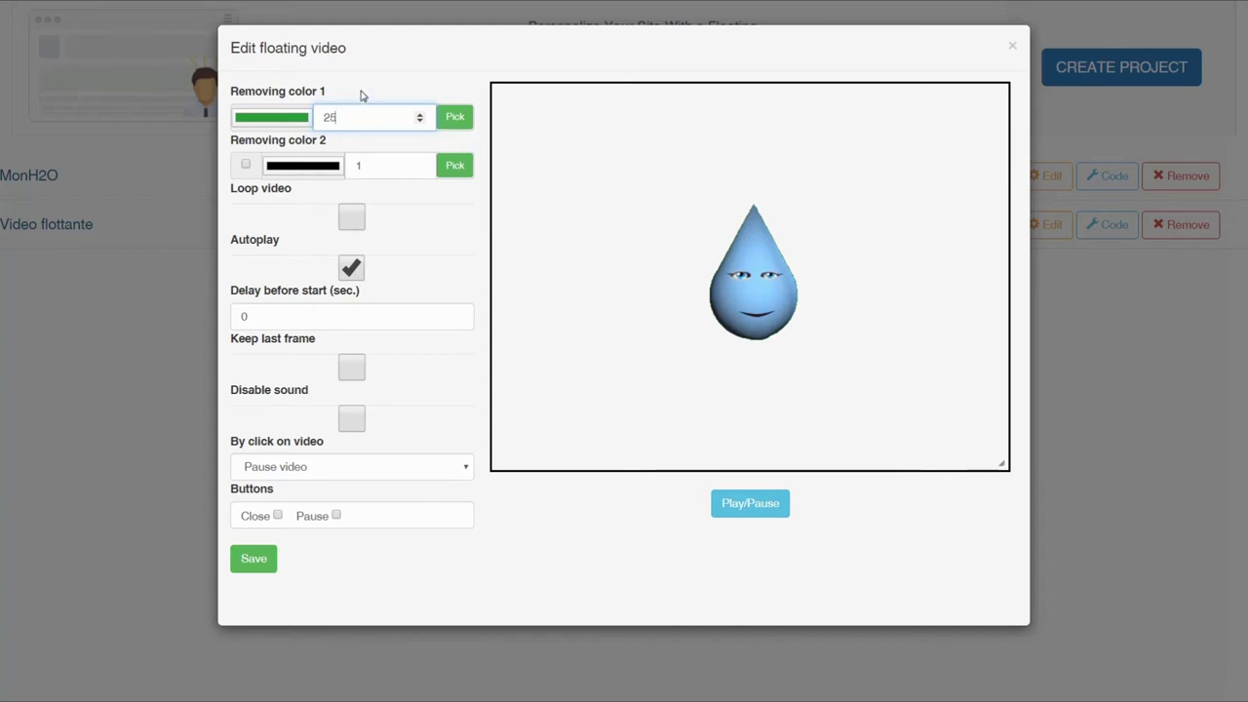
# - Enable Loop video and Keep last frame, then save the floating video settings and close the editor
pyautogui.click(347, 220)
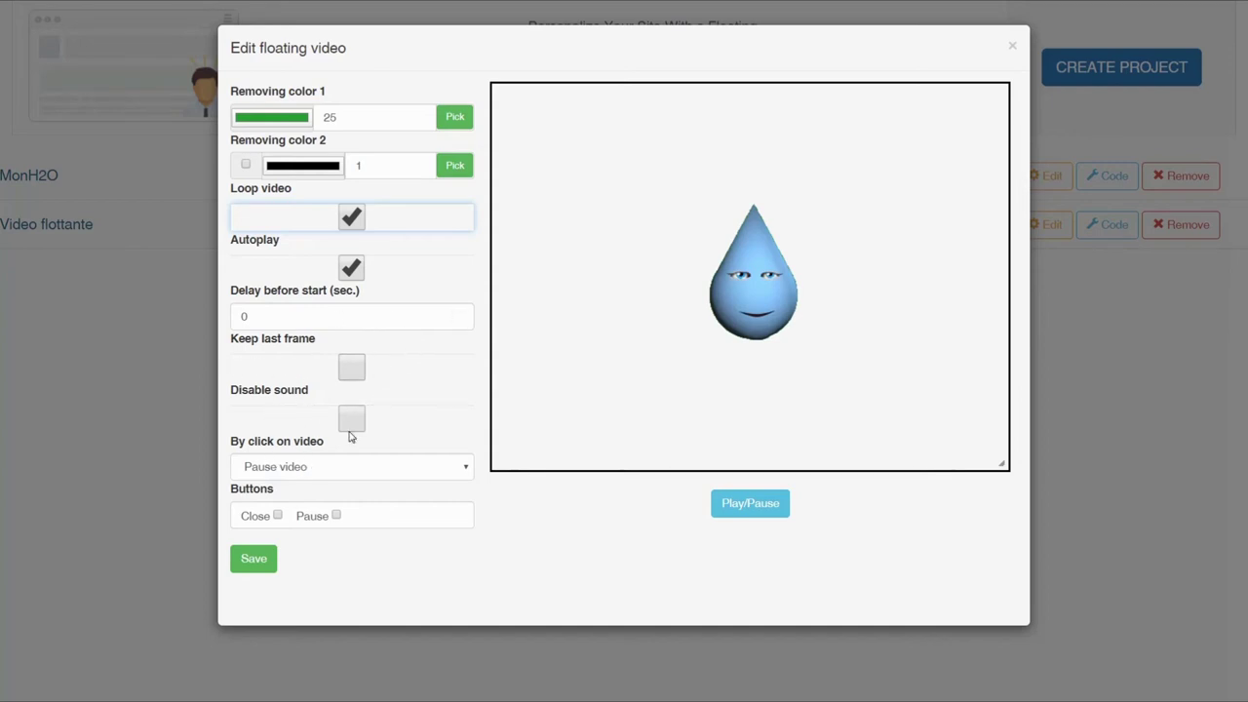
pyautogui.click(353, 367)
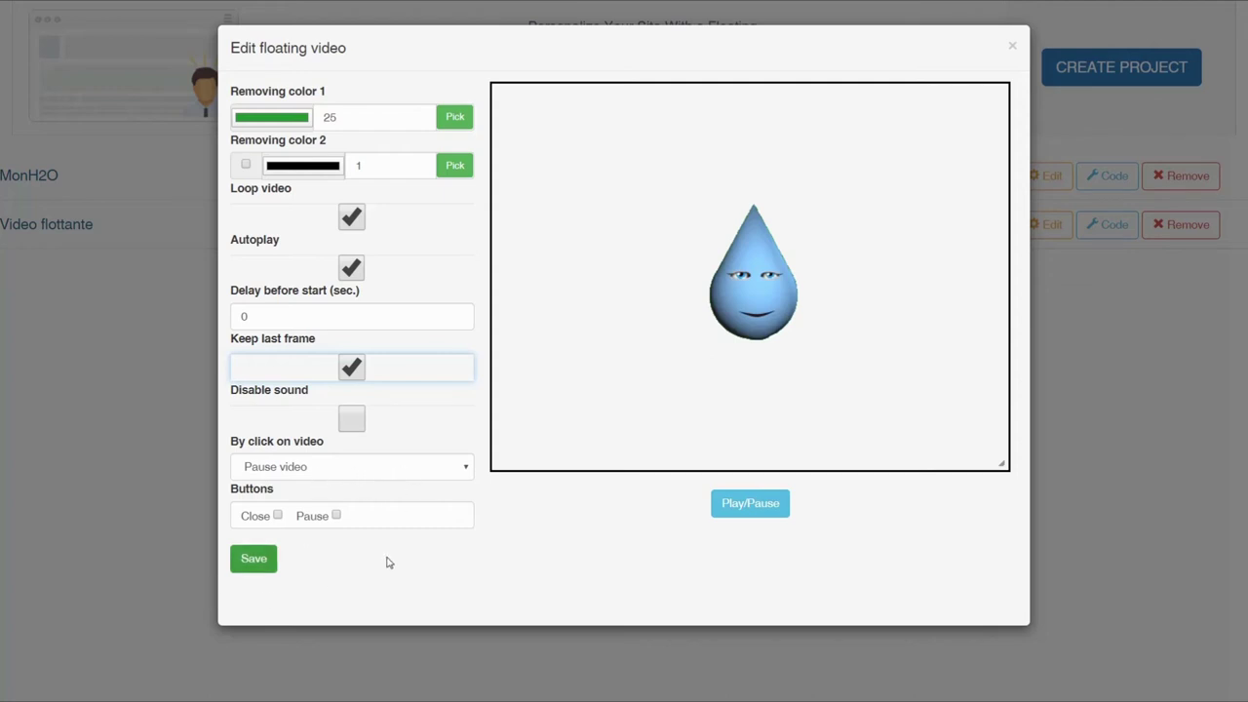
pyautogui.click(260, 562)
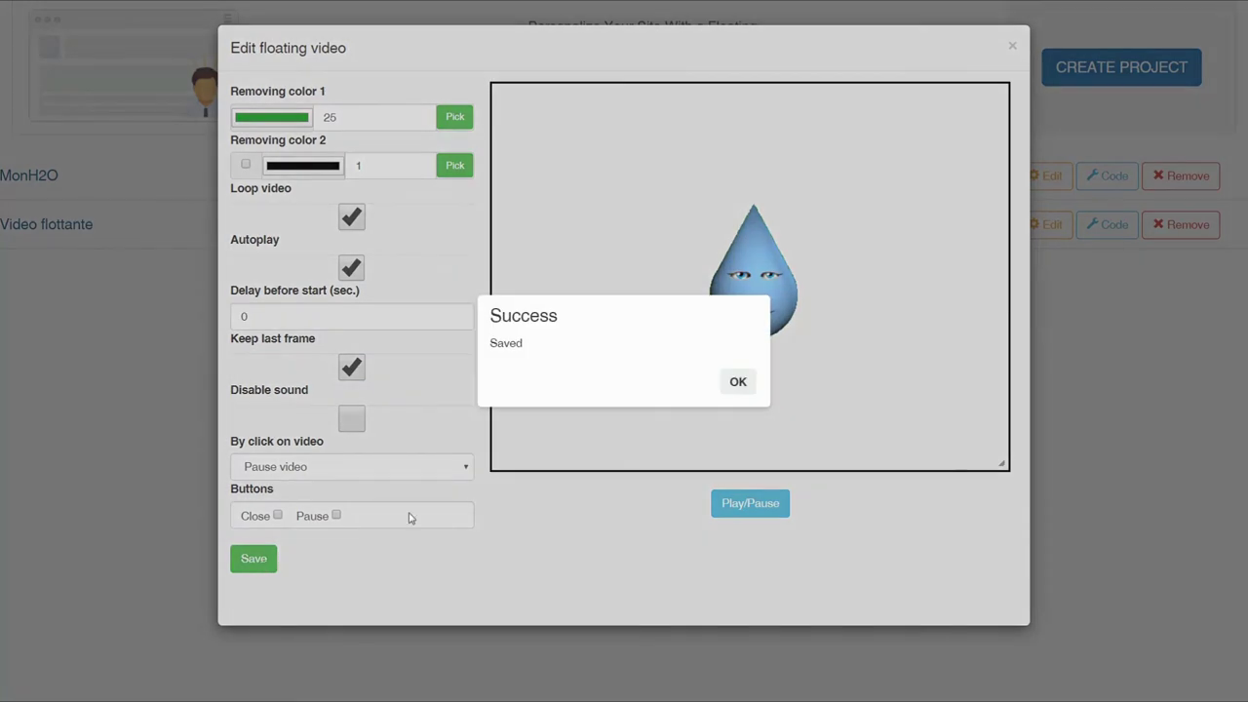
pyautogui.click(738, 383)
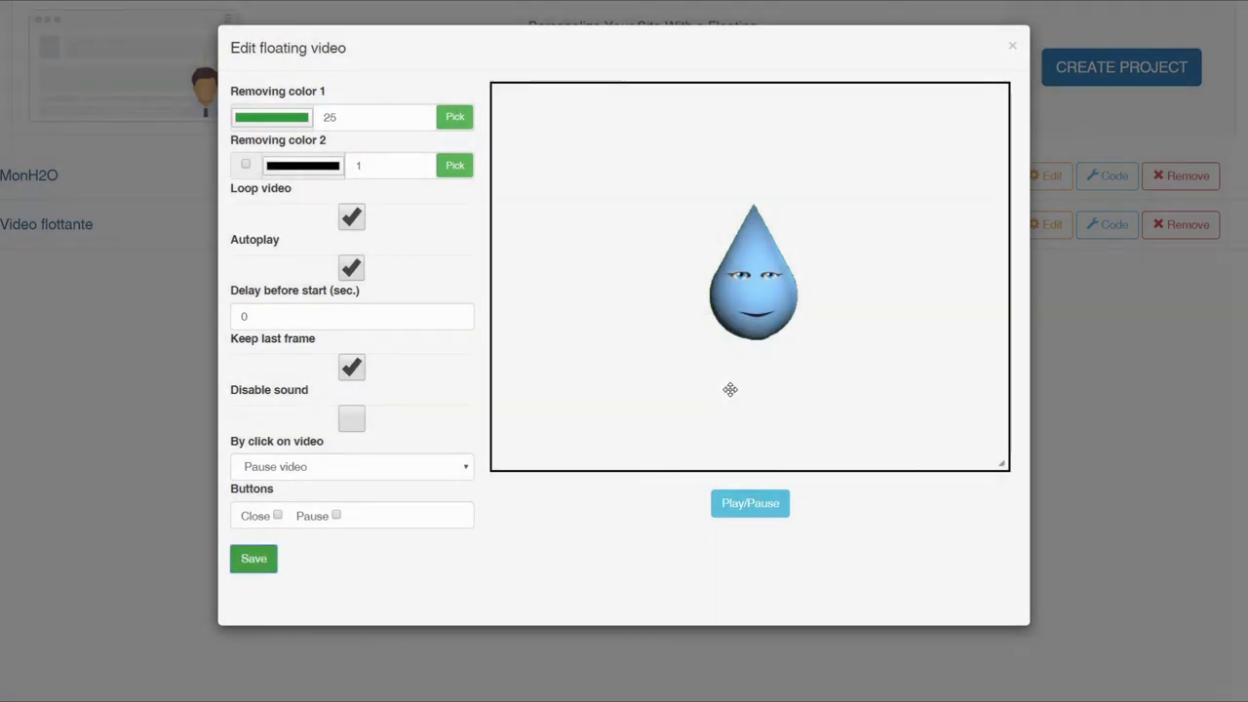
pyautogui.click(1011, 46)
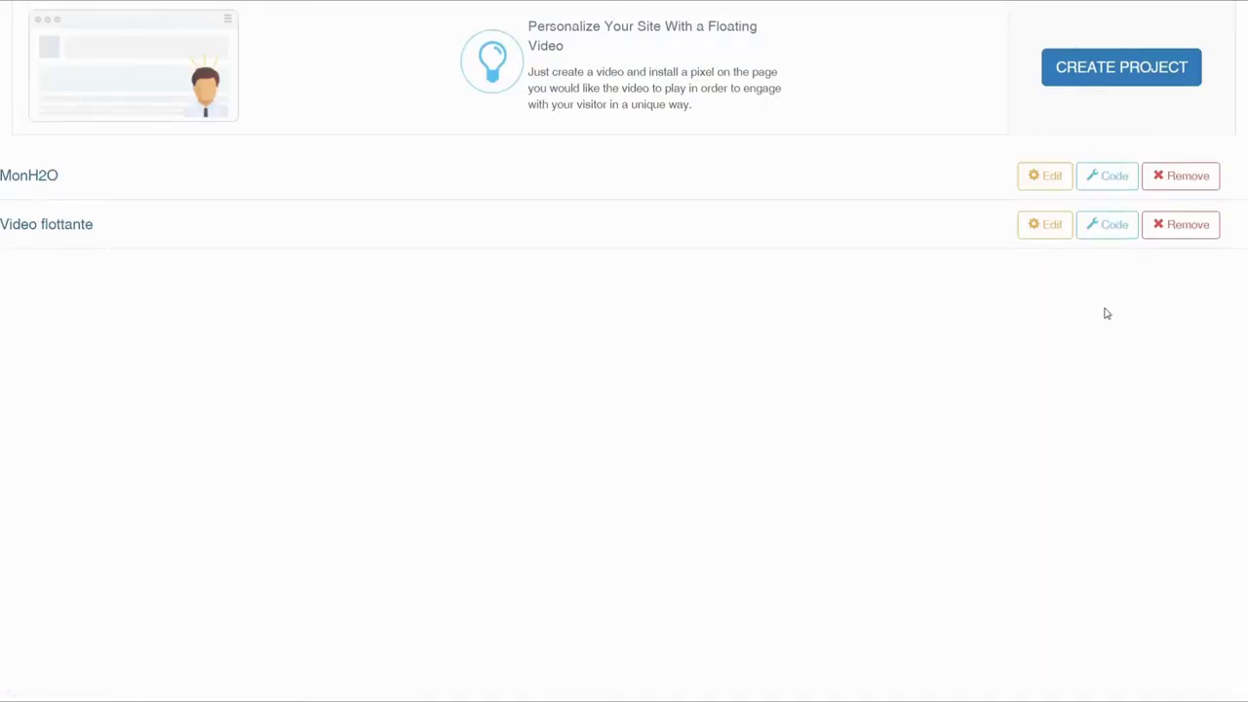
# - Open the embed code of the Video flottante project and set the iframe width to 100% in the code
pyautogui.click(1109, 232)
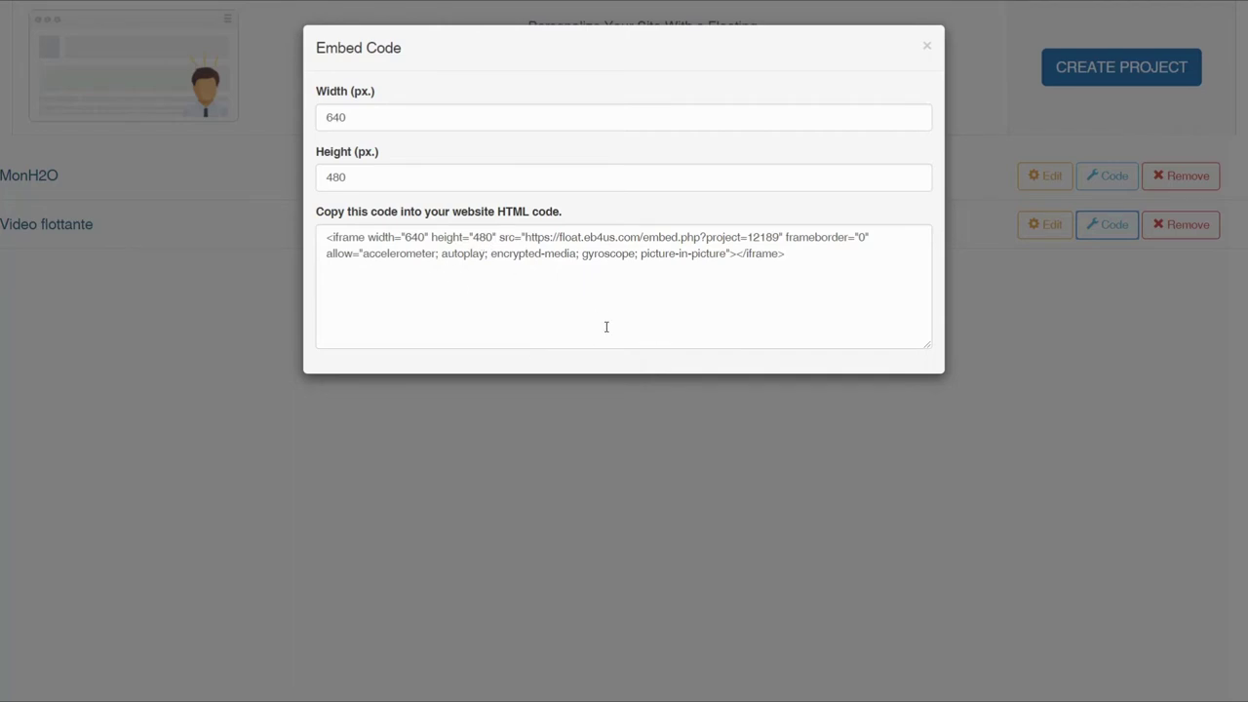
pyautogui.click(422, 237)
pyautogui.press('BackSpace')
pyautogui.press('BackSpace')
pyautogui.press('BackSpace')
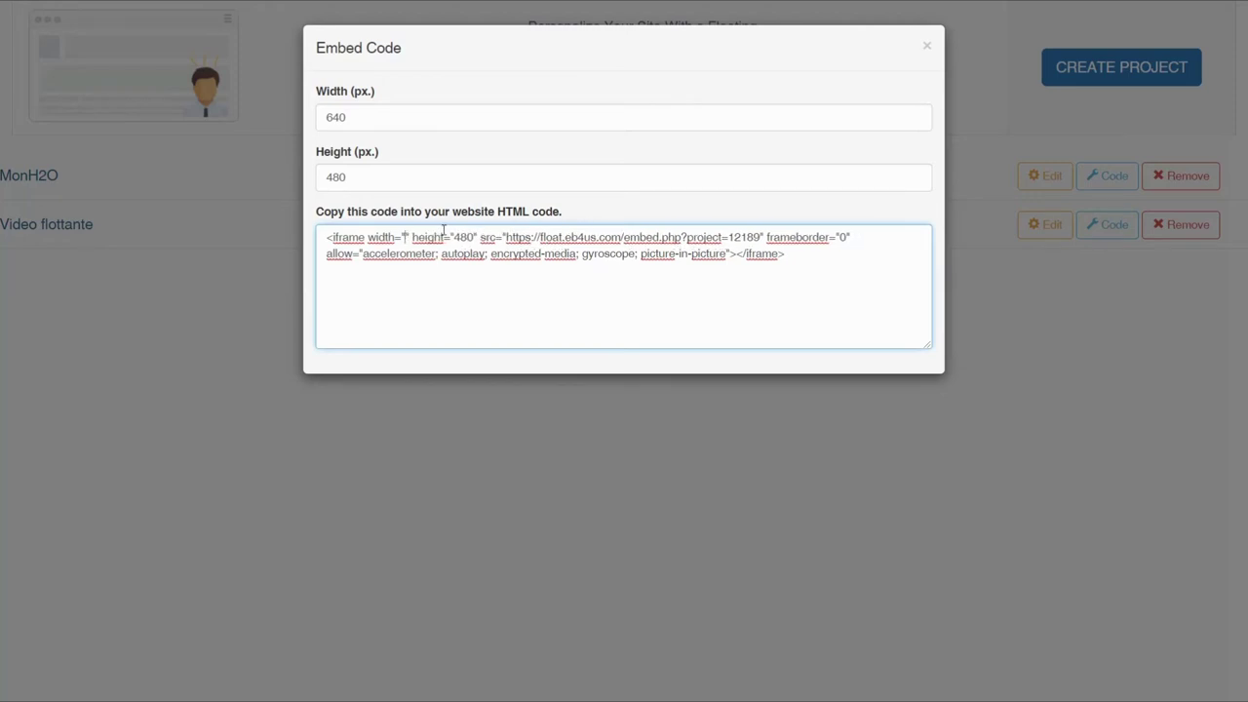
pyautogui.write('100')
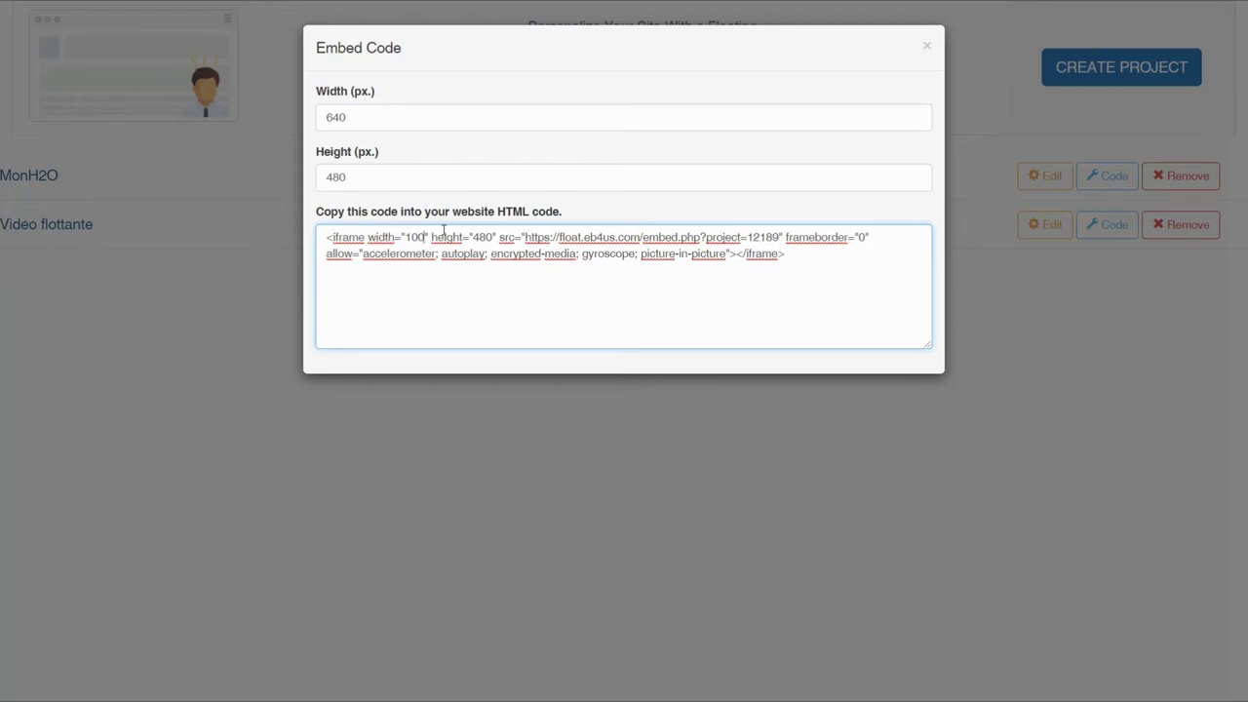
pyautogui.write('%')
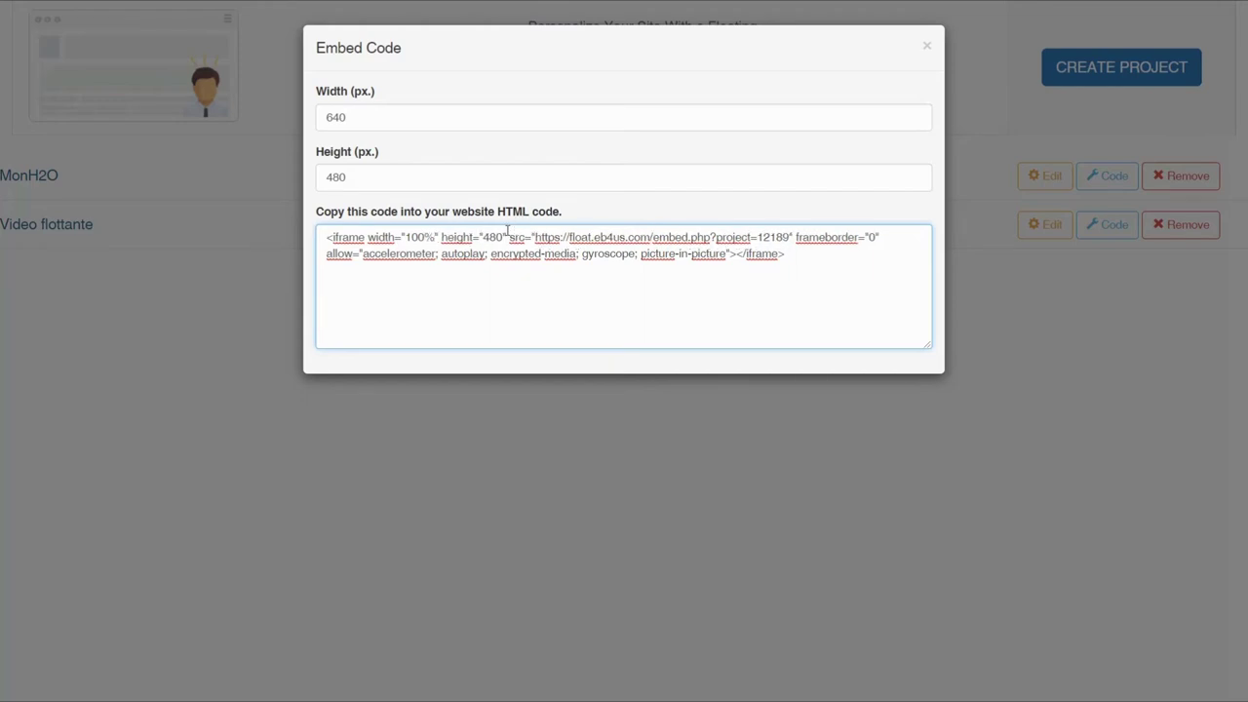
# - Set the iframe height to 100% in the embed code, select the entire code and close the Embed Code window
pyautogui.press('BackSpace')
pyautogui.press('BackSpace')
pyautogui.press('BackSpace')
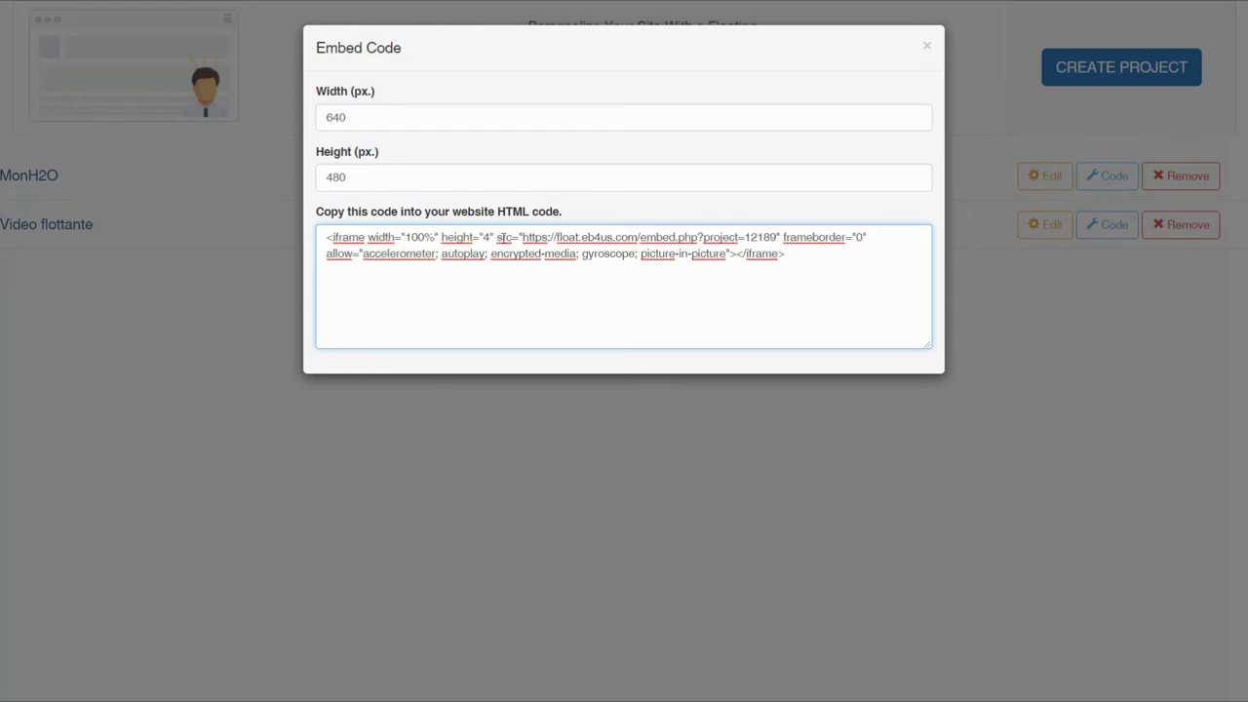
pyautogui.write('100%')
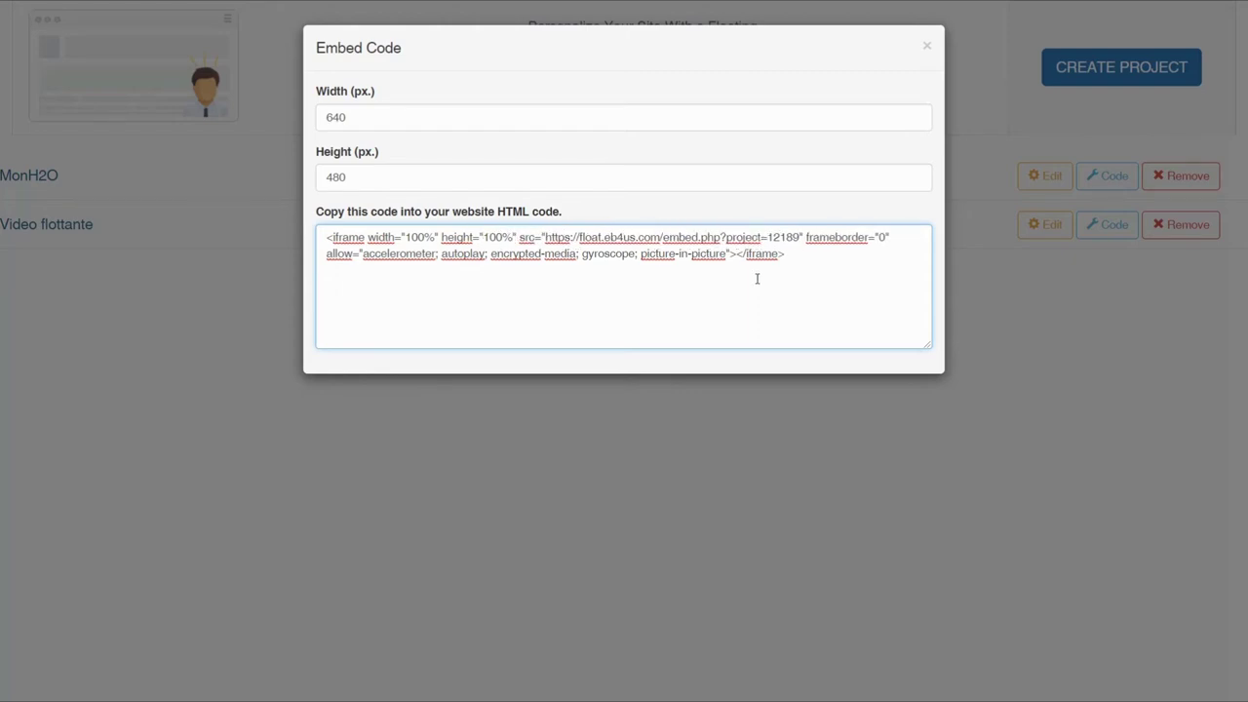
pyautogui.moveTo(800, 261); pyautogui.dragTo(303, 236)
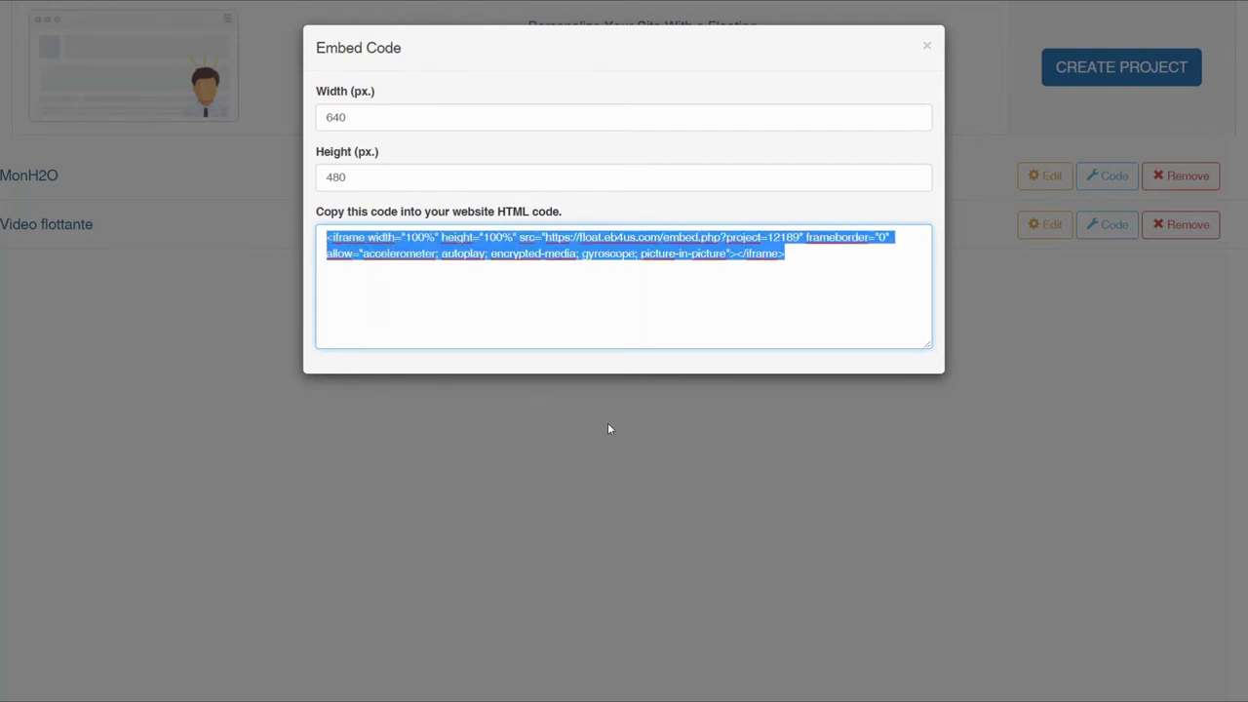
pyautogui.click(965, 497)
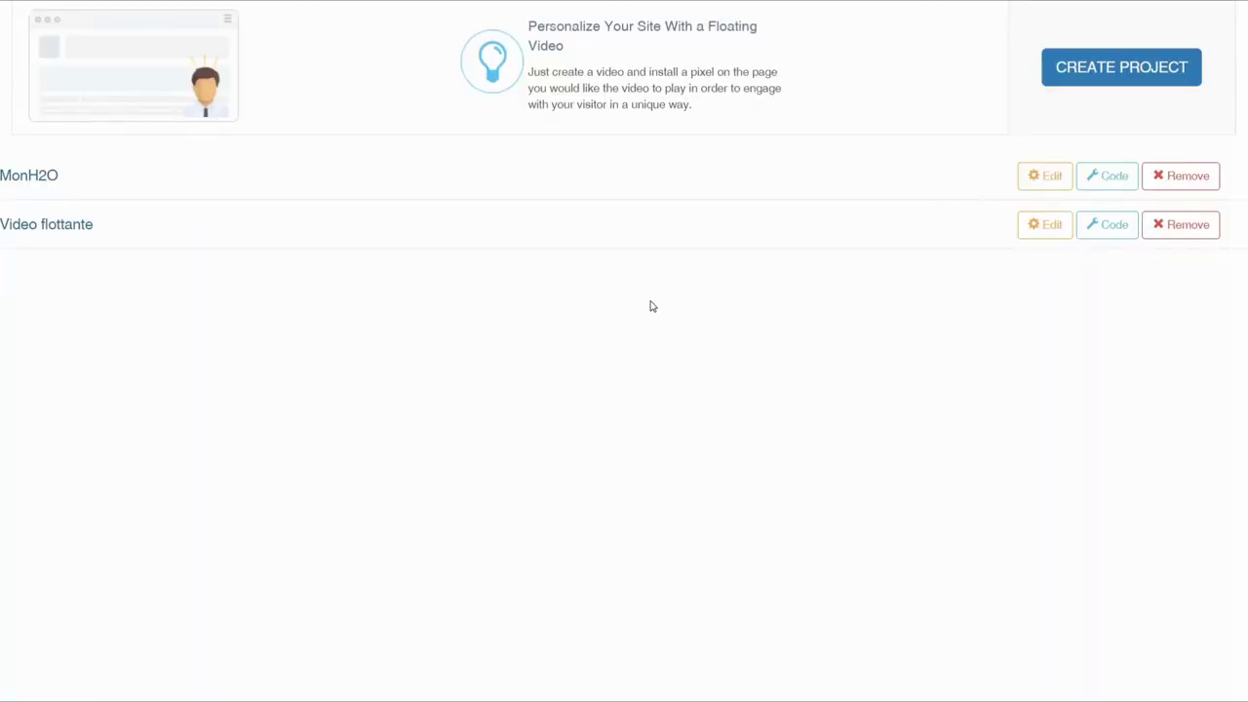
# - Switch to the Cheetah site builder in full-screen view and start a new page in the Tuto Création de sites site
pyautogui.click(321, 14)
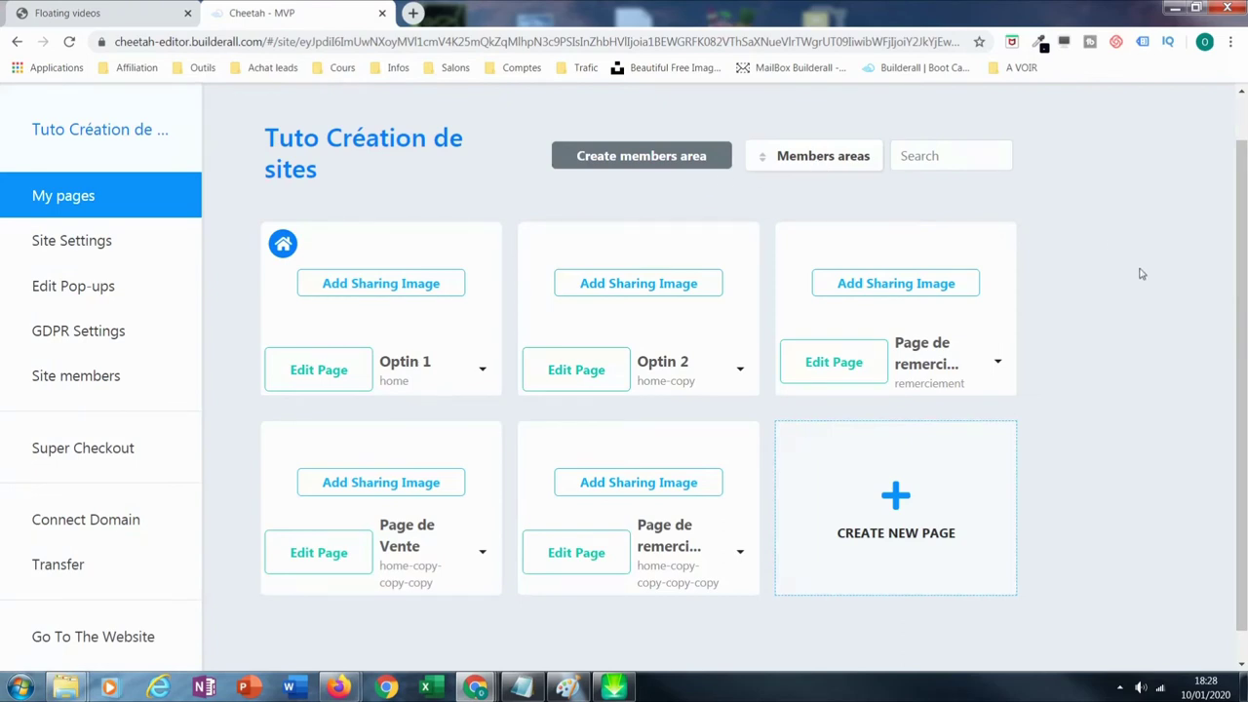
pyautogui.press('F11')
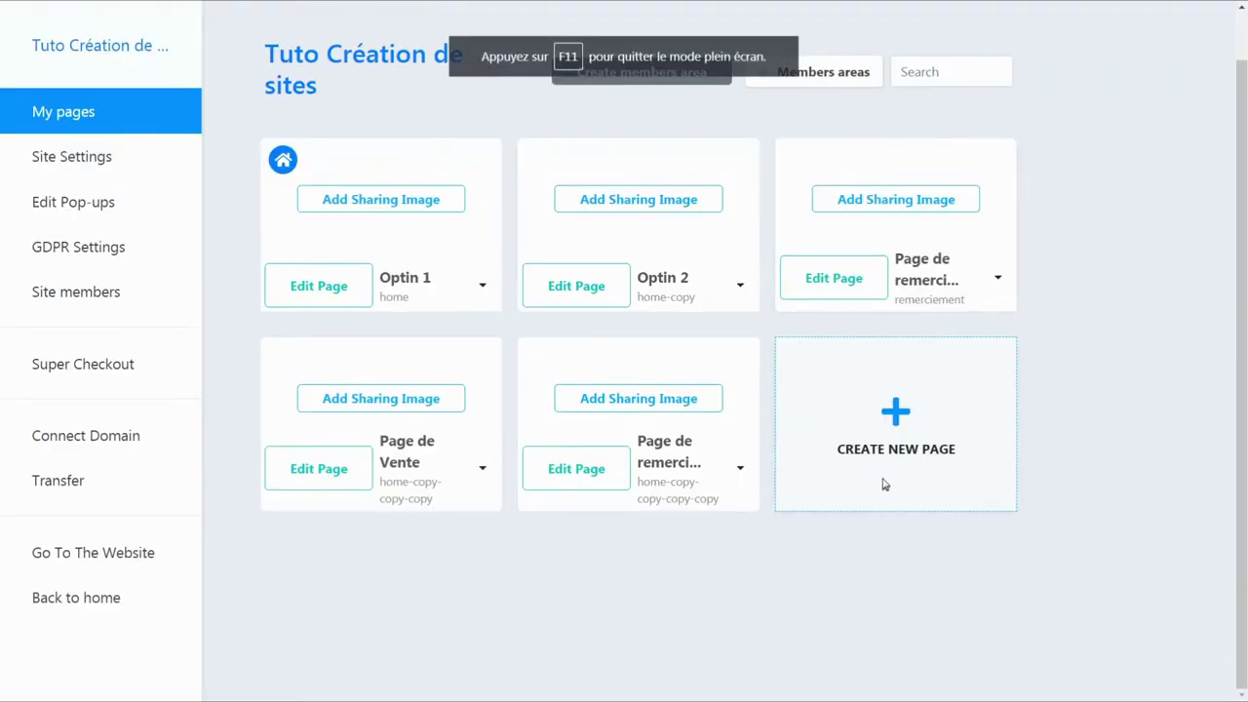
pyautogui.click(895, 411)
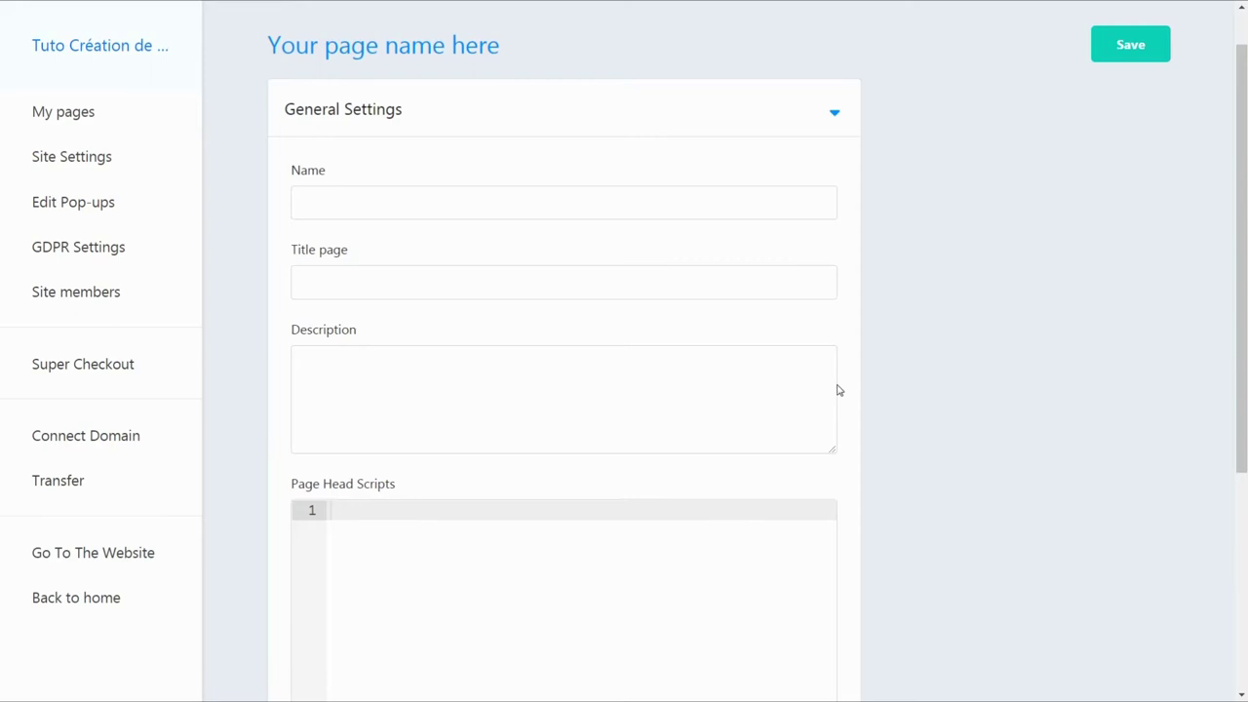
# - Fill in the new page's general settings with name tuto, title video flottante and description sqdshre
pyautogui.click(440, 198)
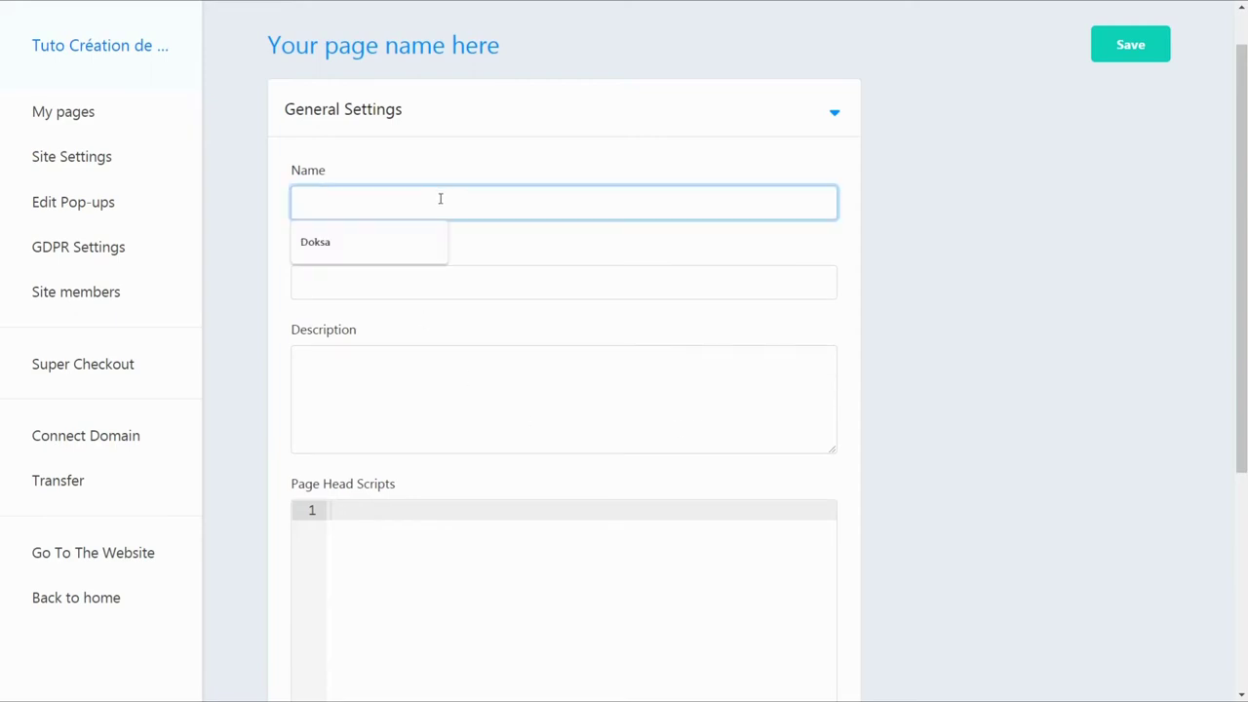
pyautogui.write('tut')
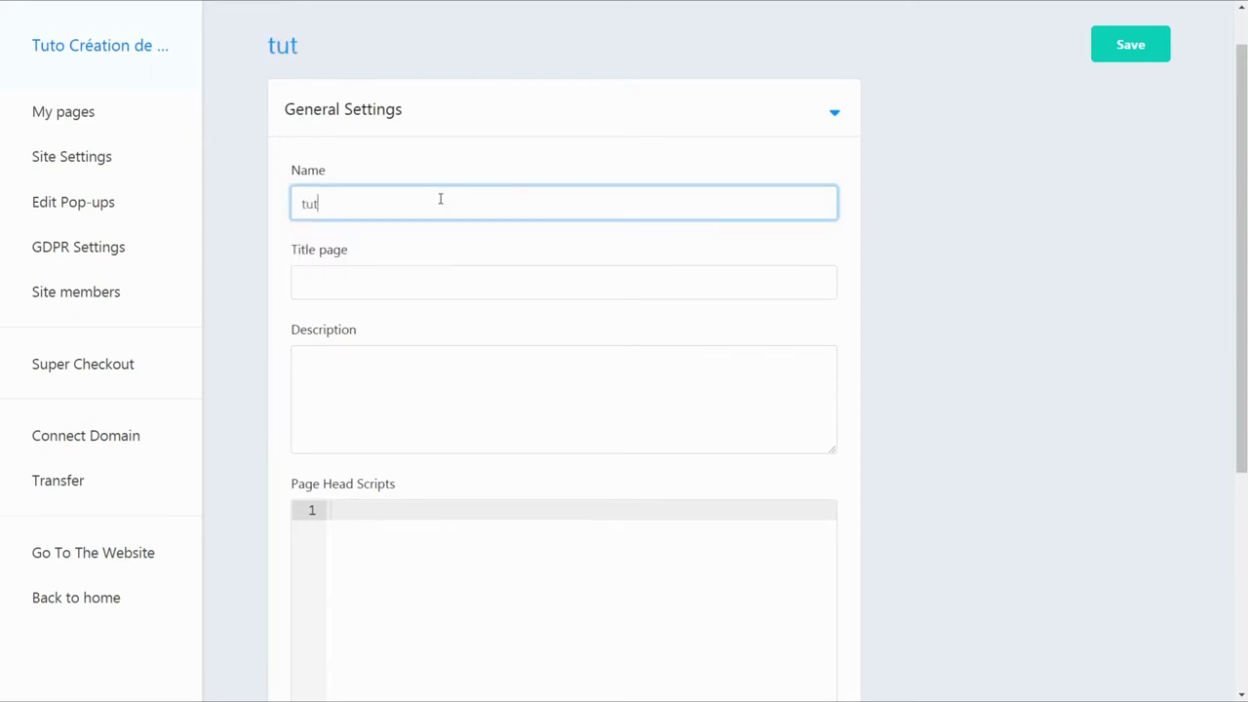
pyautogui.write('o')
pyautogui.click(378, 296)
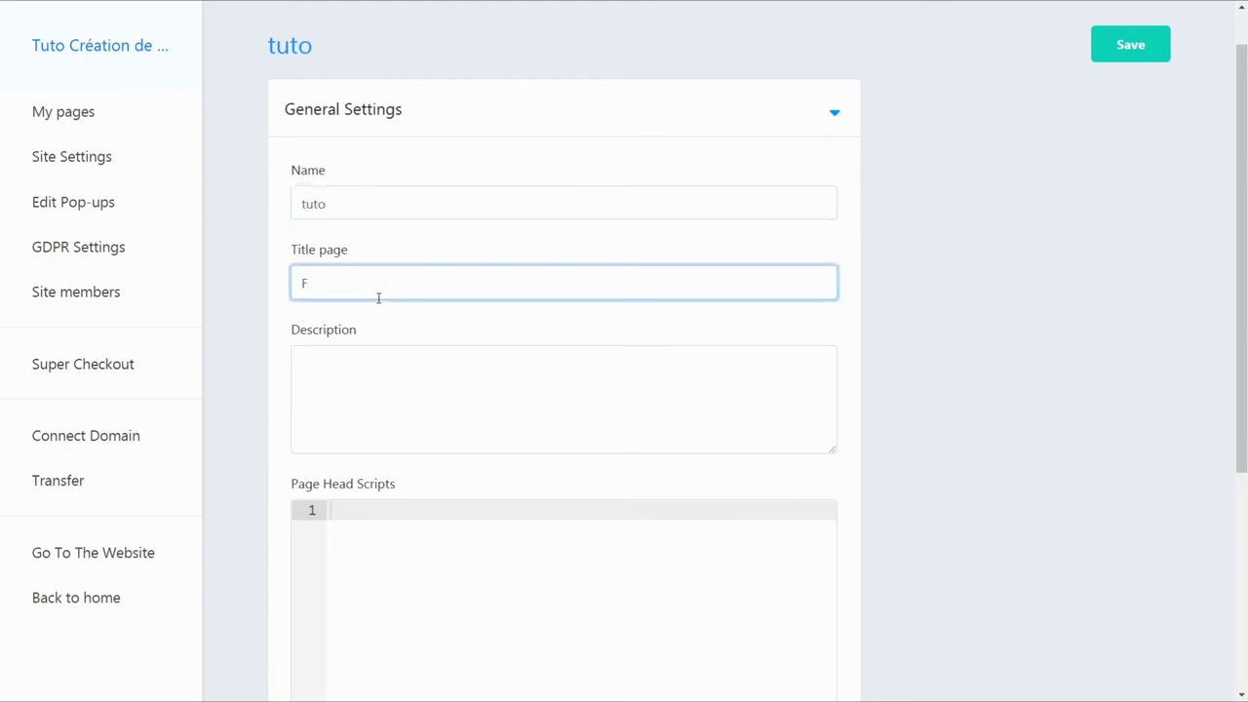
pyautogui.write('video flottante')
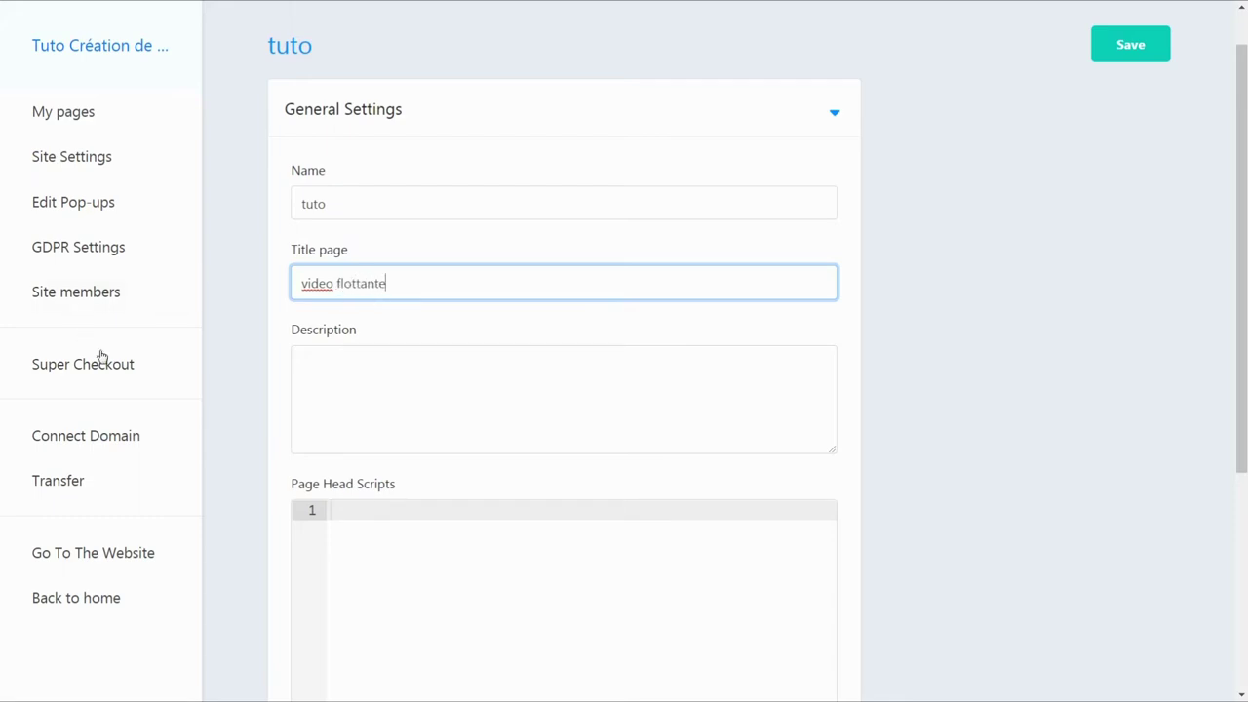
pyautogui.click(374, 381)
pyautogui.write('sqdshre')
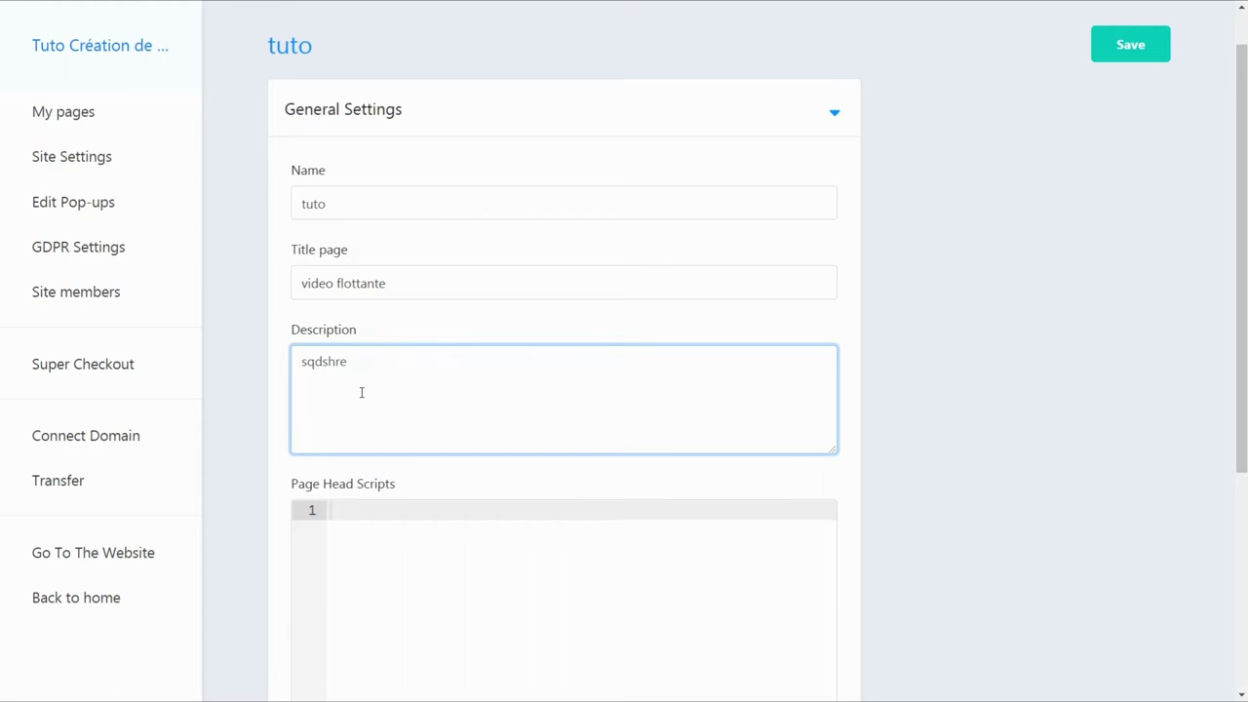
pyautogui.click(1134, 221)
# - Try to save the new tuto page from its settings form
pyautogui.scroll(-1, 1234, 304)
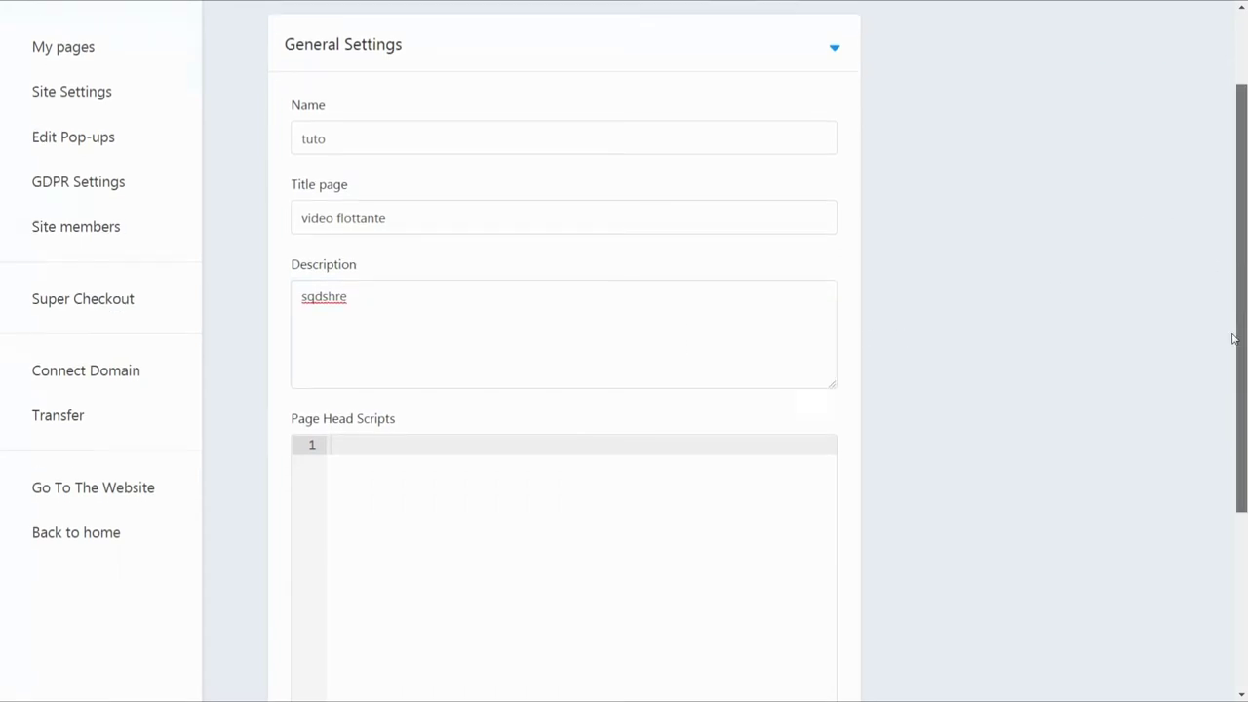
pyautogui.moveTo(1234, 304); pyautogui.dragTo(1228, 507)
pyautogui.click(565, 653)
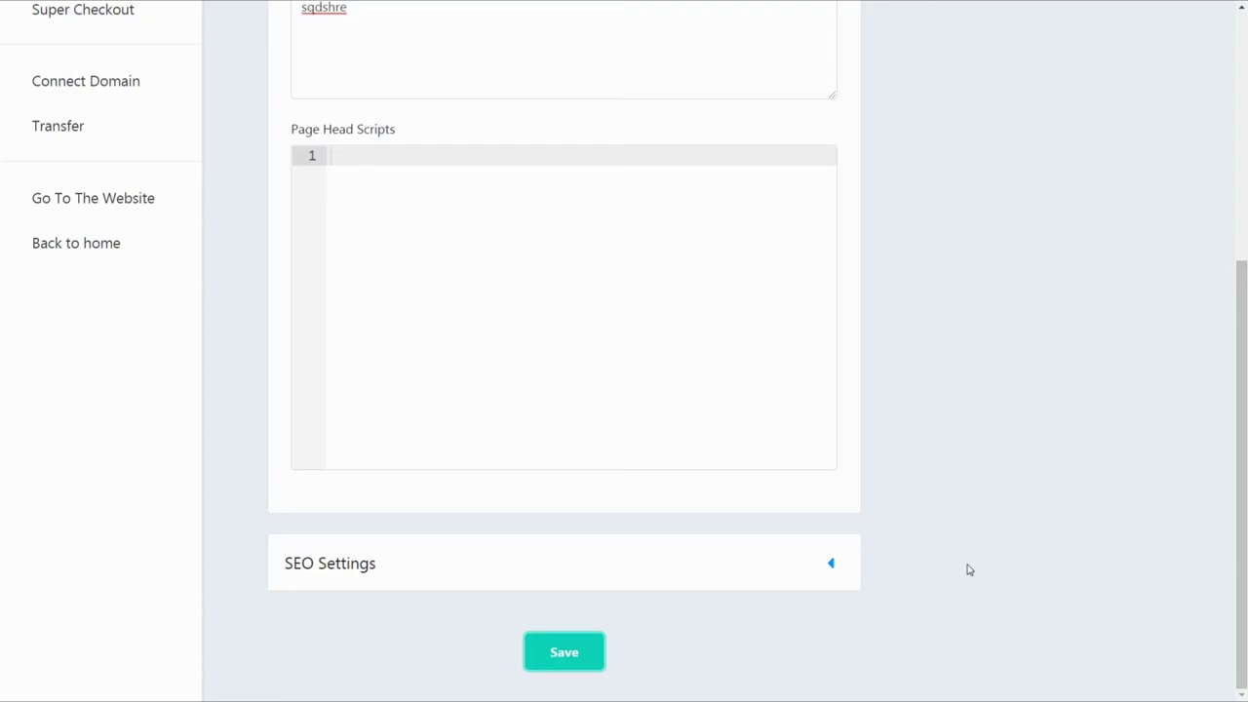
pyautogui.moveTo(1240, 575); pyautogui.dragTo(1225, 408)
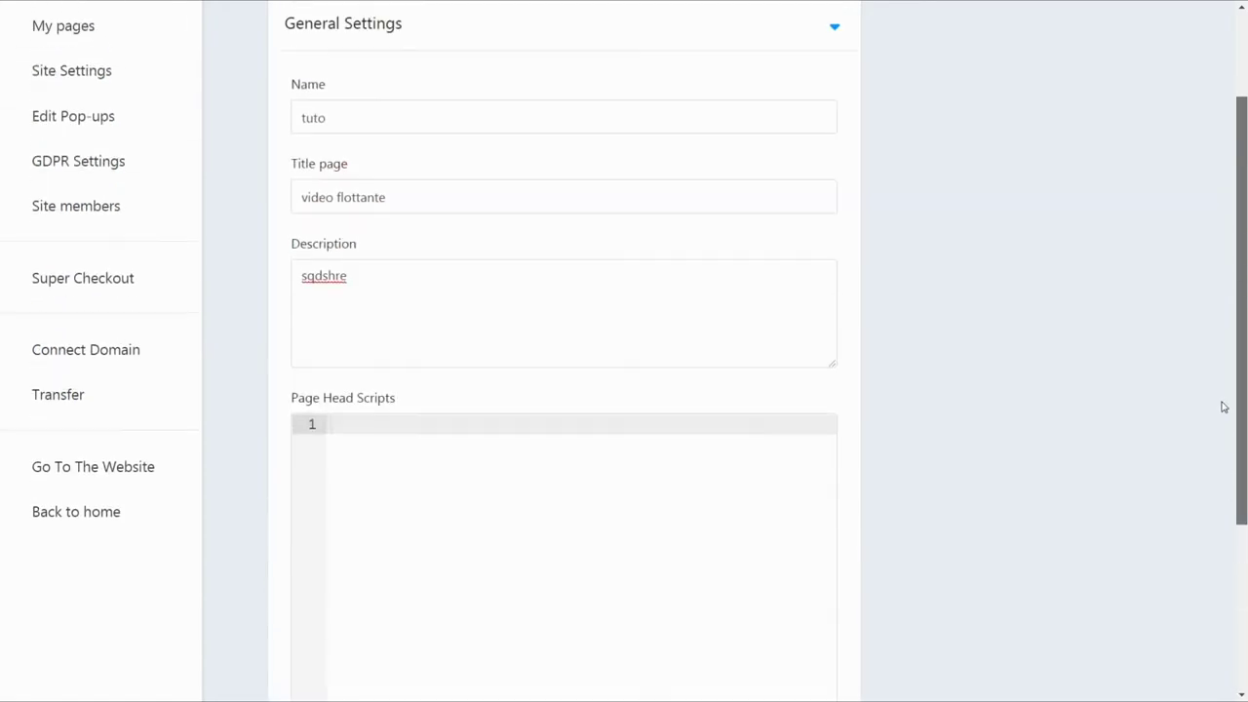
pyautogui.scroll(1, 1130, 420)
pyautogui.click(1128, 68)
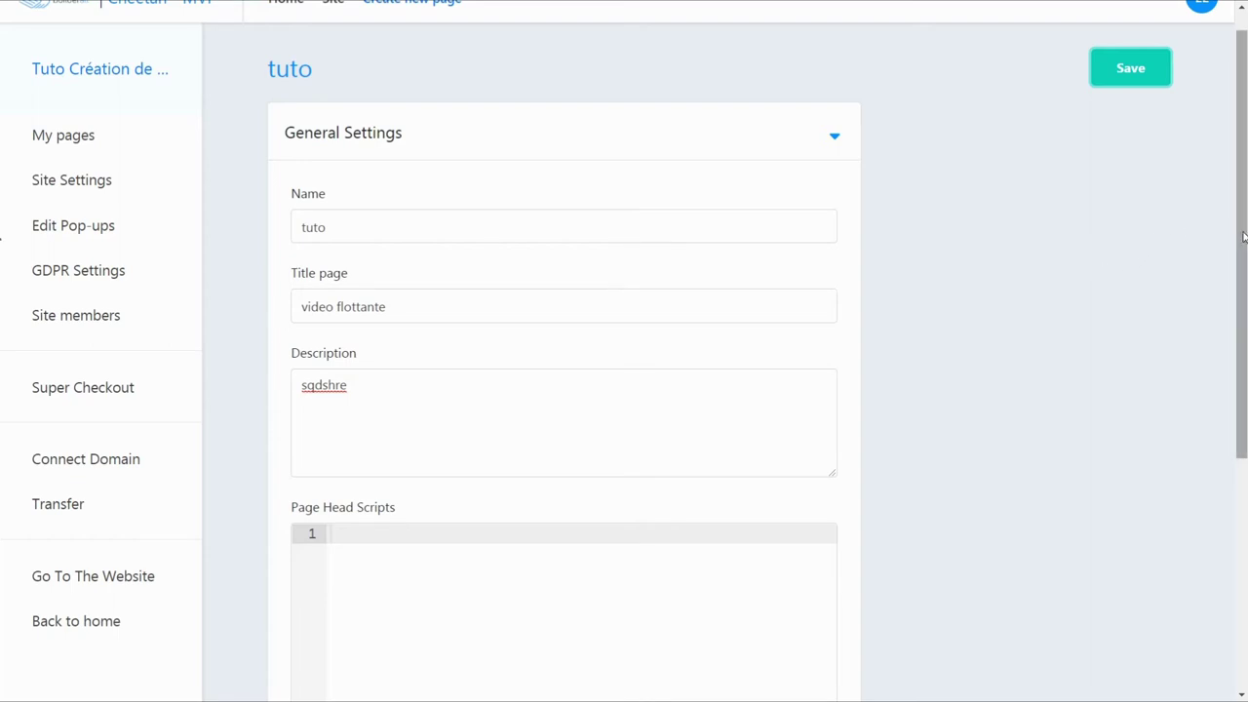
pyautogui.moveTo(1243, 237); pyautogui.dragTo(1234, 576)
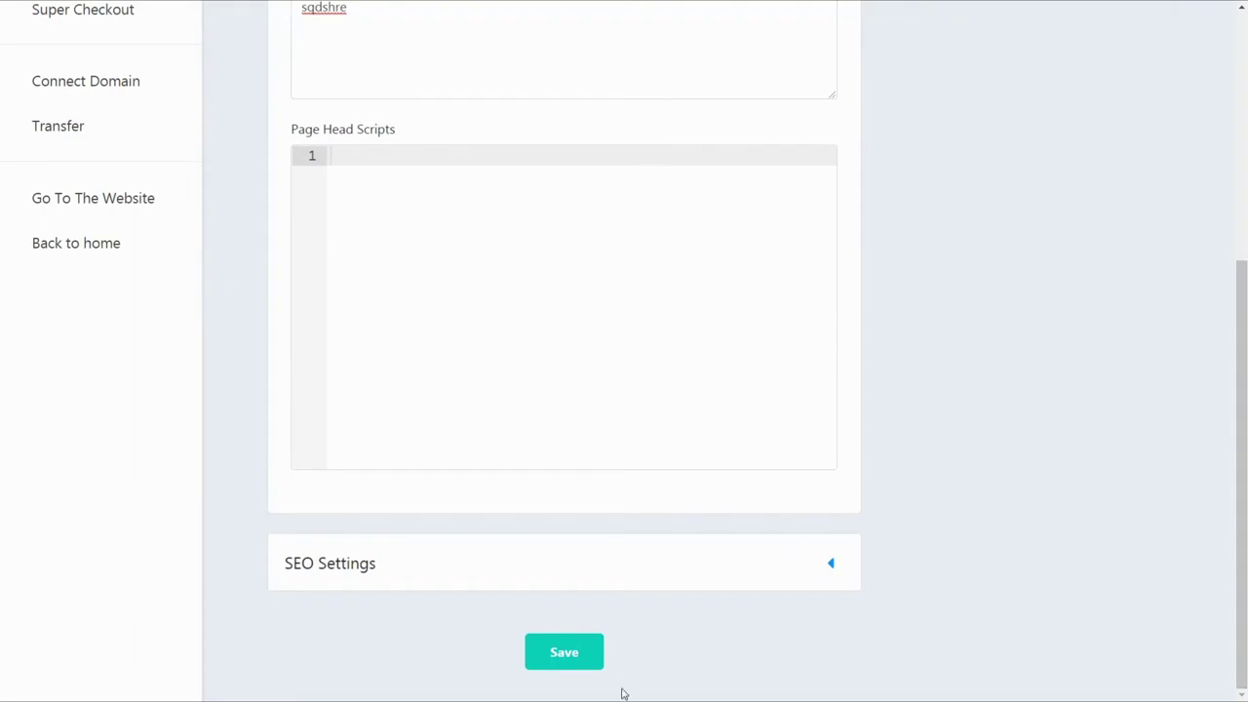
pyautogui.click(576, 663)
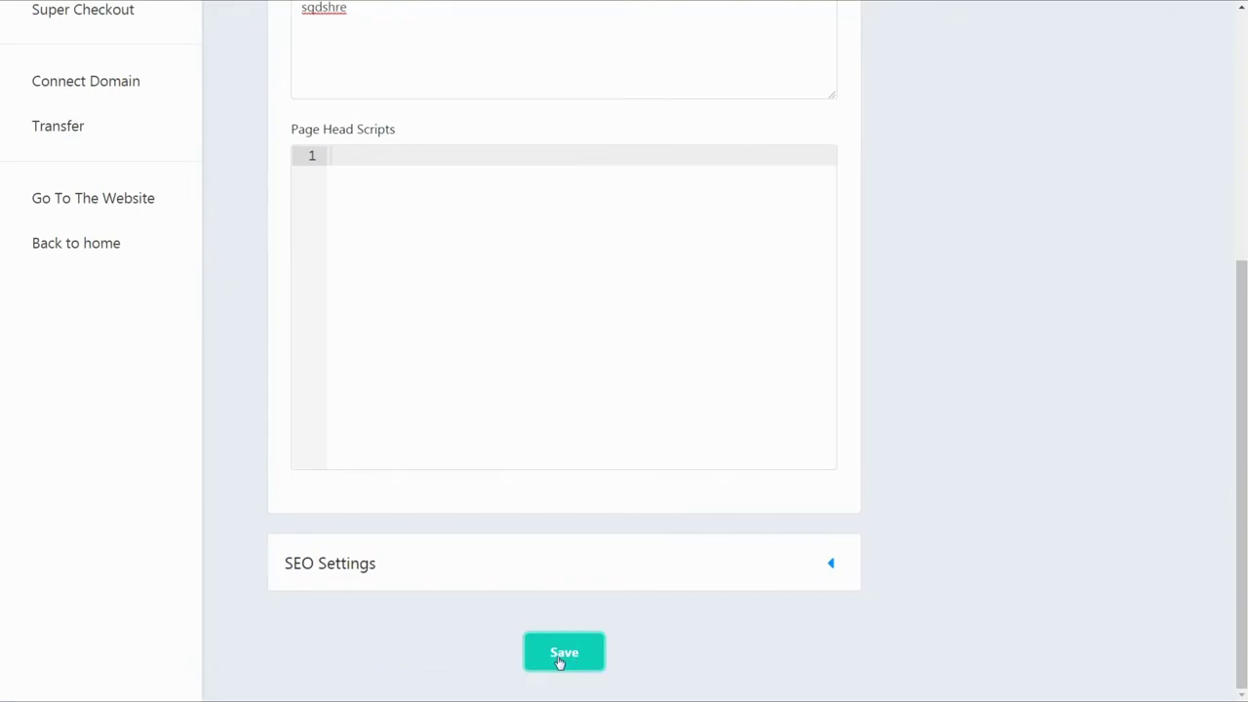
pyautogui.moveTo(1234, 549); pyautogui.dragTo(1142, 284)
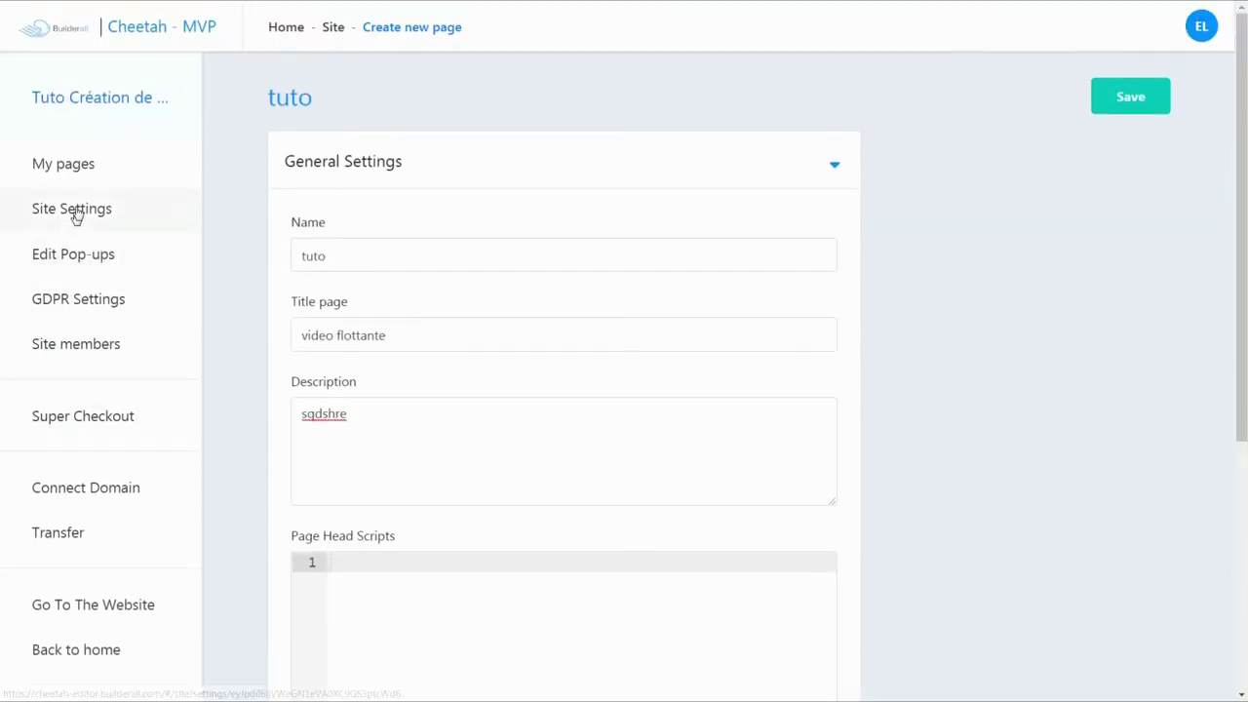
# - Return to the site's pages and start another new page named tuto, titled Video flottante, with description zfqgsr
pyautogui.click(73, 169)
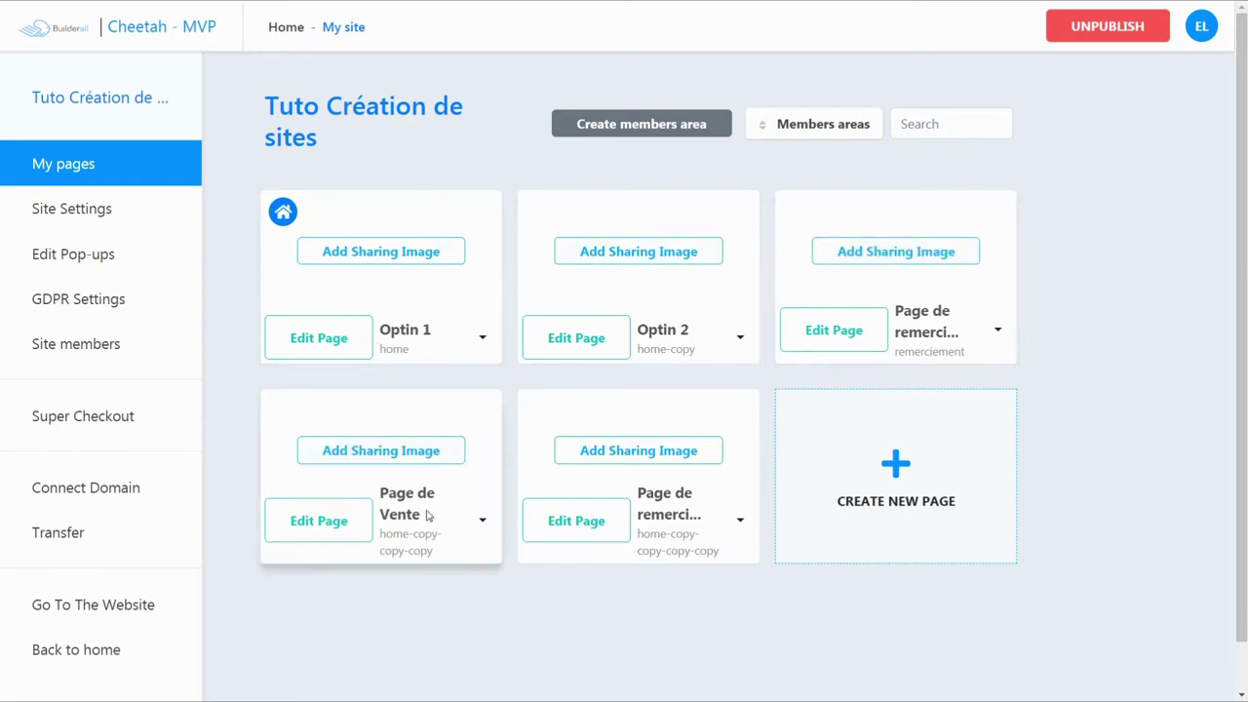
pyautogui.click(898, 466)
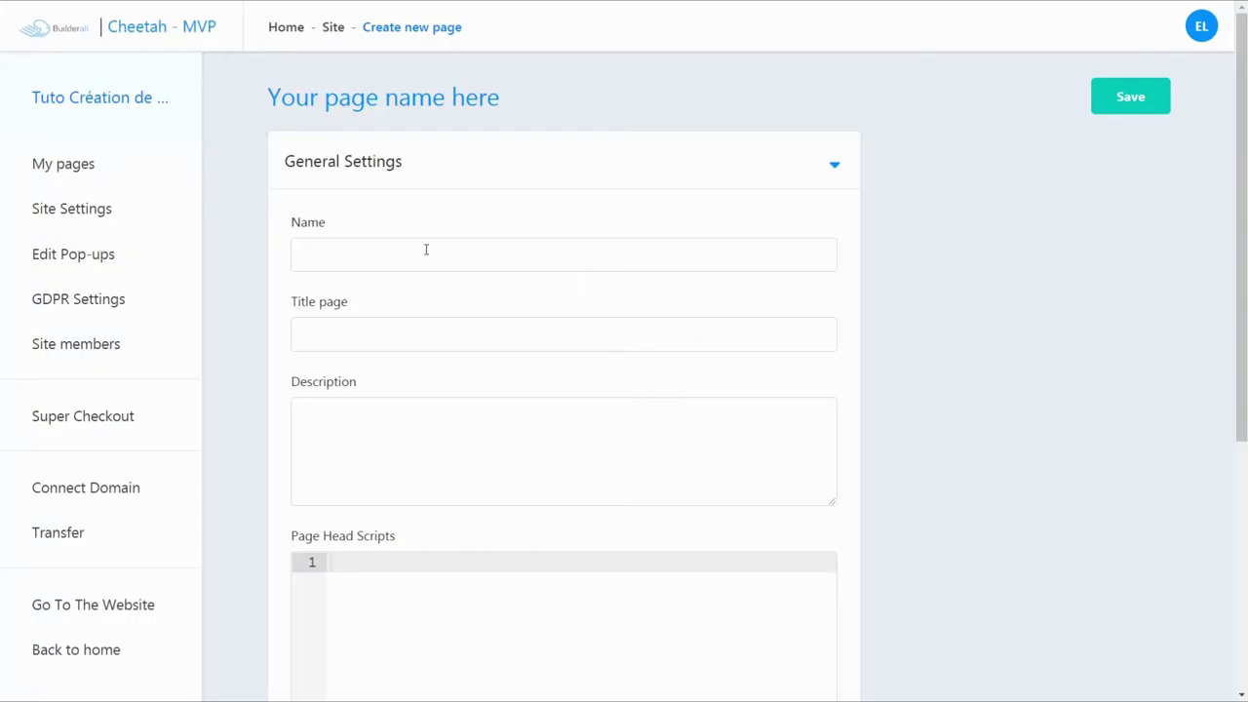
pyautogui.click(426, 250)
pyautogui.write('t')
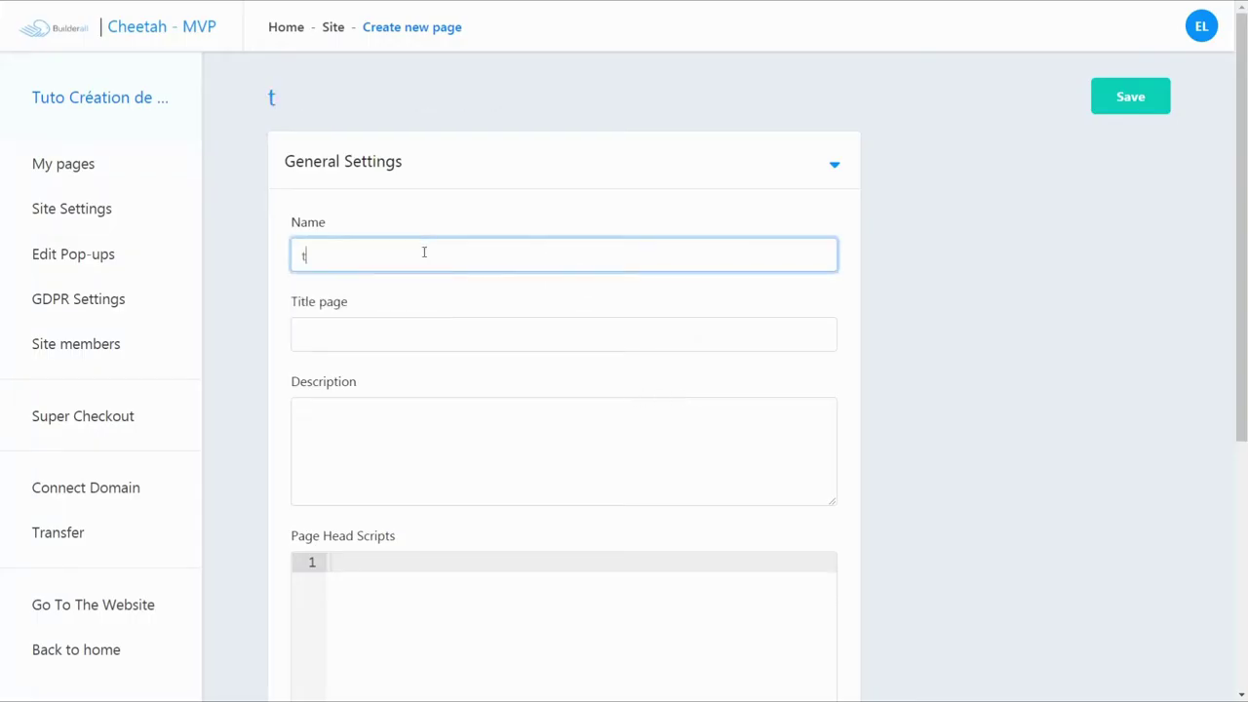
pyautogui.write('uto')
pyautogui.doubleClick(394, 257)
pyautogui.click(376, 336)
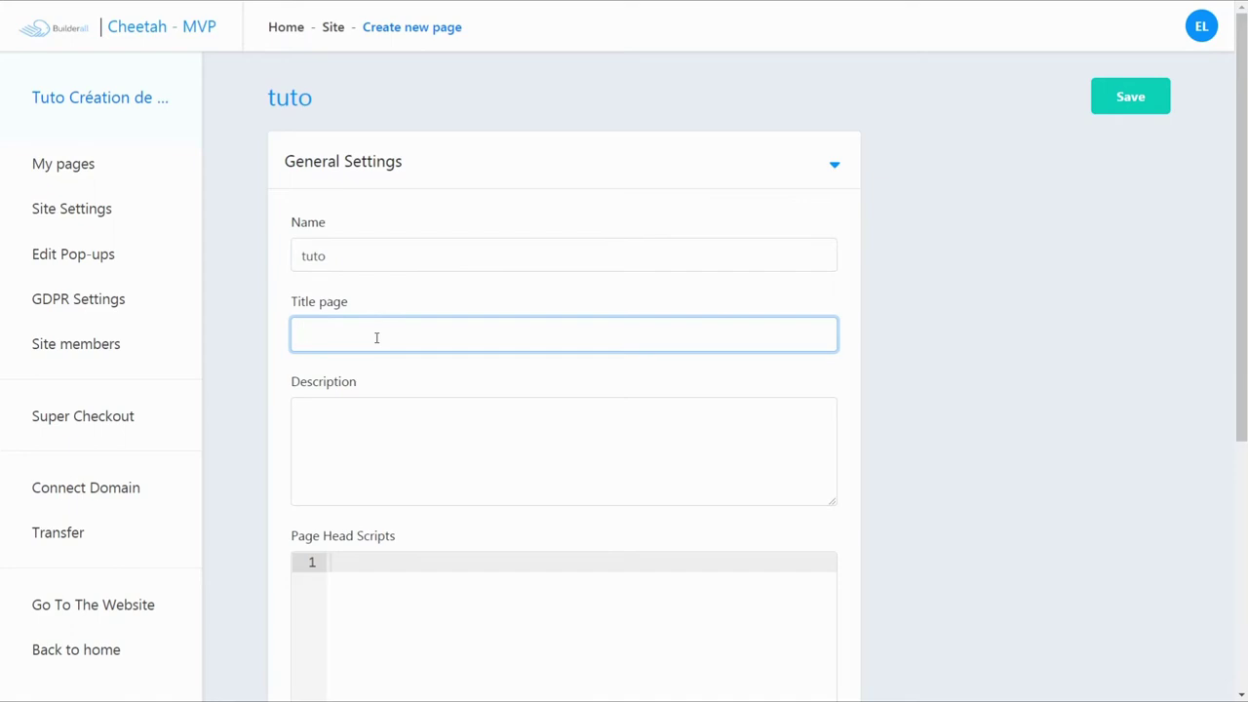
pyautogui.write('Video flottante')
pyautogui.click(400, 451)
pyautogui.write('zfqgsr')
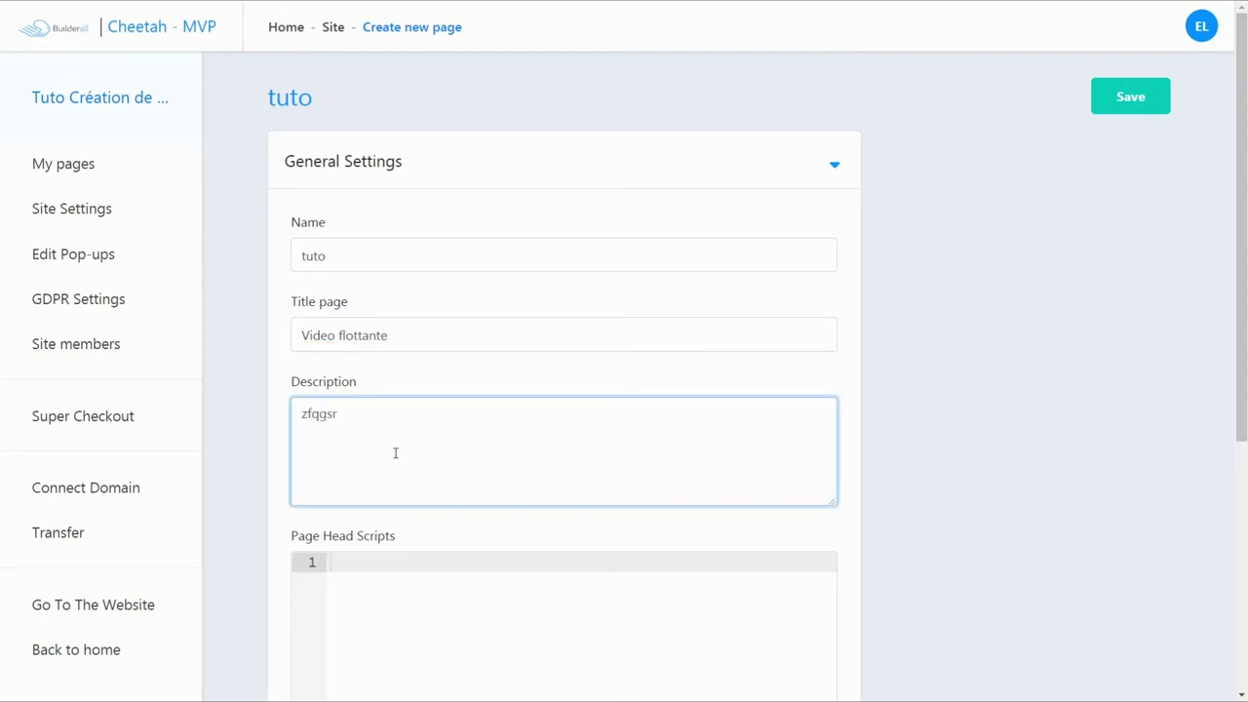
pyautogui.click(938, 367)
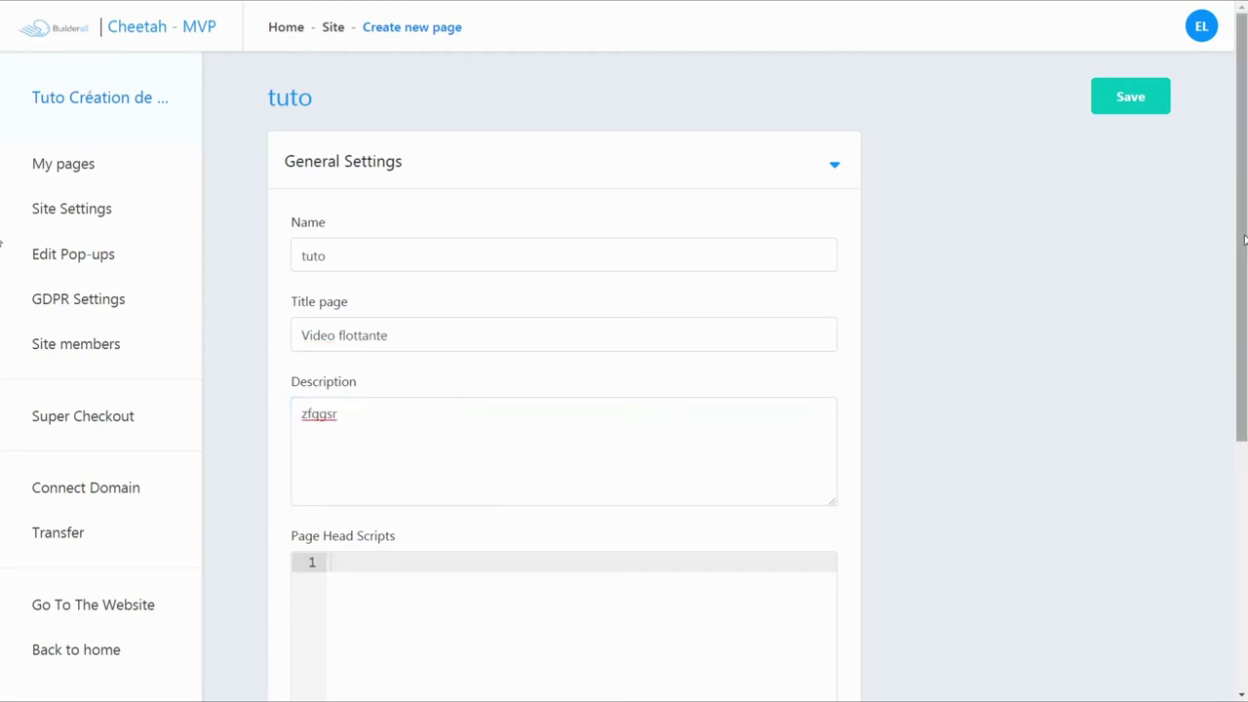
# - Expand the SEO settings of the tuto page, leave them empty and save the page
pyautogui.moveTo(1244, 240); pyautogui.dragTo(1234, 498)
pyautogui.click(566, 655)
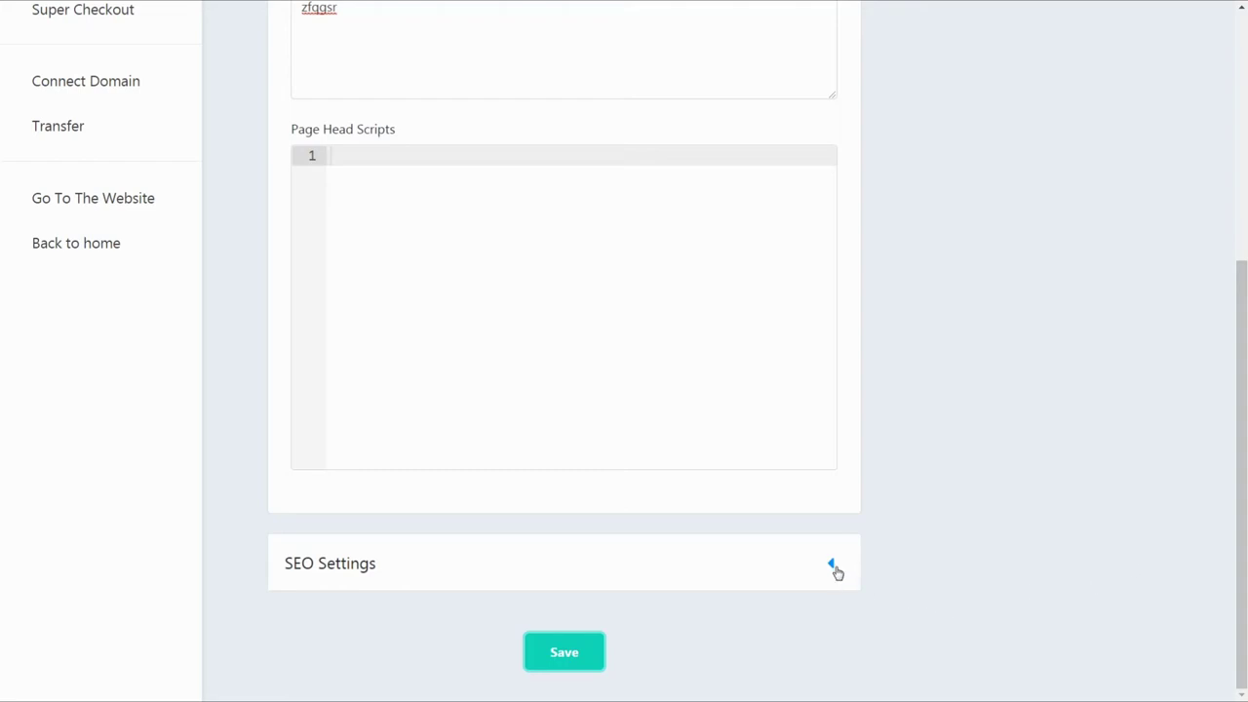
pyautogui.click(831, 566)
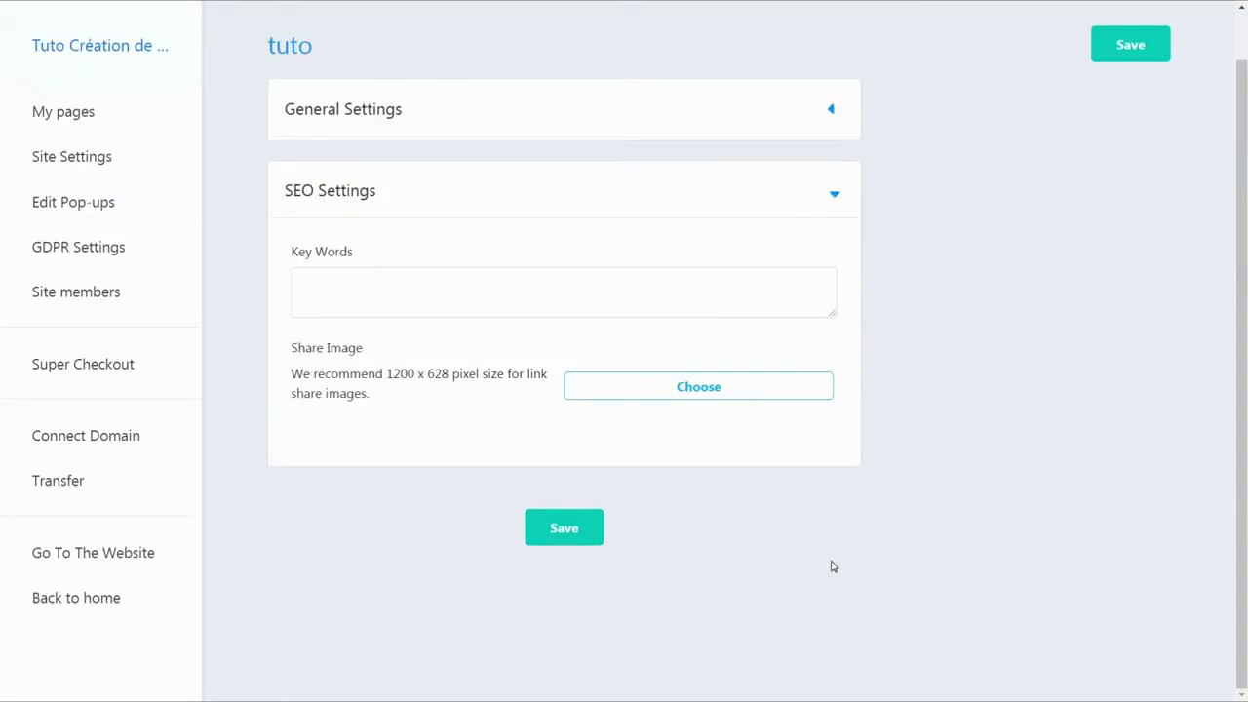
pyautogui.click(576, 524)
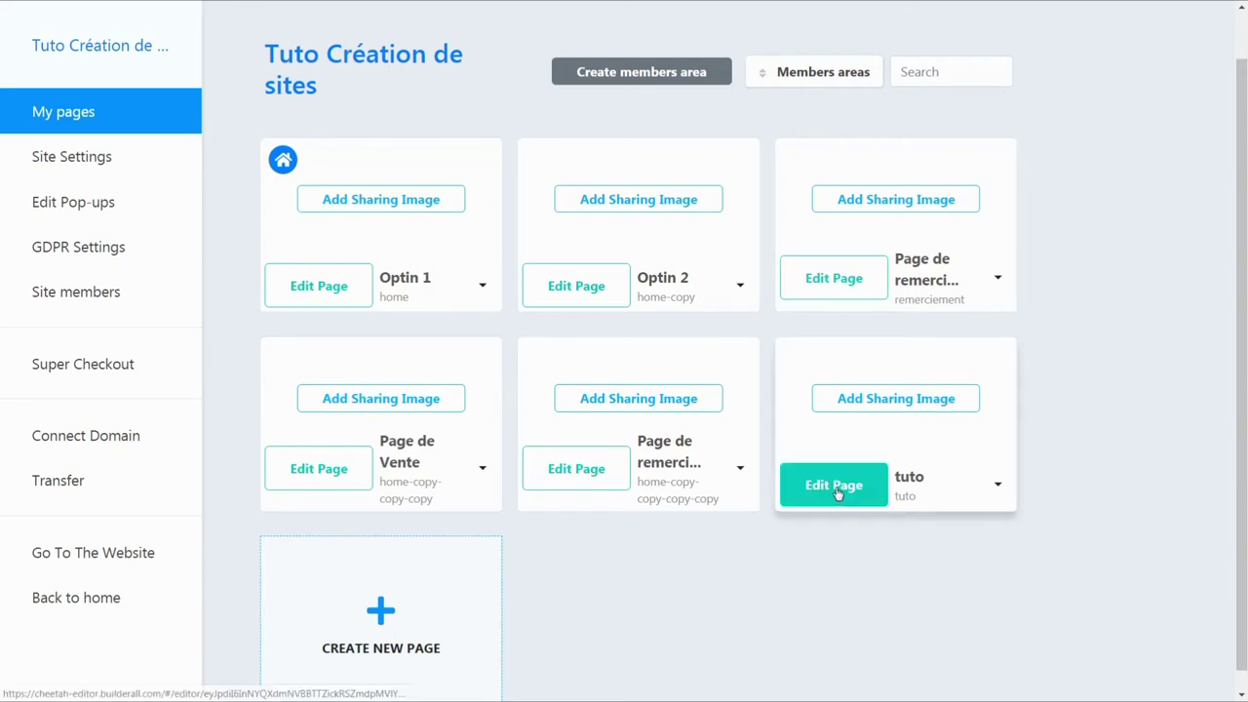
# - Open the tuto page in the page editor and display the panels that can be added
pyautogui.click(841, 493)
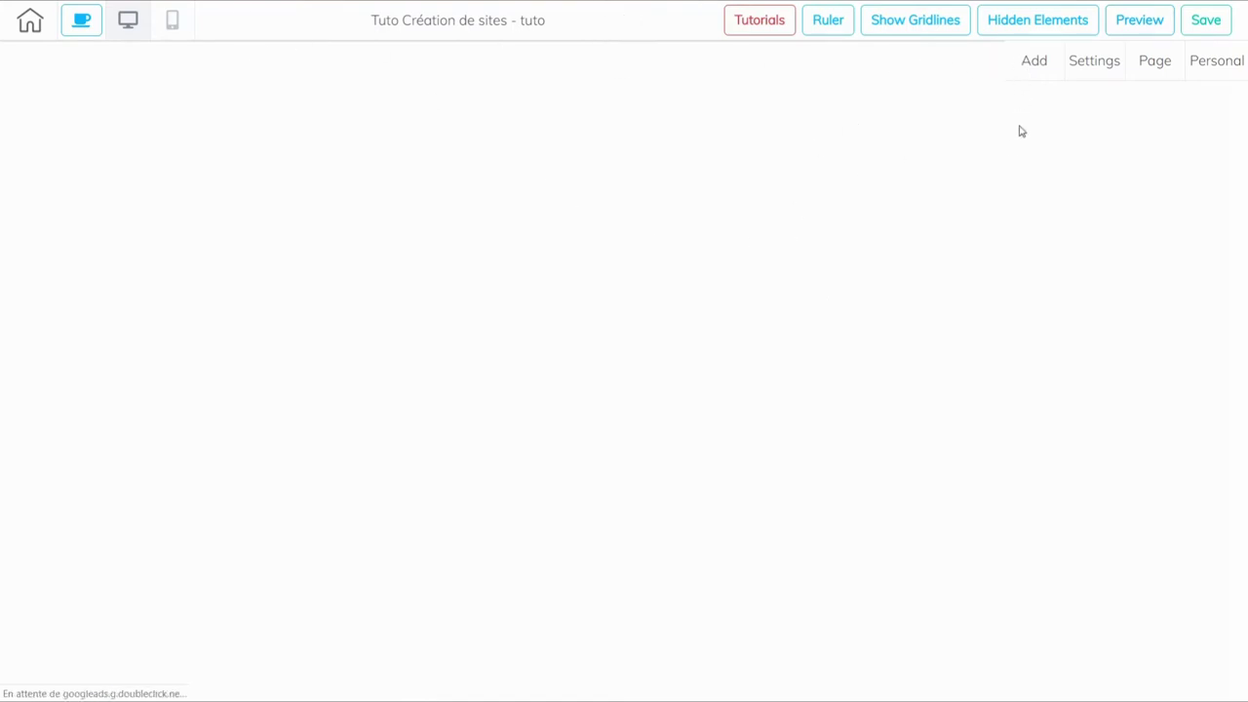
pyautogui.click(1035, 68)
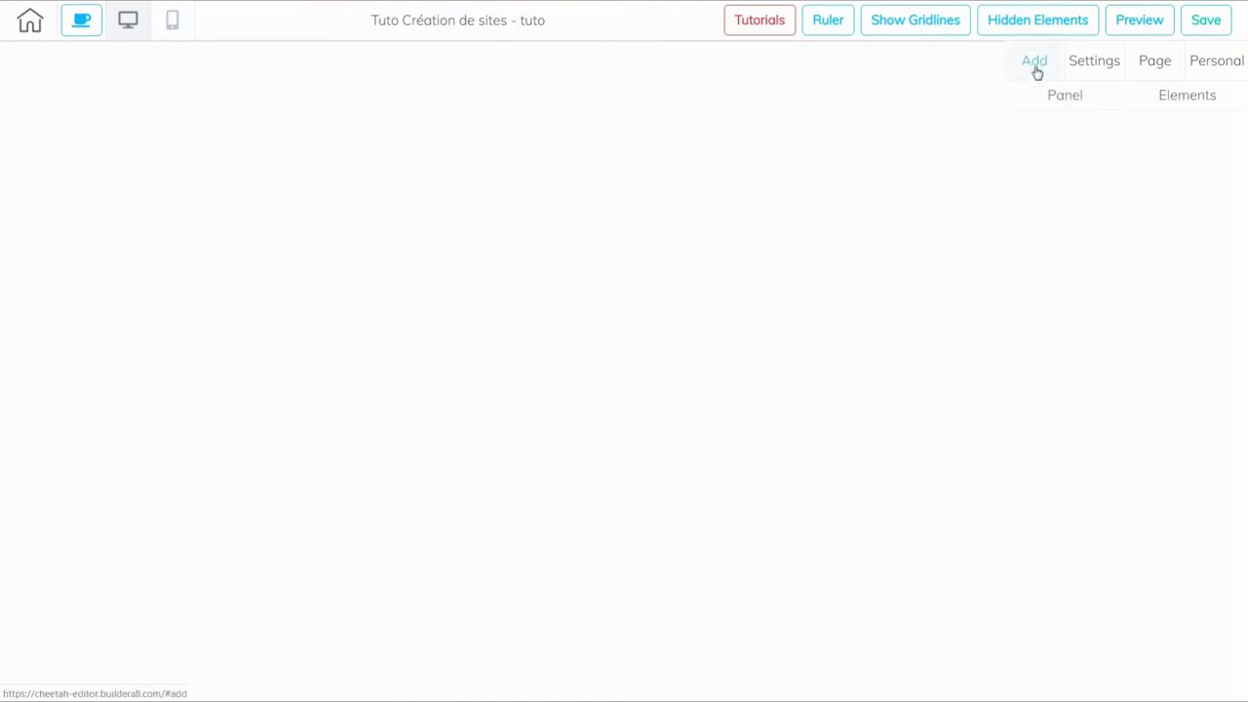
pyautogui.click(1068, 100)
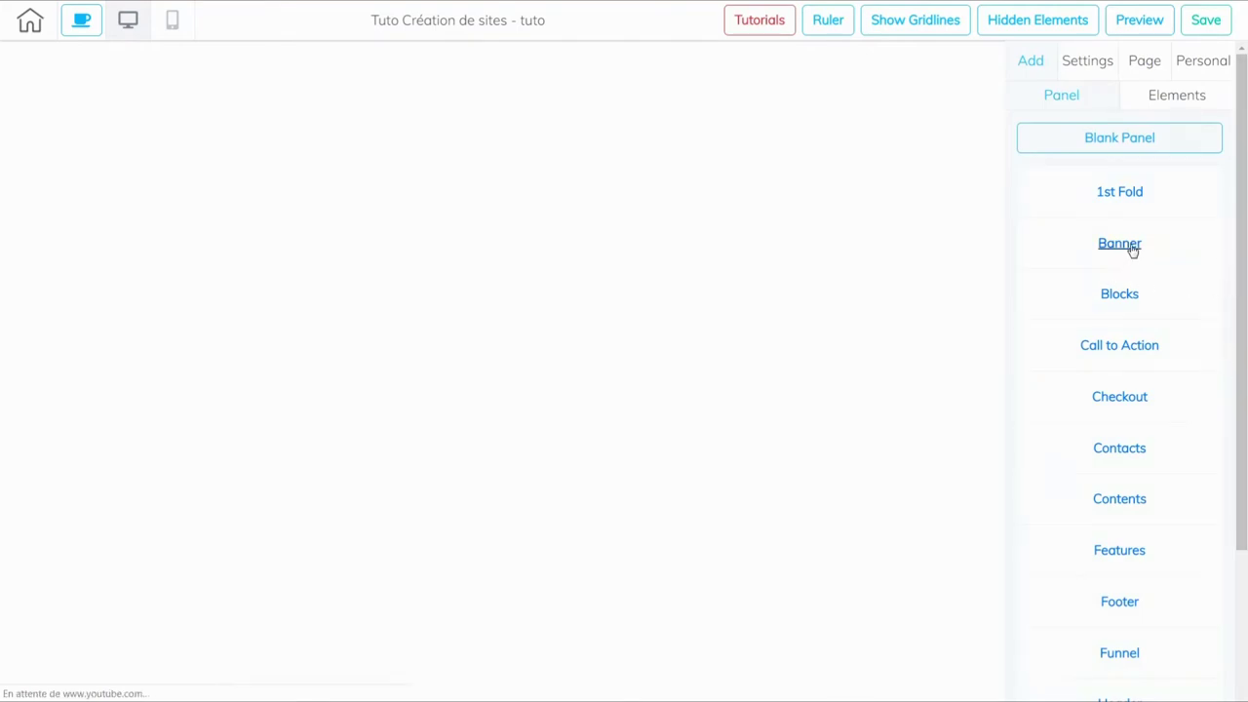
# - Browse the panel templates offered in the Contents, Contacts and Call to Action categories
pyautogui.moveTo(1241, 320); pyautogui.dragTo(1243, 517)
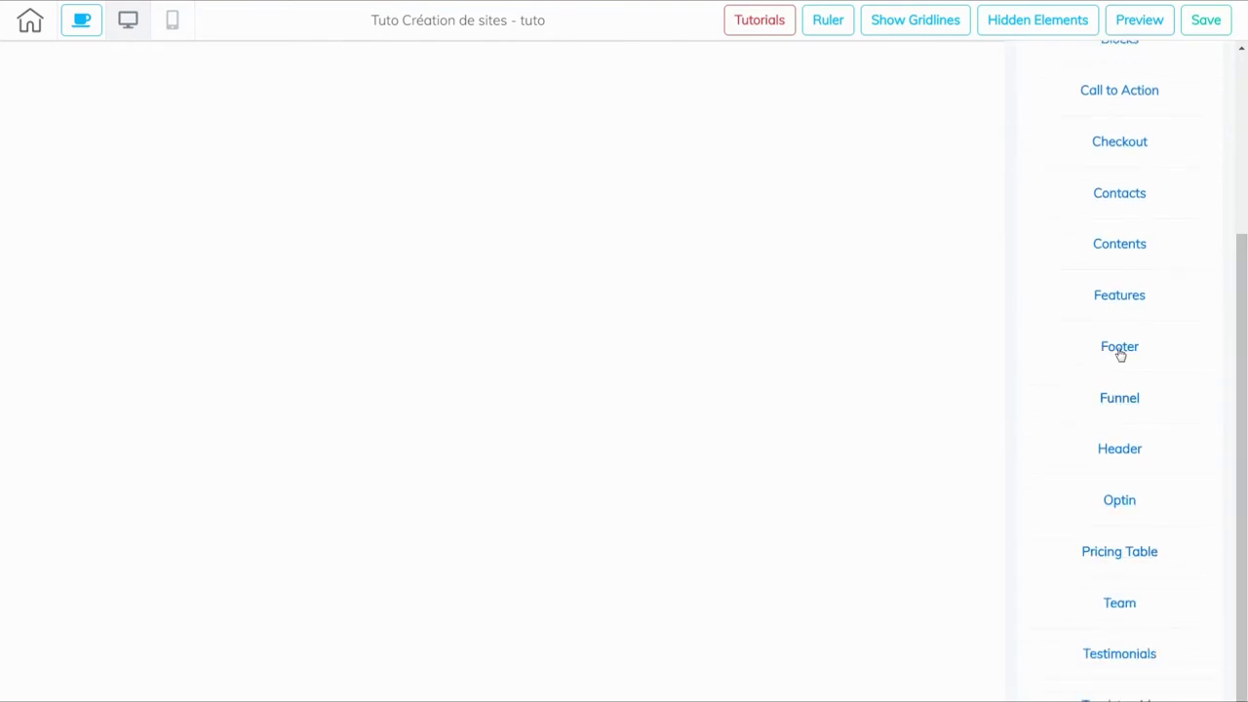
pyautogui.click(1120, 245)
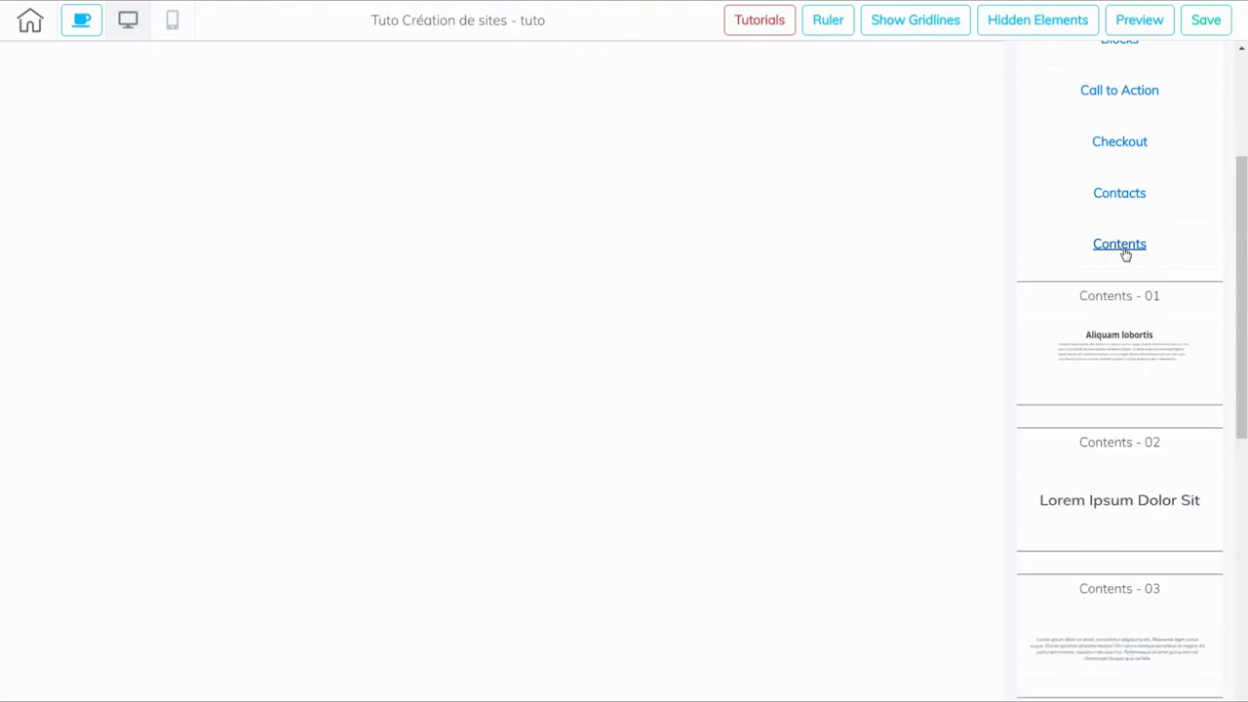
pyautogui.moveTo(1232, 156); pyautogui.dragTo(1219, 672)
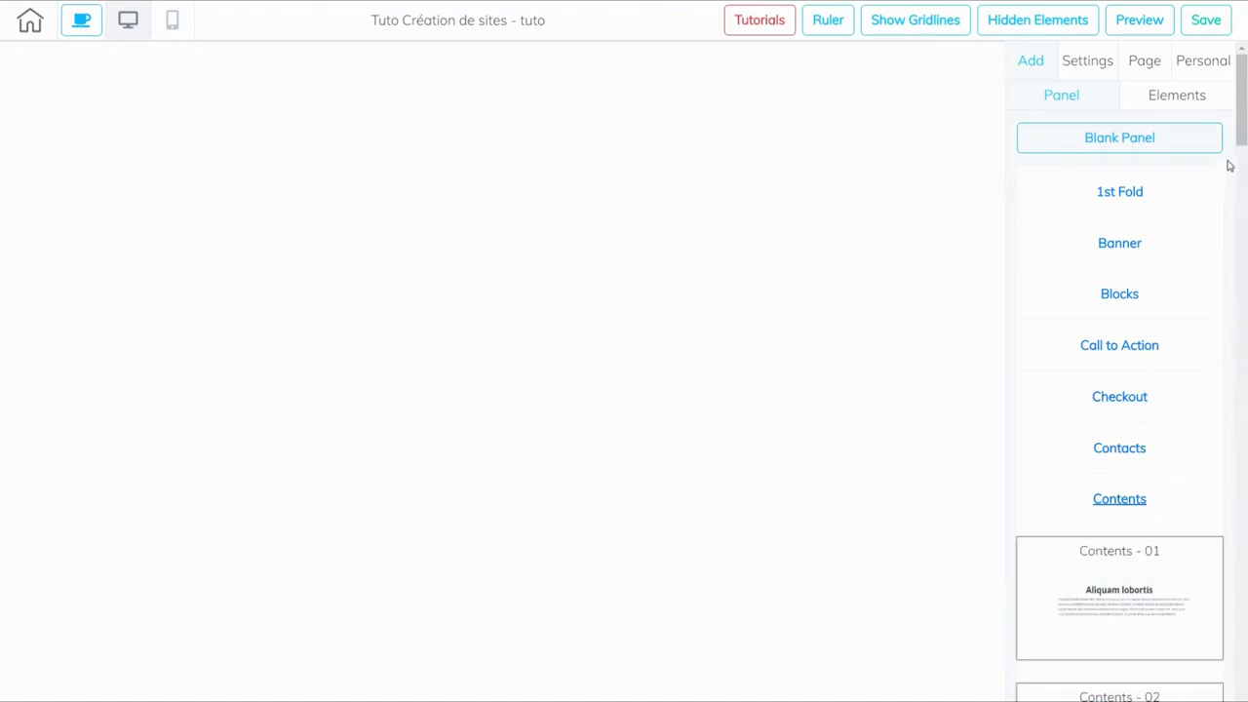
pyautogui.moveTo(1243, 142)
pyautogui.mouseDown()
pyautogui.moveTo(1, 340)
pyautogui.moveTo(6, 669)
pyautogui.moveTo(9, 554)
pyautogui.moveTo(1242, 186)
pyautogui.moveTo(1242, 136)
pyautogui.mouseUp()
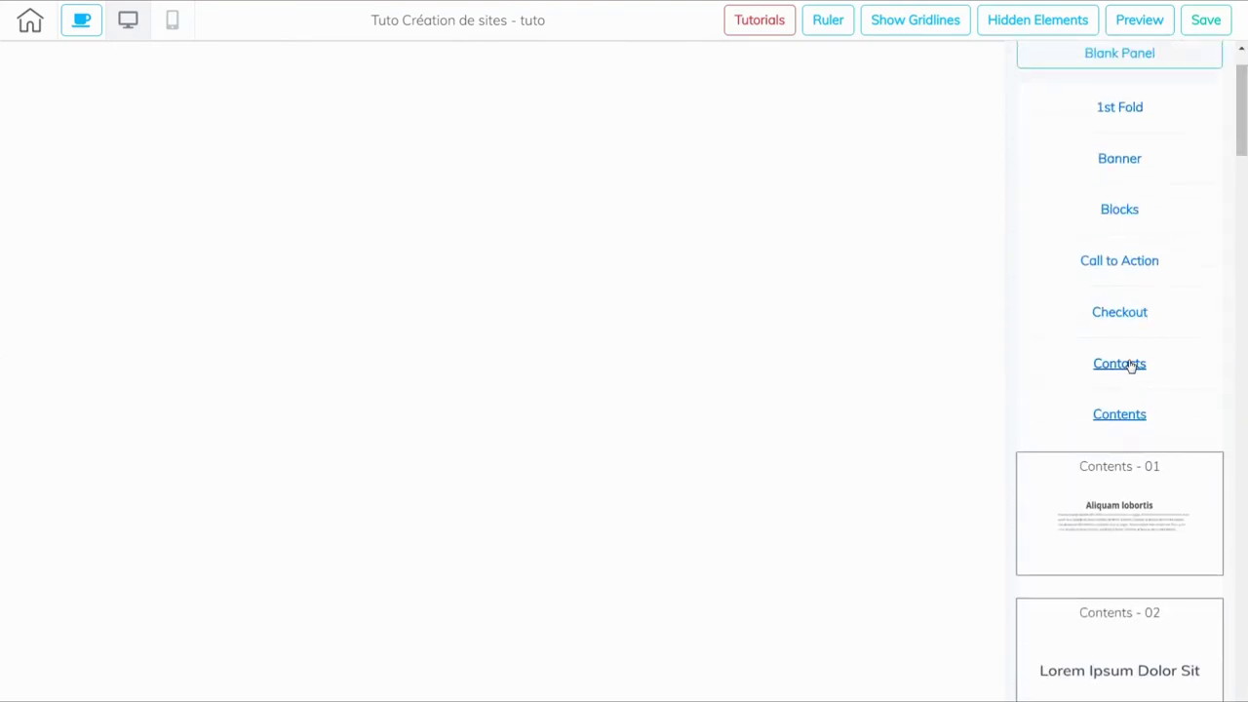
pyautogui.click(1131, 366)
pyautogui.moveTo(1236, 219); pyautogui.dragTo(14, 201)
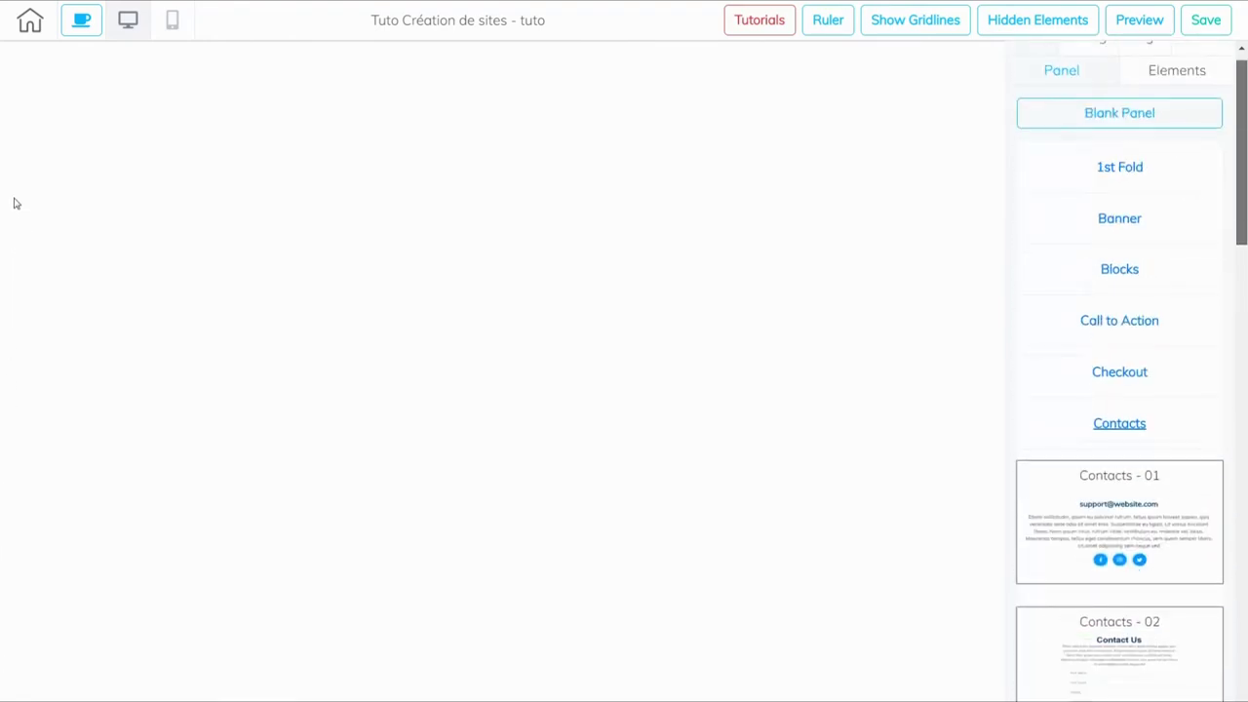
pyautogui.click(1119, 322)
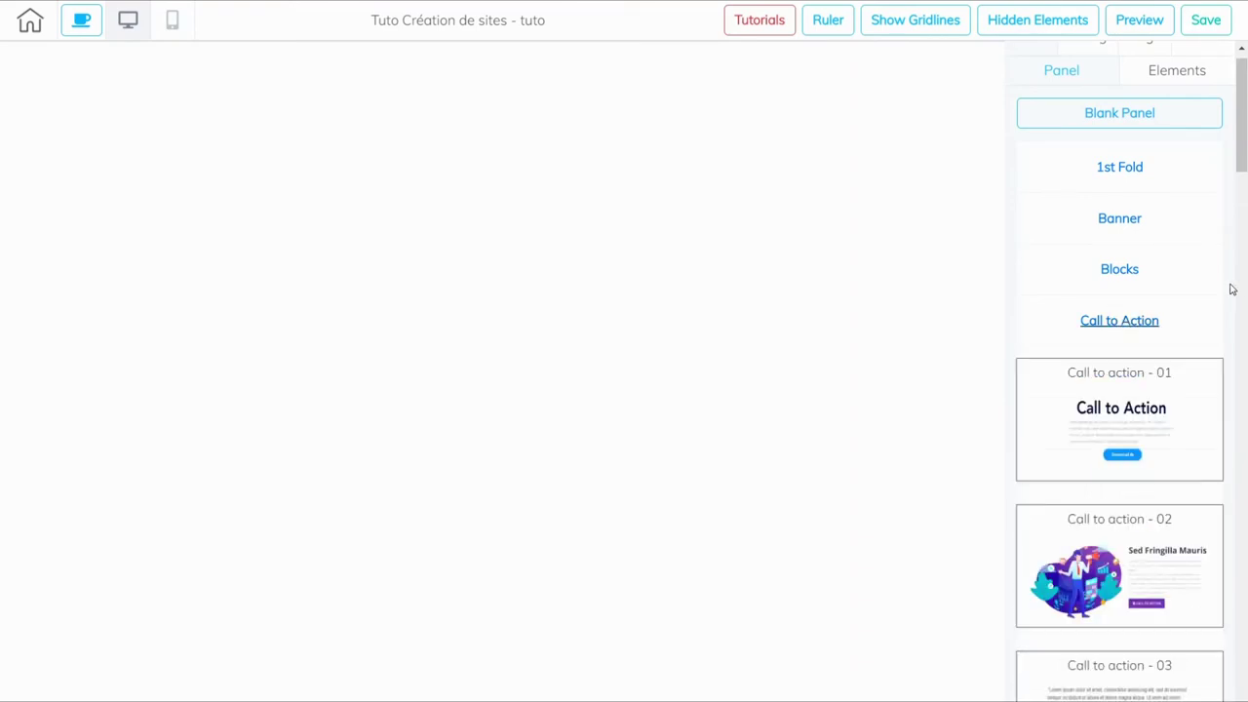
# - Add the Optin - Real Estate Investor panel template to the empty tuto page
pyautogui.moveTo(1241, 166); pyautogui.dragTo(1240, 683)
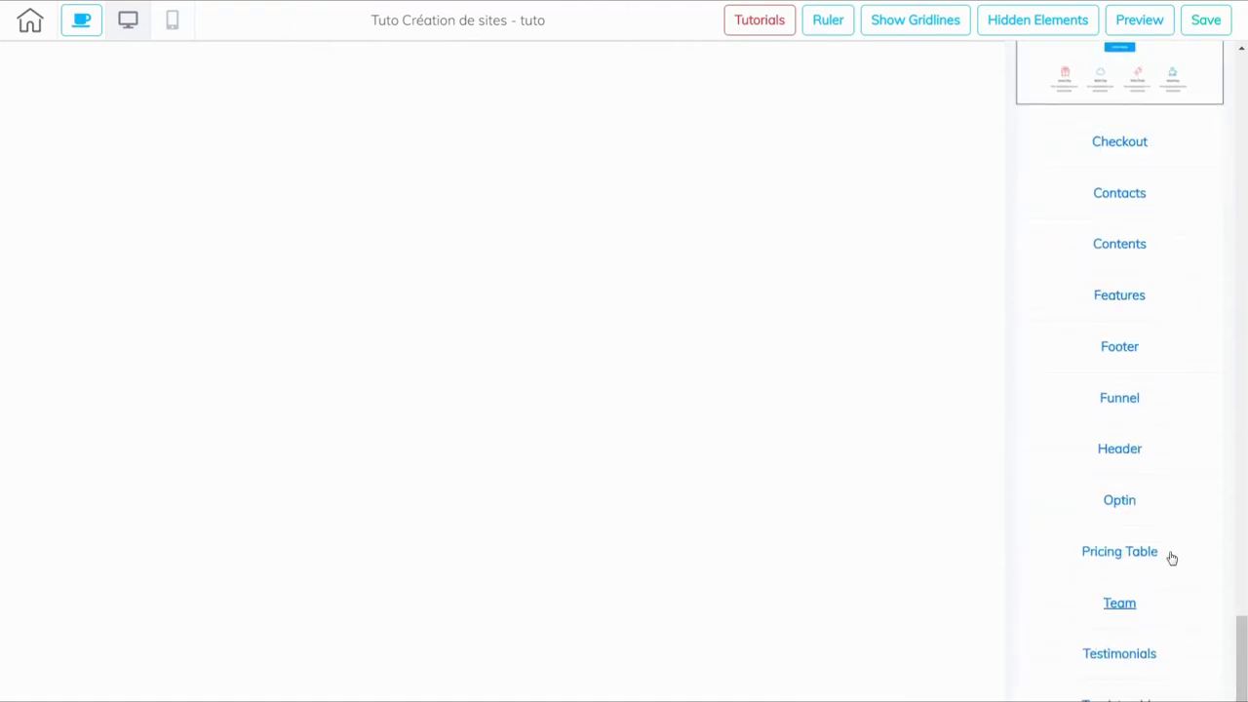
pyautogui.click(1121, 504)
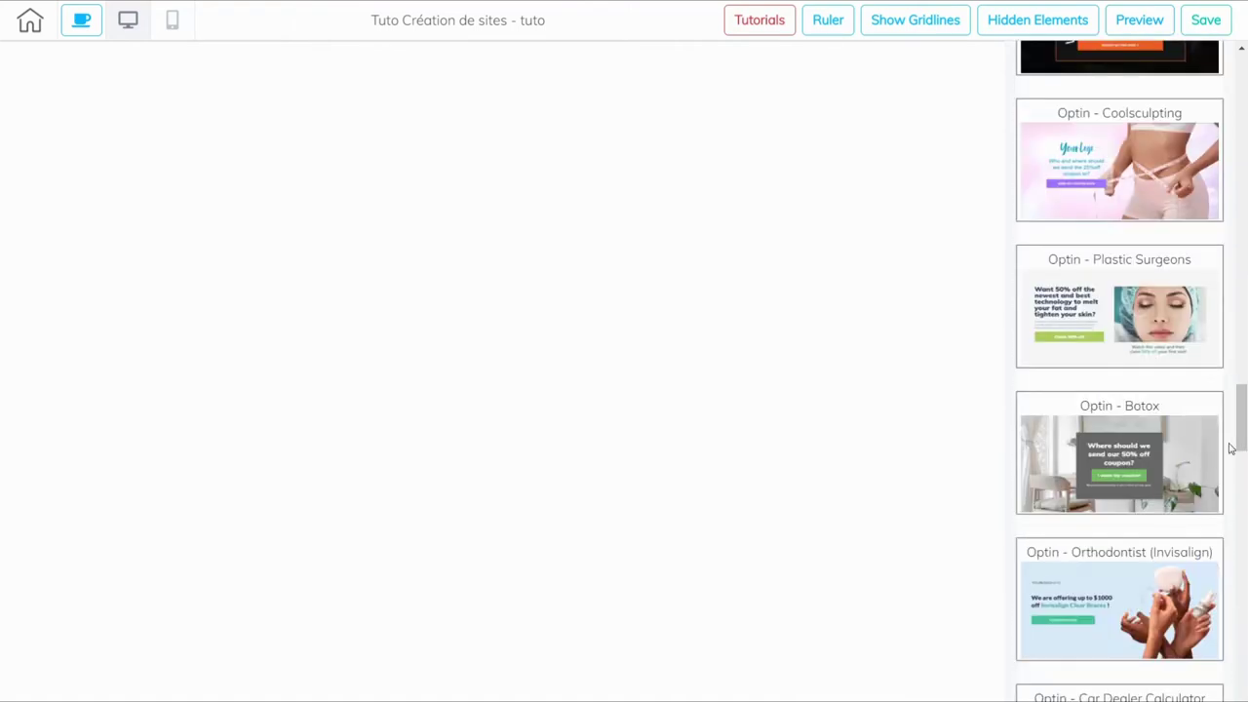
pyautogui.moveTo(1240, 443); pyautogui.dragTo(1238, 564)
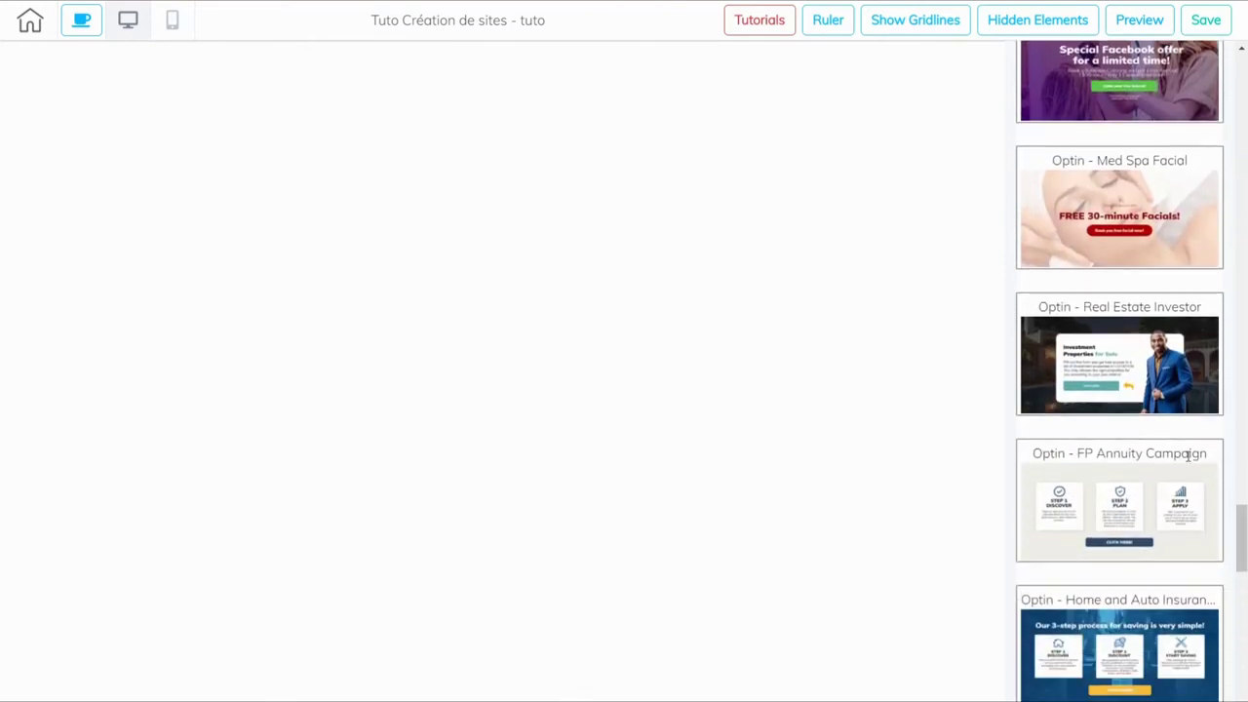
pyautogui.click(1116, 375)
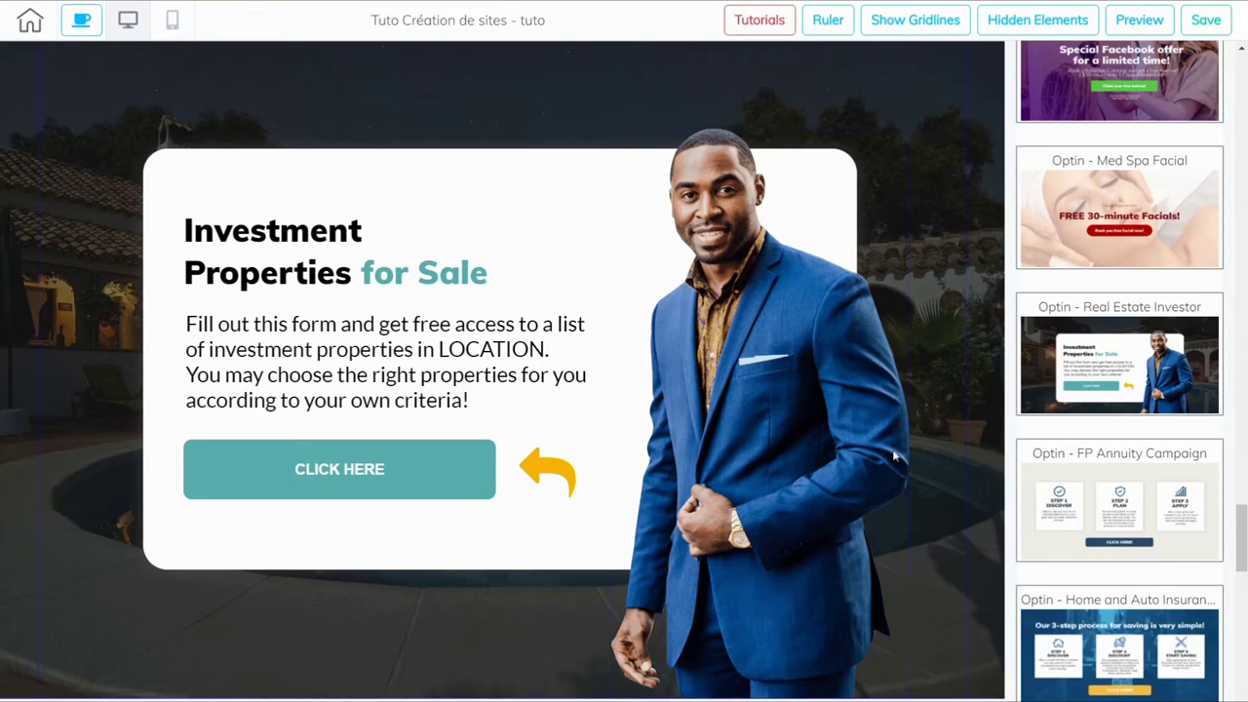
# - Hide the image of the man in the blue suit and add an Iframe element beside the panel's text
pyautogui.click(766, 390)
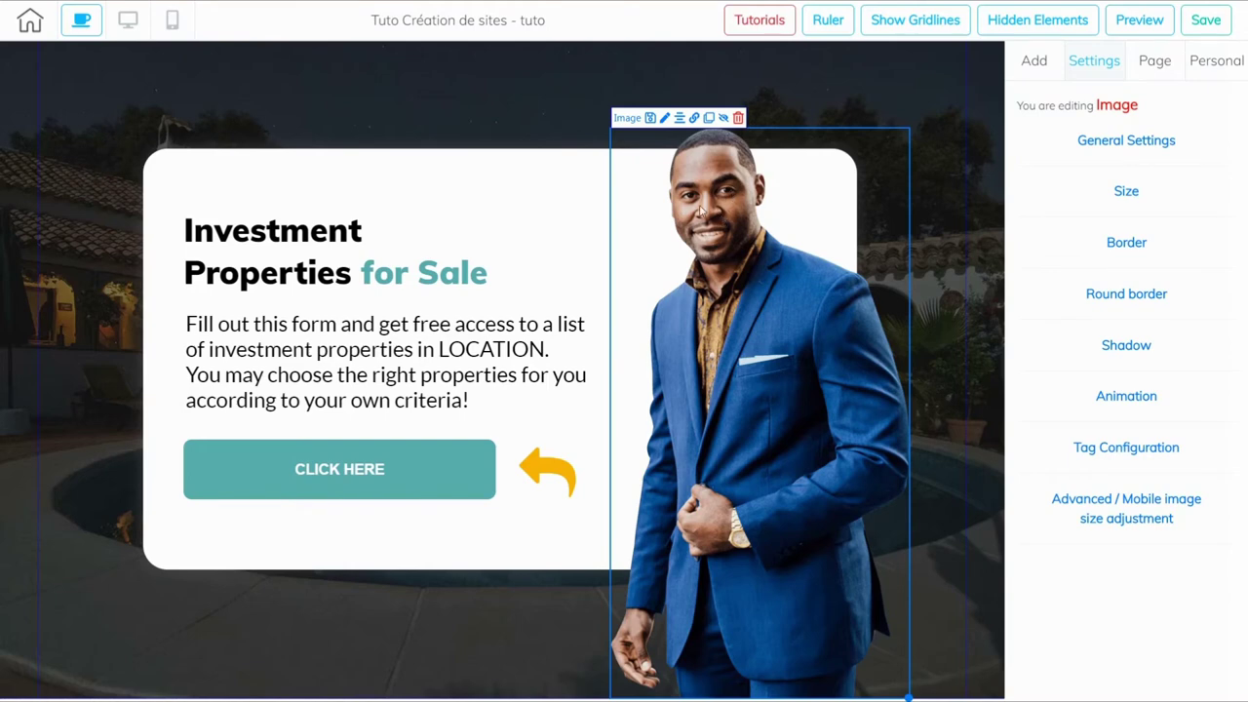
pyautogui.click(722, 118)
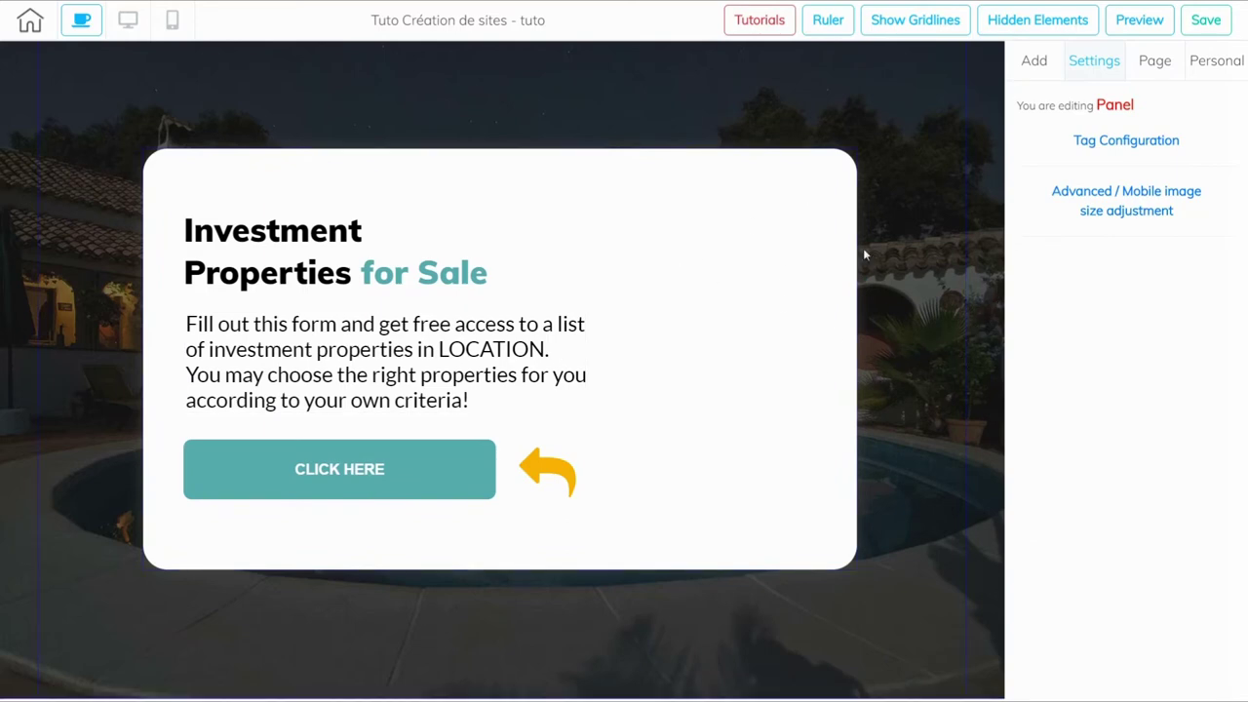
pyautogui.click(1033, 61)
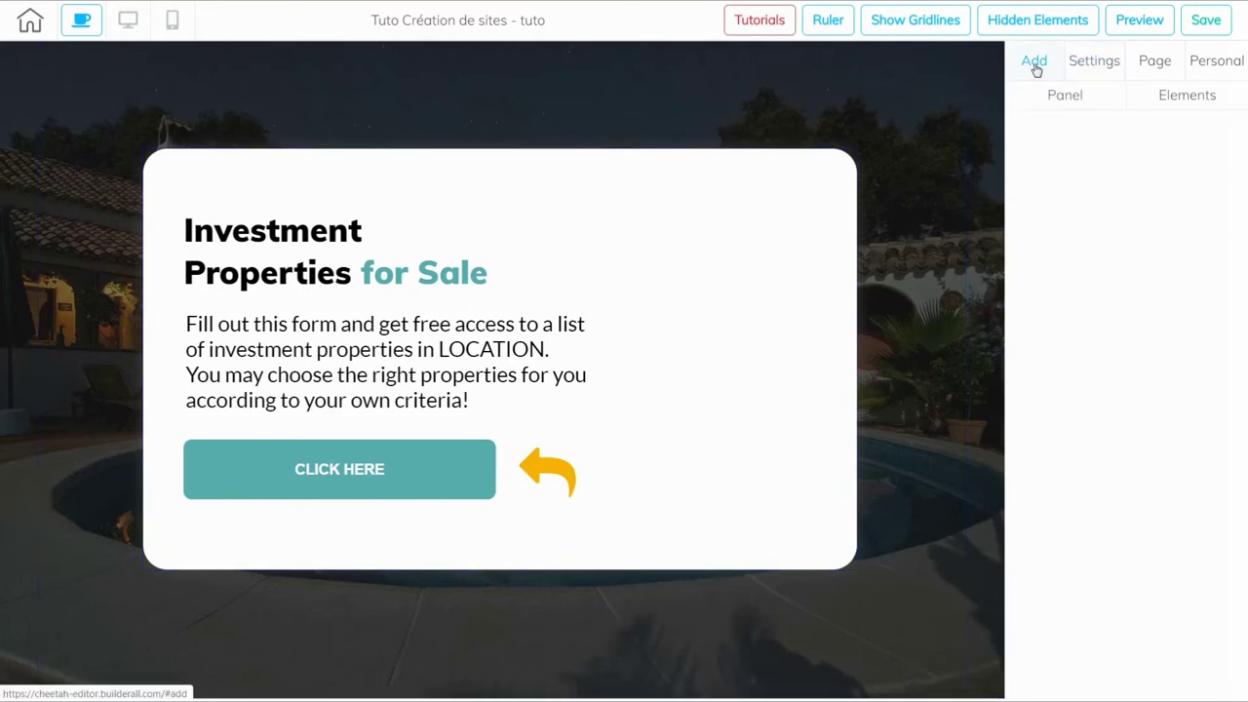
pyautogui.click(1176, 101)
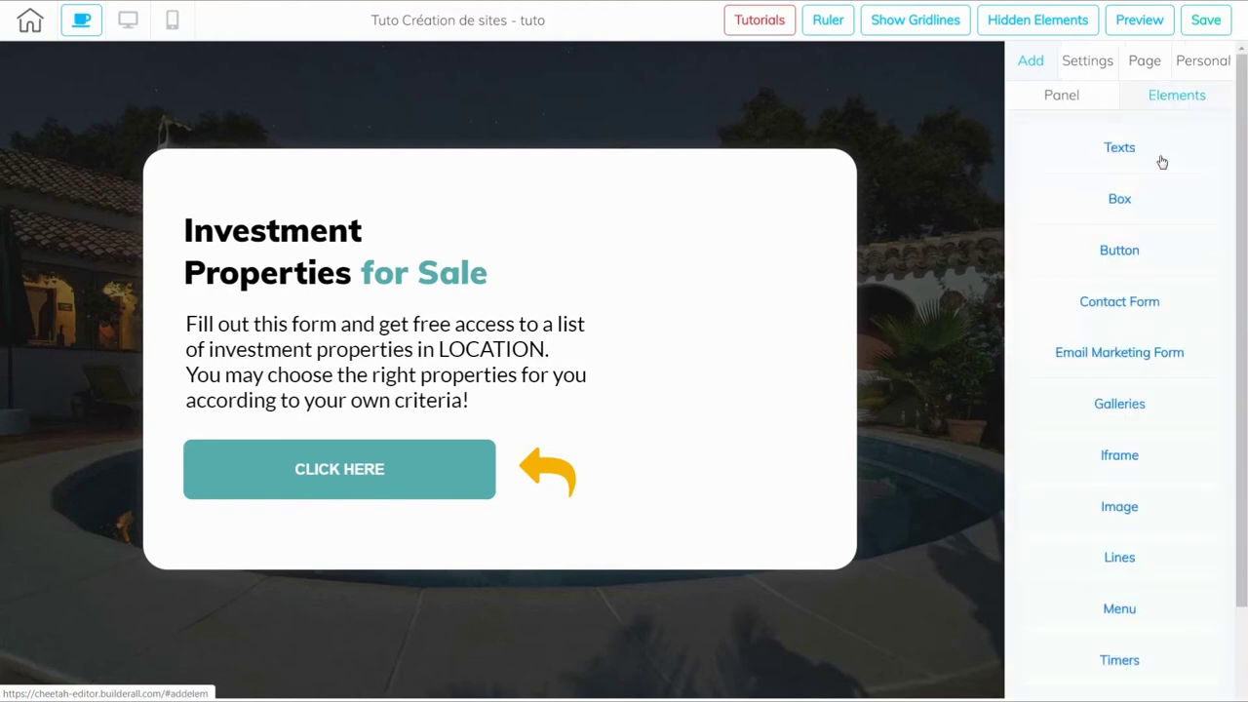
pyautogui.click(1119, 455)
pyautogui.moveTo(1118, 526); pyautogui.dragTo(675, 376)
pyautogui.click(738, 384)
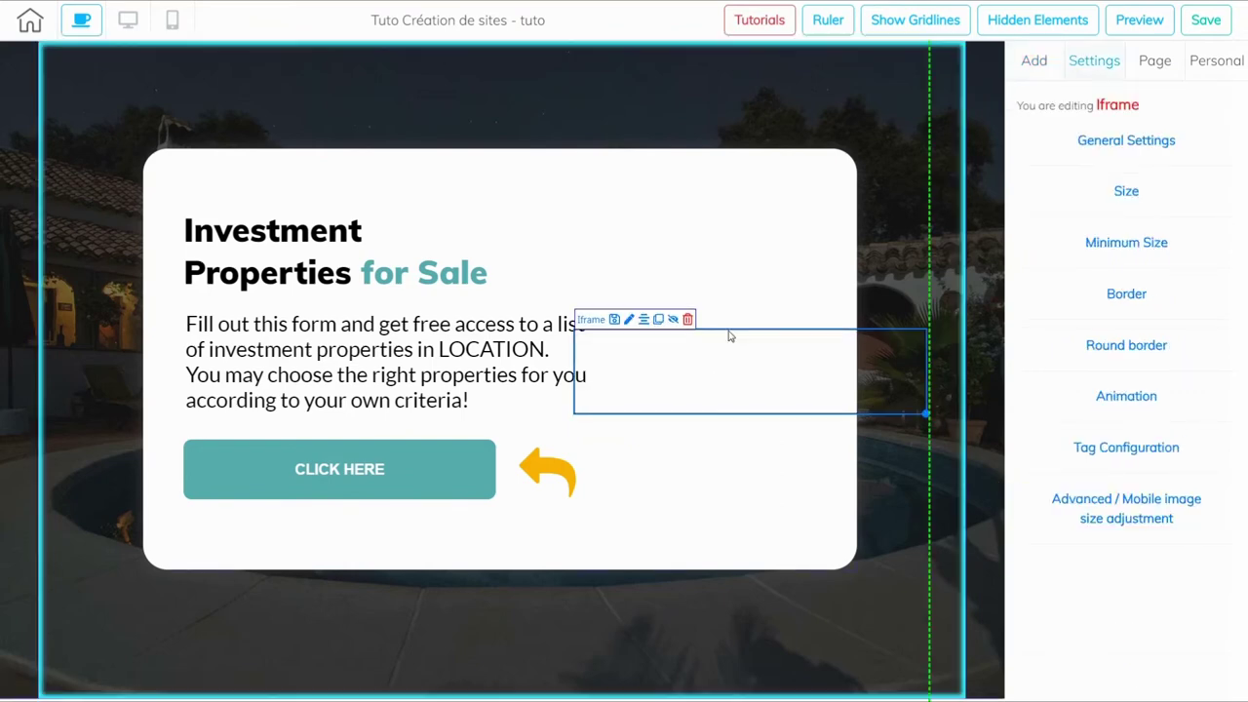
# - Enlarge the iframe and position it beside the text, in the area where the man's image stood
pyautogui.moveTo(913, 287); pyautogui.dragTo(931, 516)
pyautogui.moveTo(849, 468); pyautogui.dragTo(826, 449)
pyautogui.moveTo(788, 366); pyautogui.dragTo(791, 367)
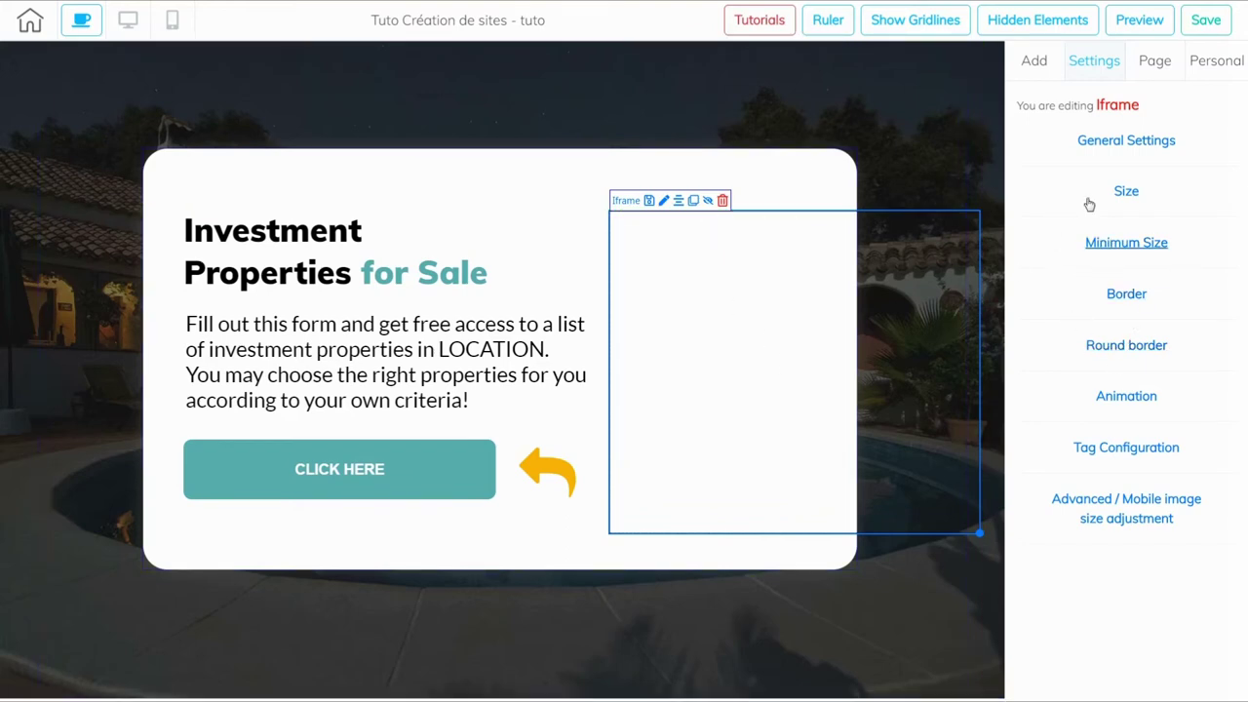
# - Paste the floating video's embed code into the iframe's Embed Doc setting and apply it
pyautogui.click(1130, 156)
pyautogui.click(1105, 358)
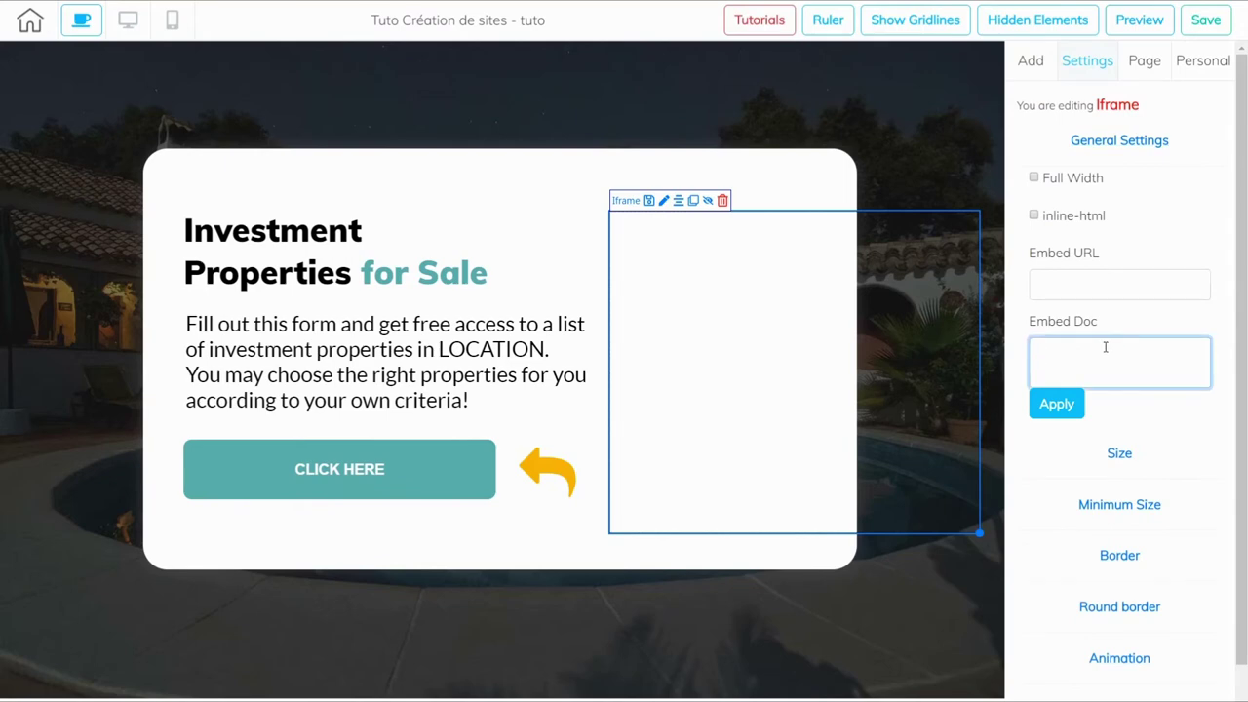
pyautogui.hotkey('ctrl', 'v')
pyautogui.scroll(-2, 1096, 375)
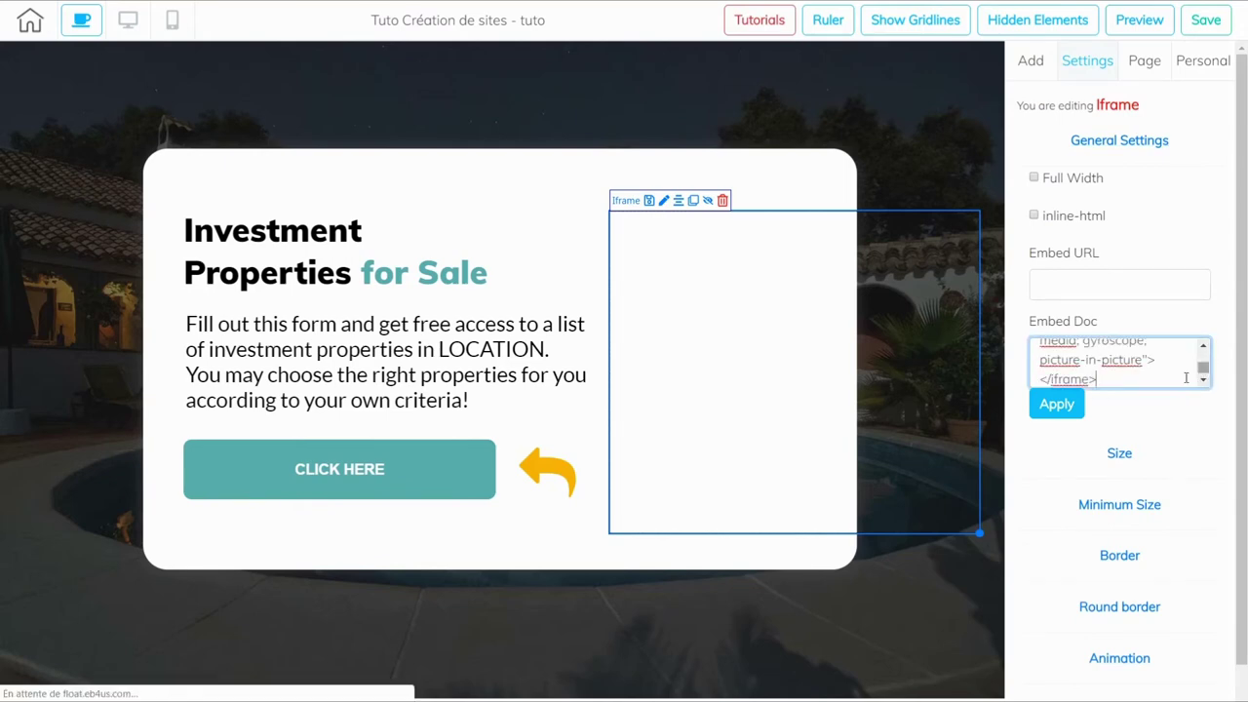
pyautogui.click(1057, 403)
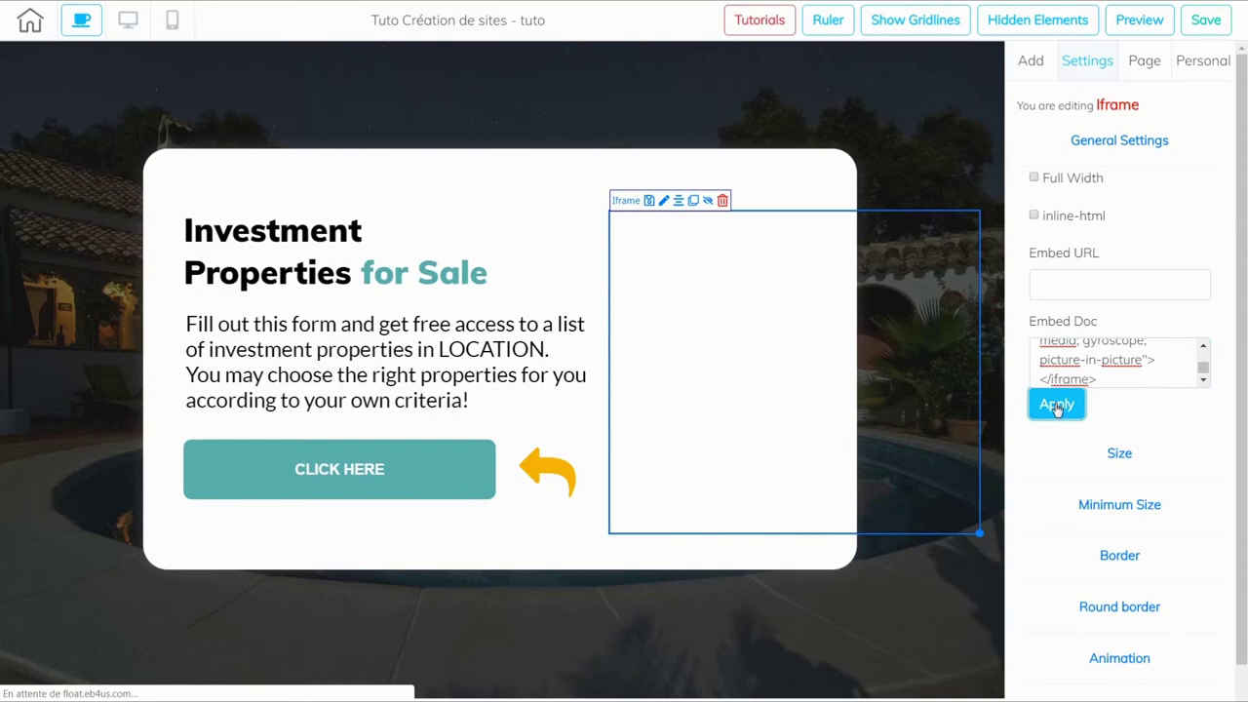
# - Save the page and publish the site, and reopen the tuto page for editing from the site's page list
pyautogui.click(1212, 22)
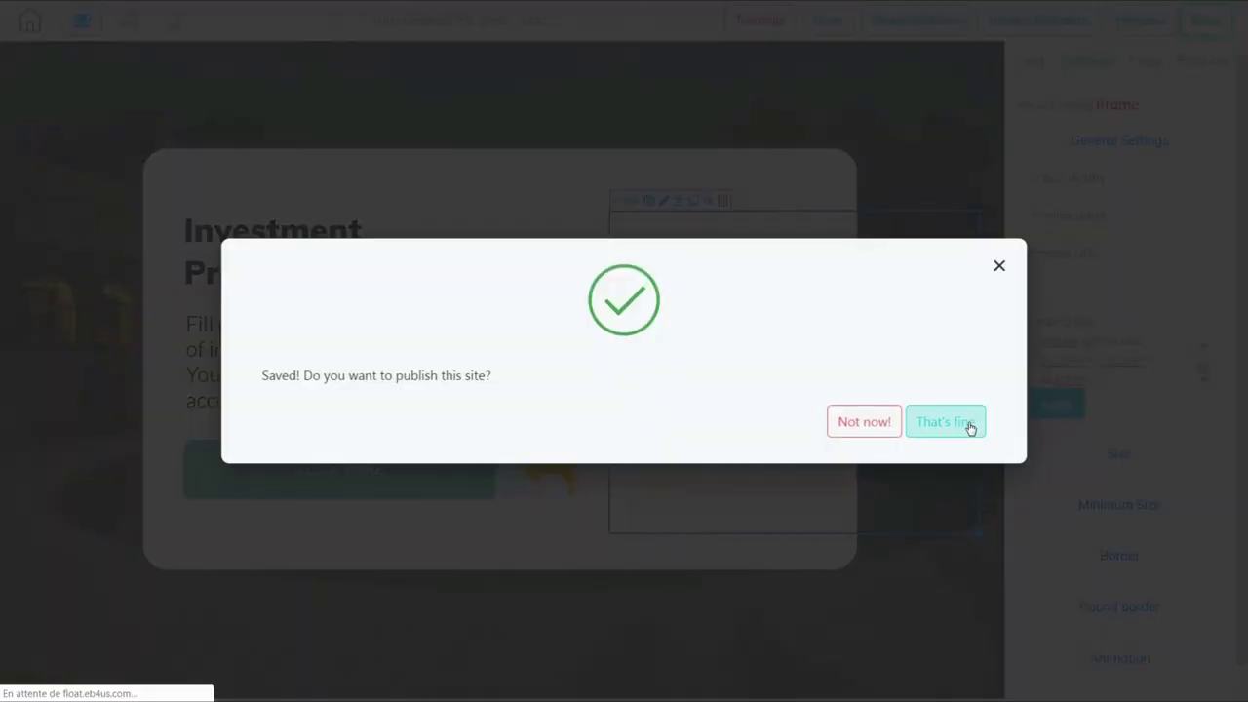
pyautogui.click(944, 422)
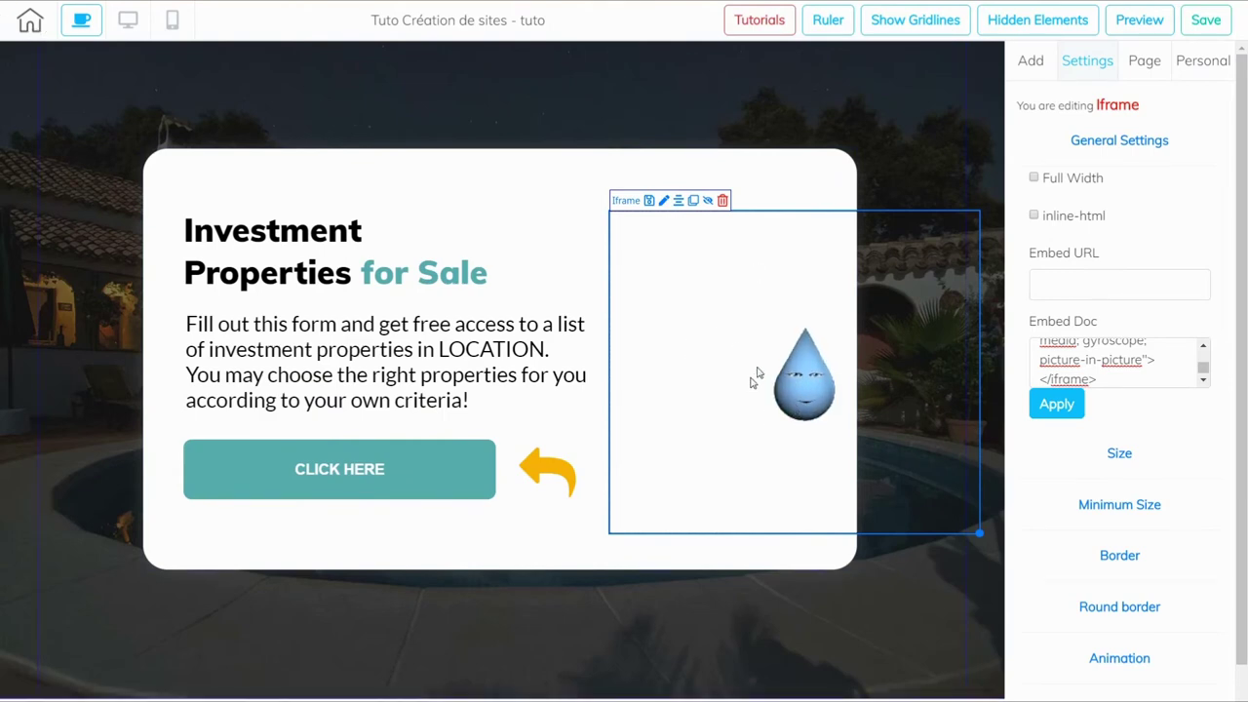
pyautogui.click(33, 26)
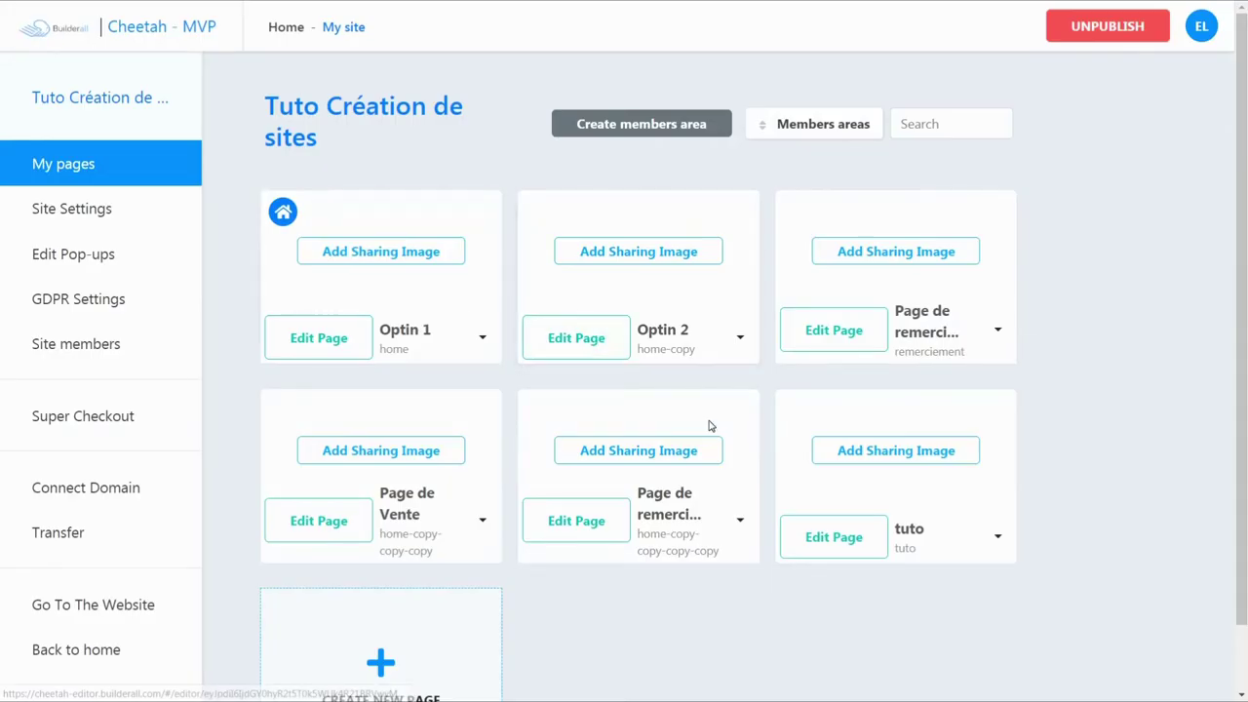
pyautogui.click(833, 545)
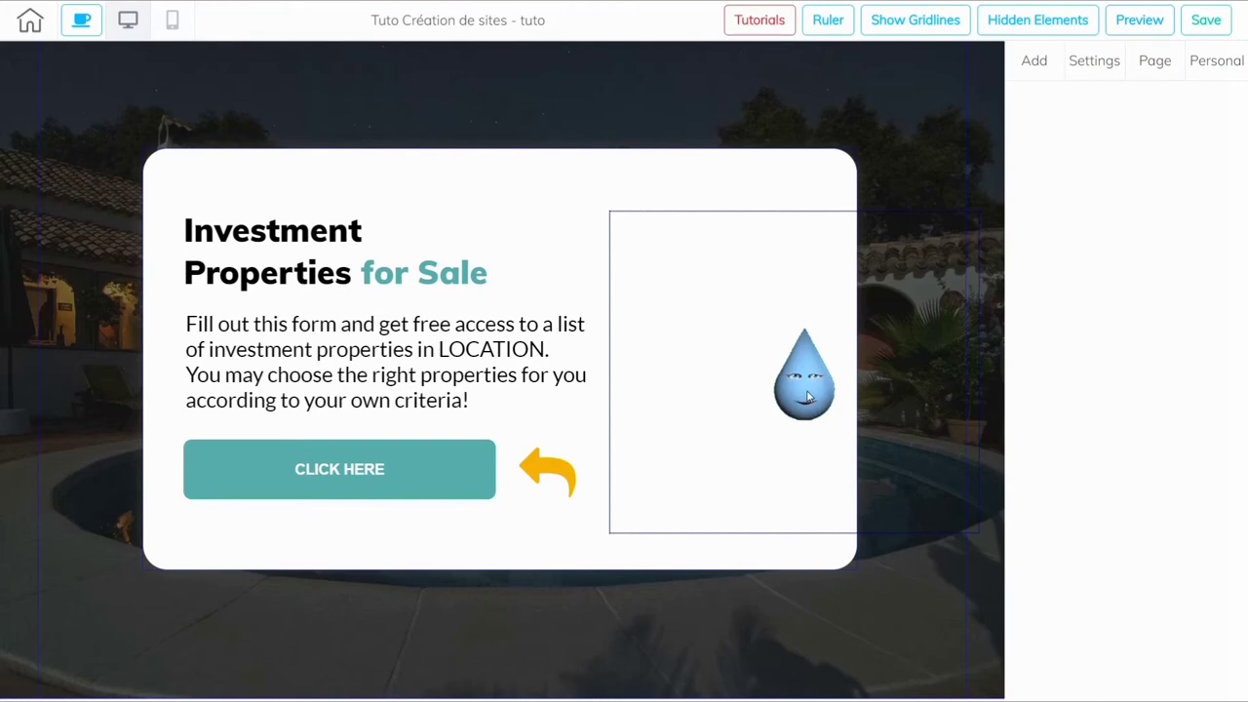
# - Align the iframe's right edge with the white box and add a Paragraph text element beneath it
pyautogui.moveTo(684, 388); pyautogui.dragTo(672, 419)
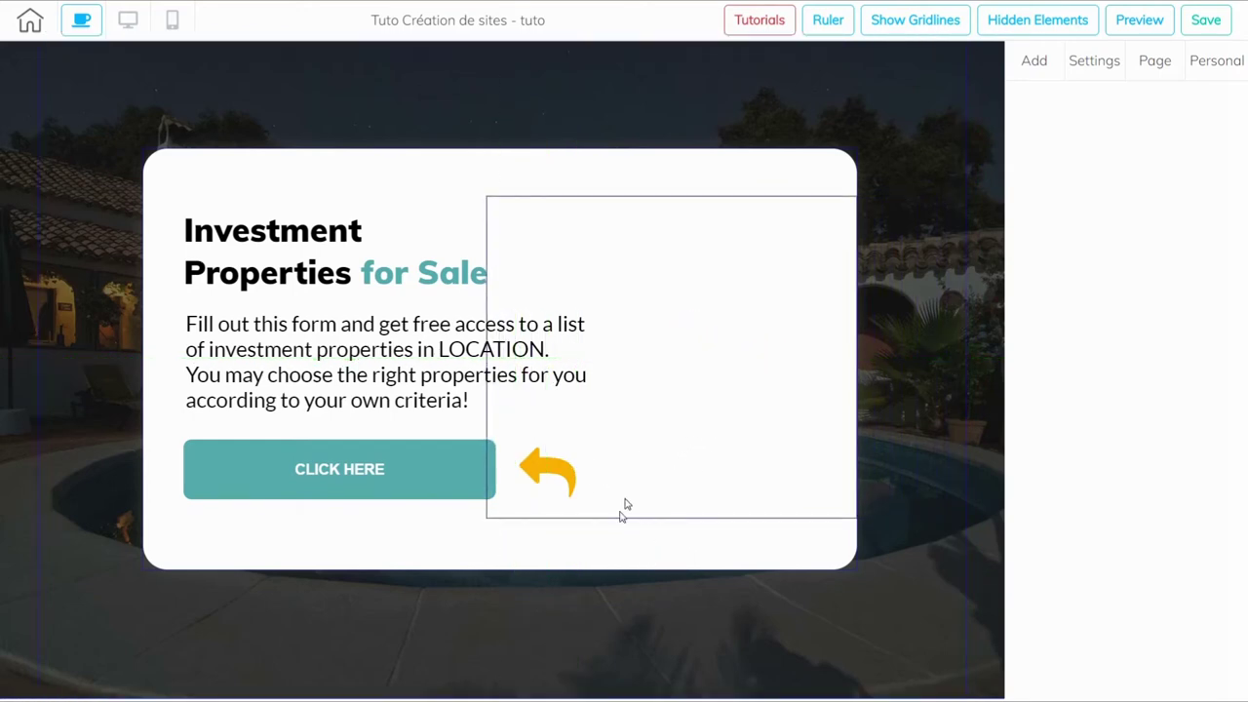
pyautogui.click(1035, 60)
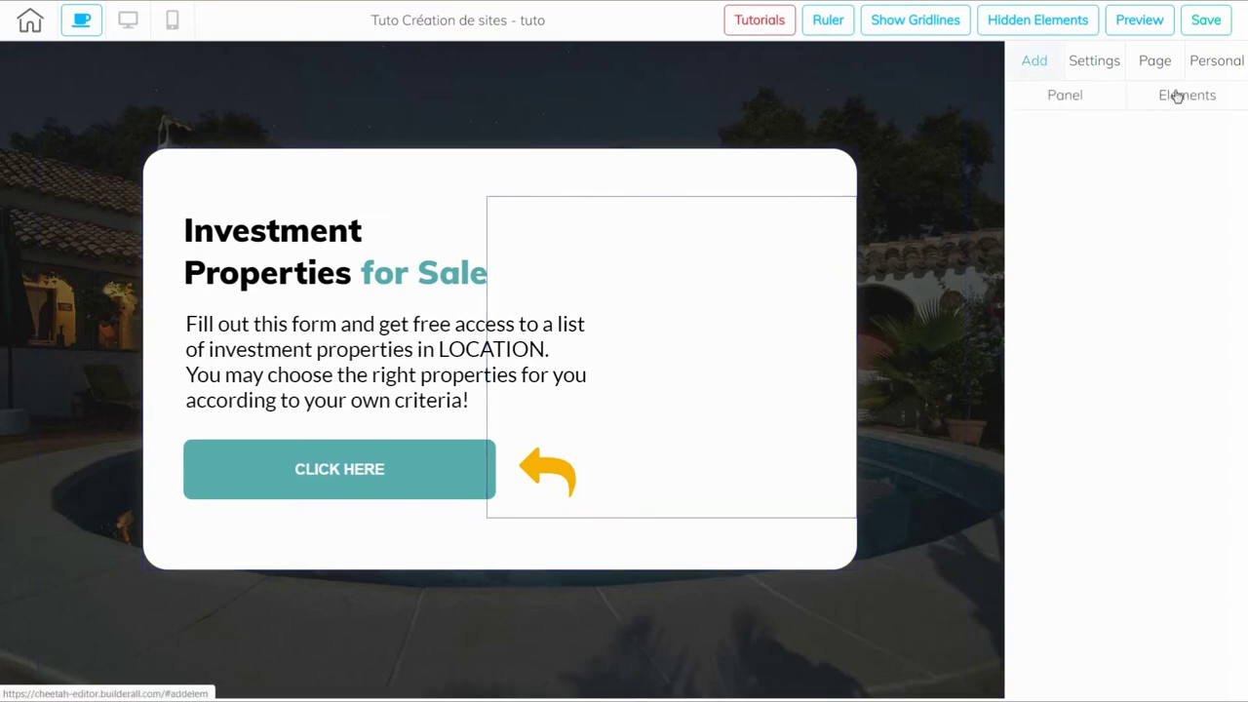
pyautogui.click(1175, 100)
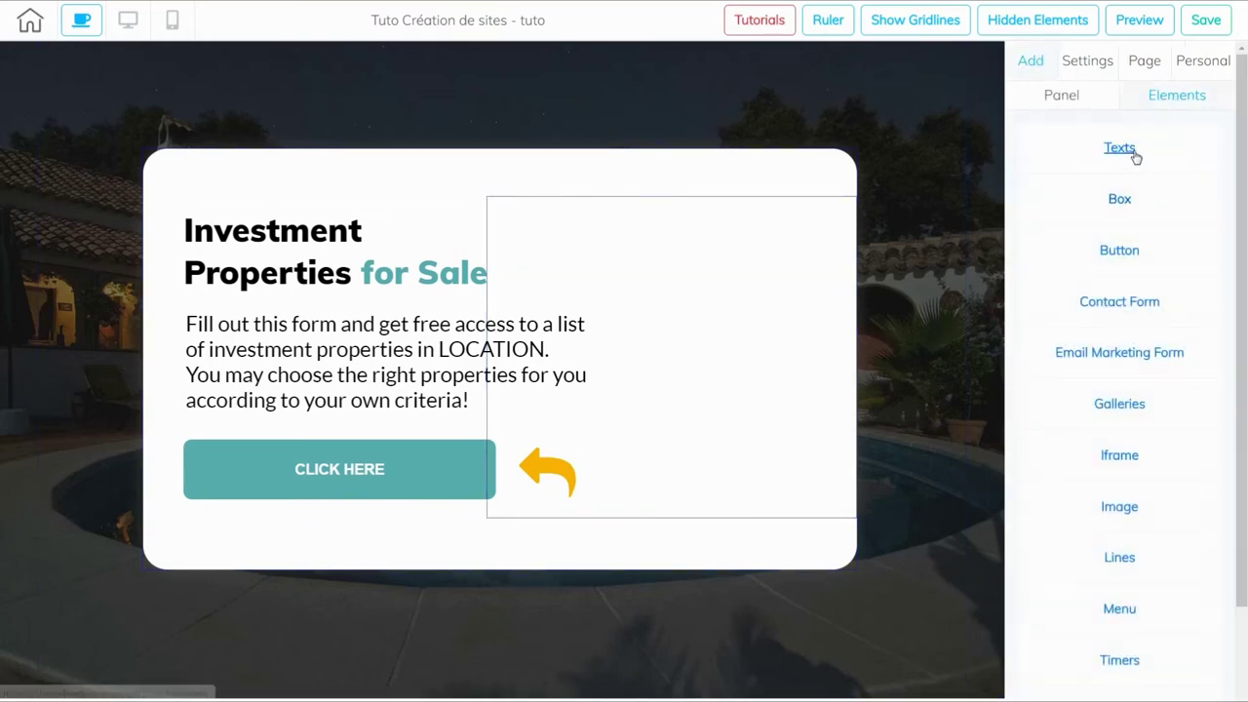
pyautogui.click(1121, 154)
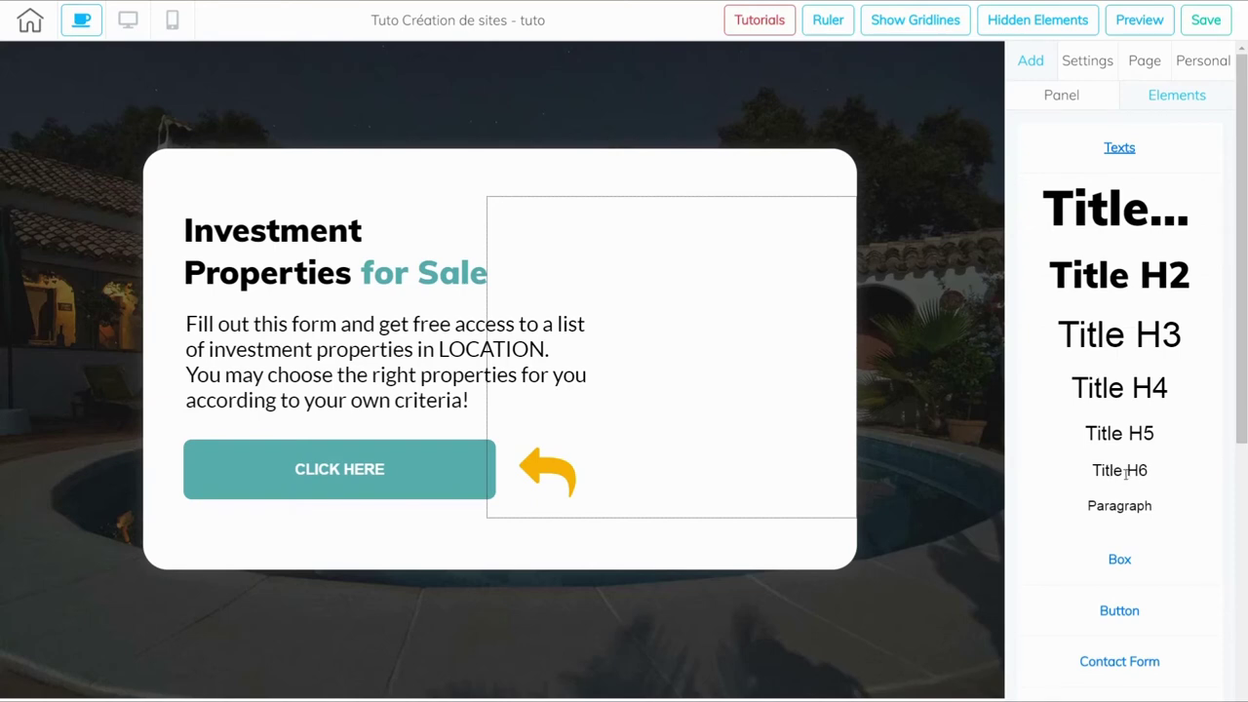
pyautogui.moveTo(1146, 510); pyautogui.dragTo(498, 536)
pyautogui.click(631, 542)
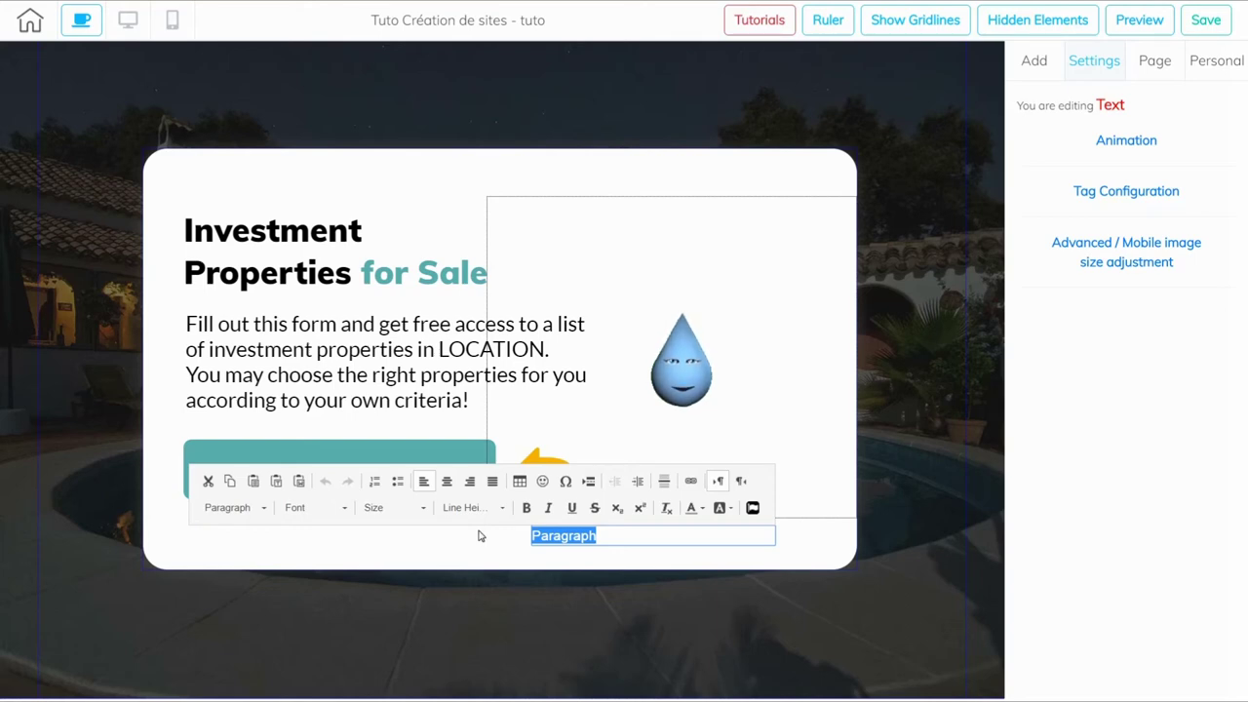
# - Replace the paragraph with the centred text "Cliquez pour entendre le son" and shift it right to sit beneath the video
pyautogui.write('Cliquez pour entendre le son')
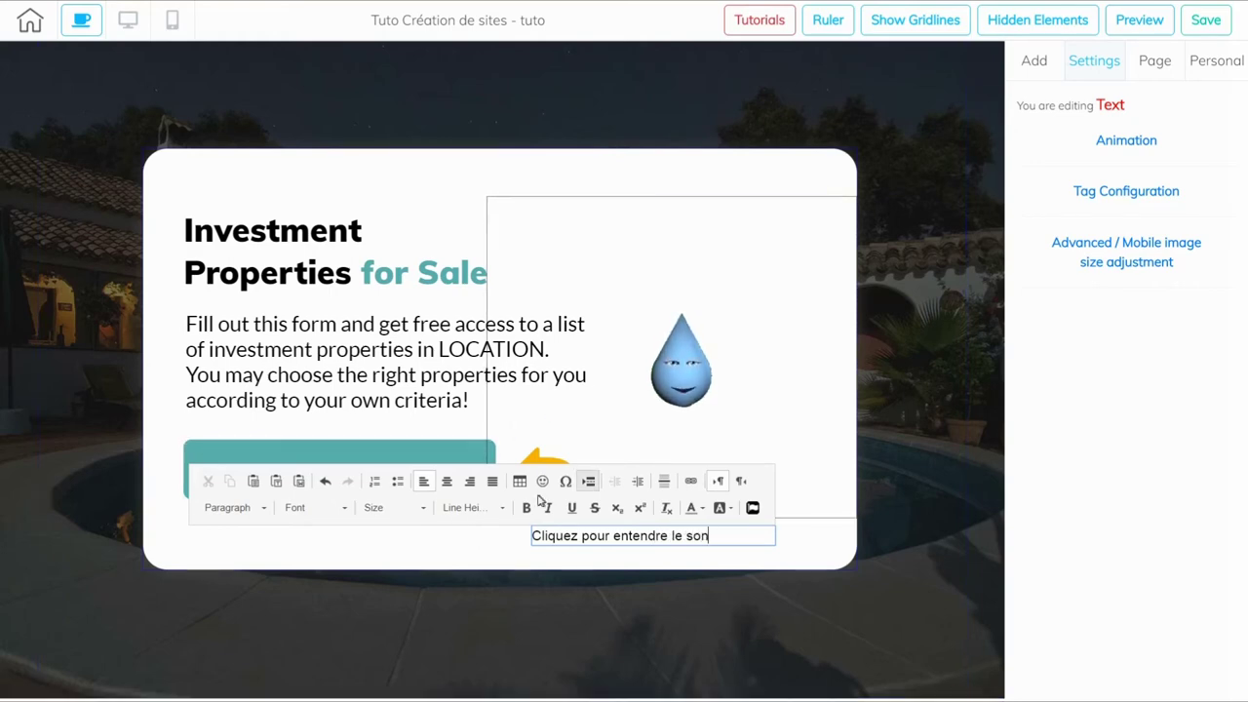
pyautogui.click(446, 484)
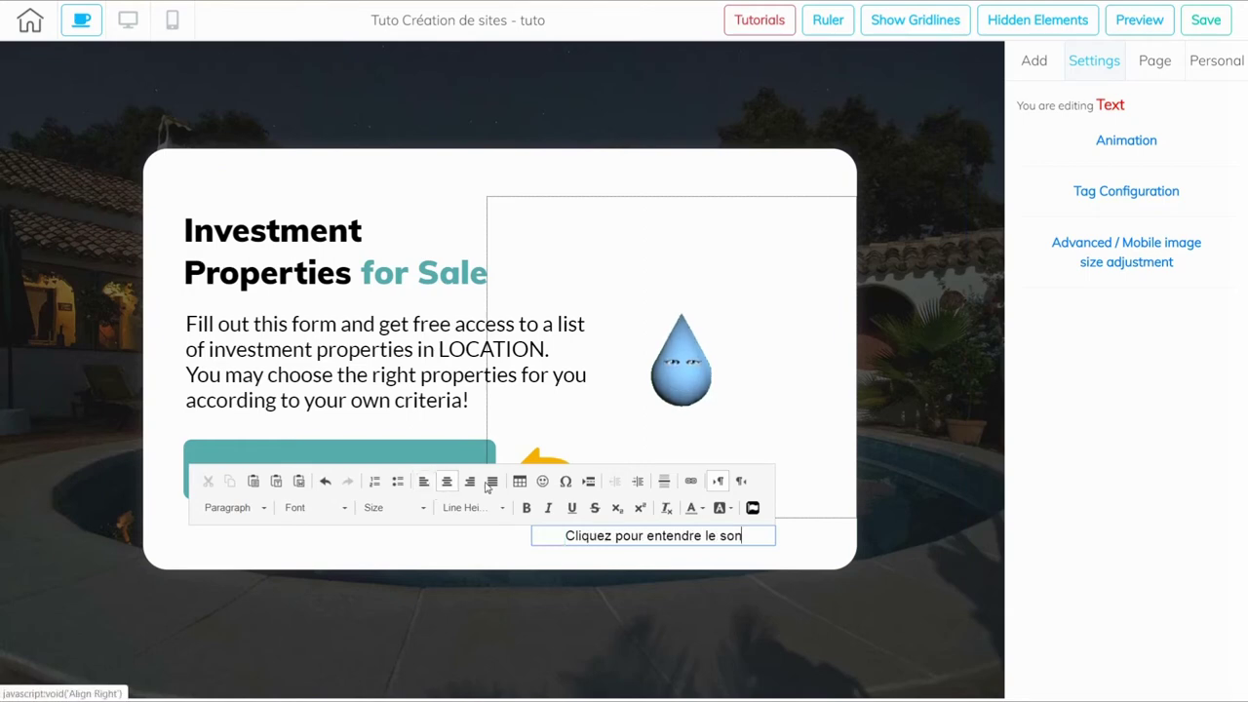
pyautogui.click(641, 565)
pyautogui.moveTo(724, 551); pyautogui.dragTo(751, 547)
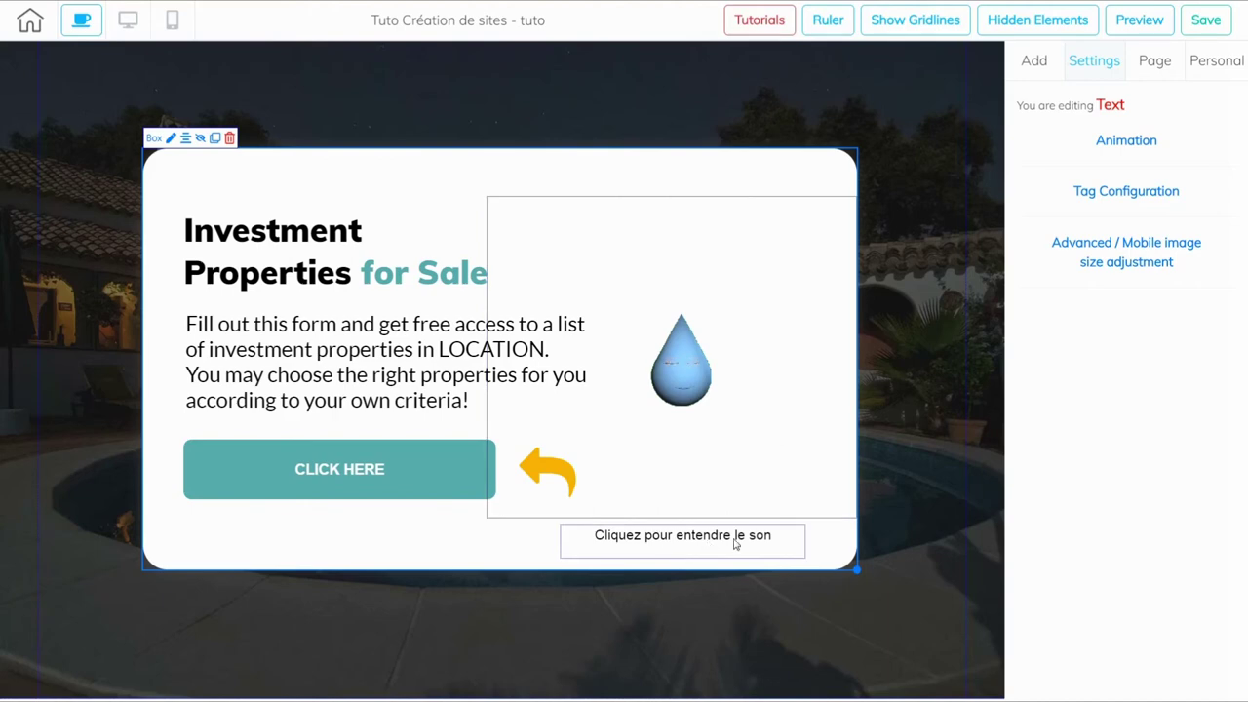
# - Make the whole sentence "Cliquez pour entendre le son" bold
pyautogui.click(778, 535)
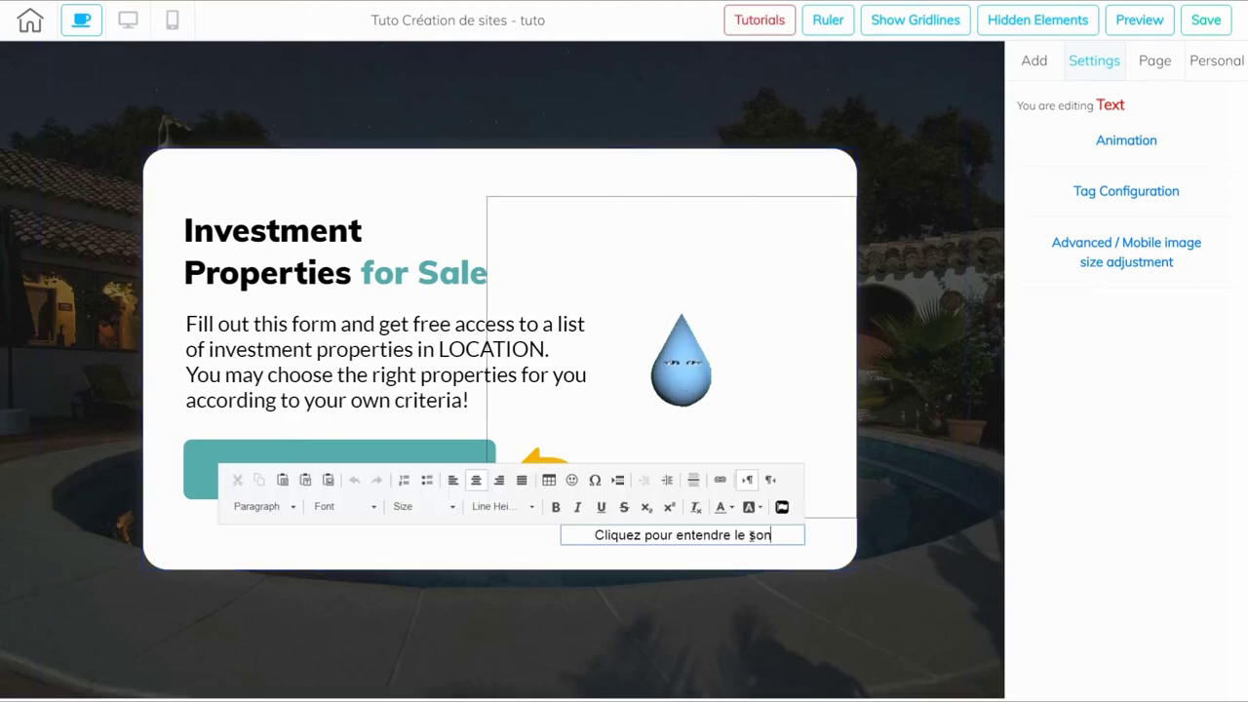
pyautogui.moveTo(770, 535); pyautogui.dragTo(532, 543)
pyautogui.click(556, 507)
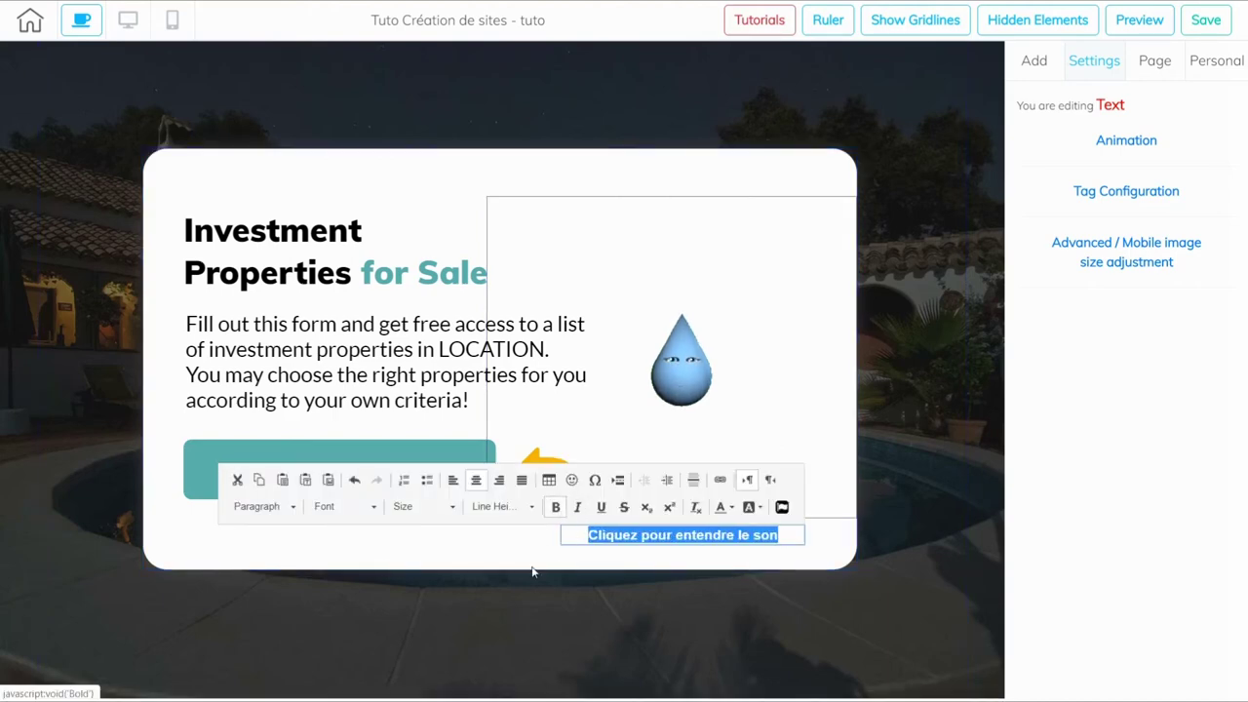
# - Format the caption "Cliquez pour entendre le son" with the Heading 6 paragraph style and finish editing the text
pyautogui.click(297, 511)
pyautogui.moveTo(342, 550); pyautogui.dragTo(346, 499)
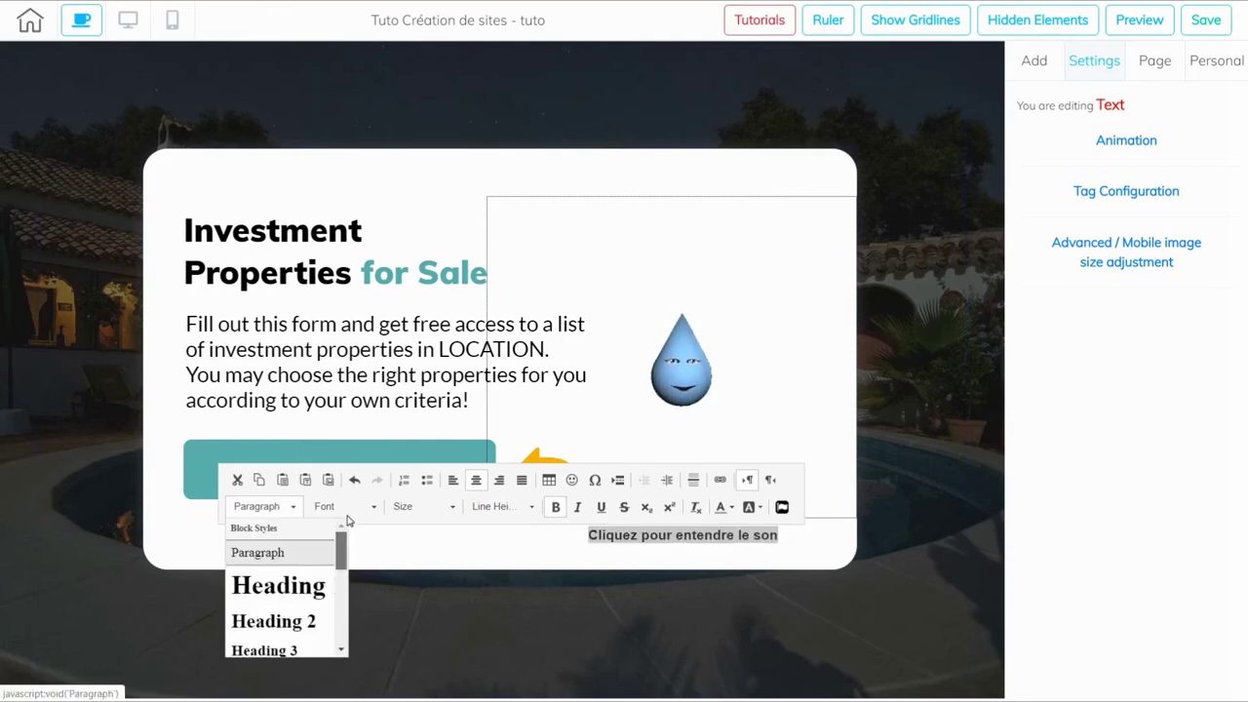
pyautogui.moveTo(343, 541); pyautogui.dragTo(340, 580)
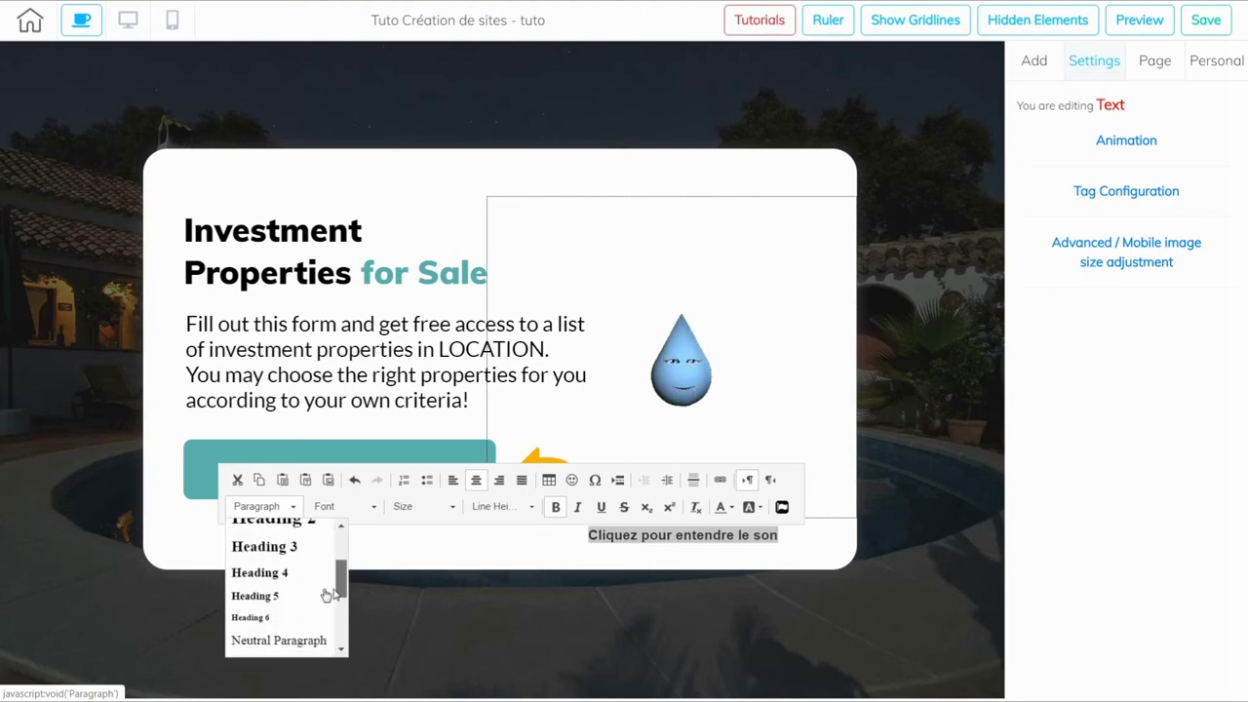
pyautogui.click(293, 582)
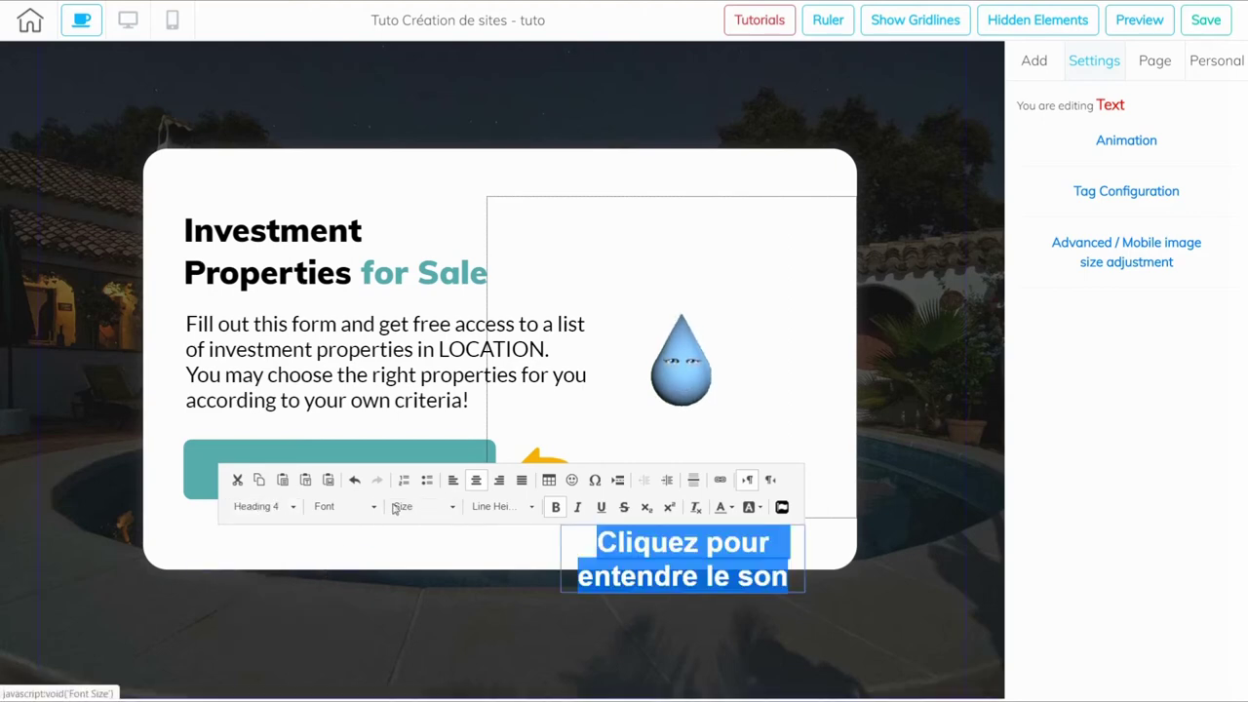
pyautogui.click(296, 509)
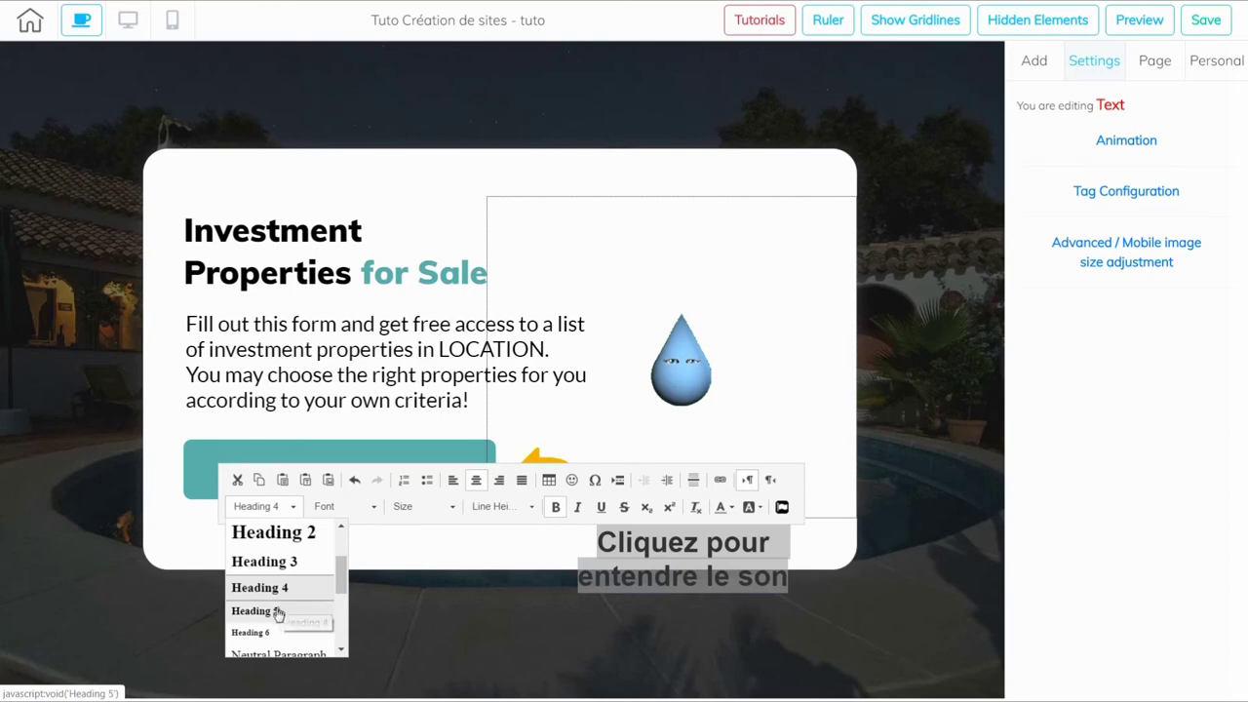
pyautogui.click(271, 636)
pyautogui.click(491, 551)
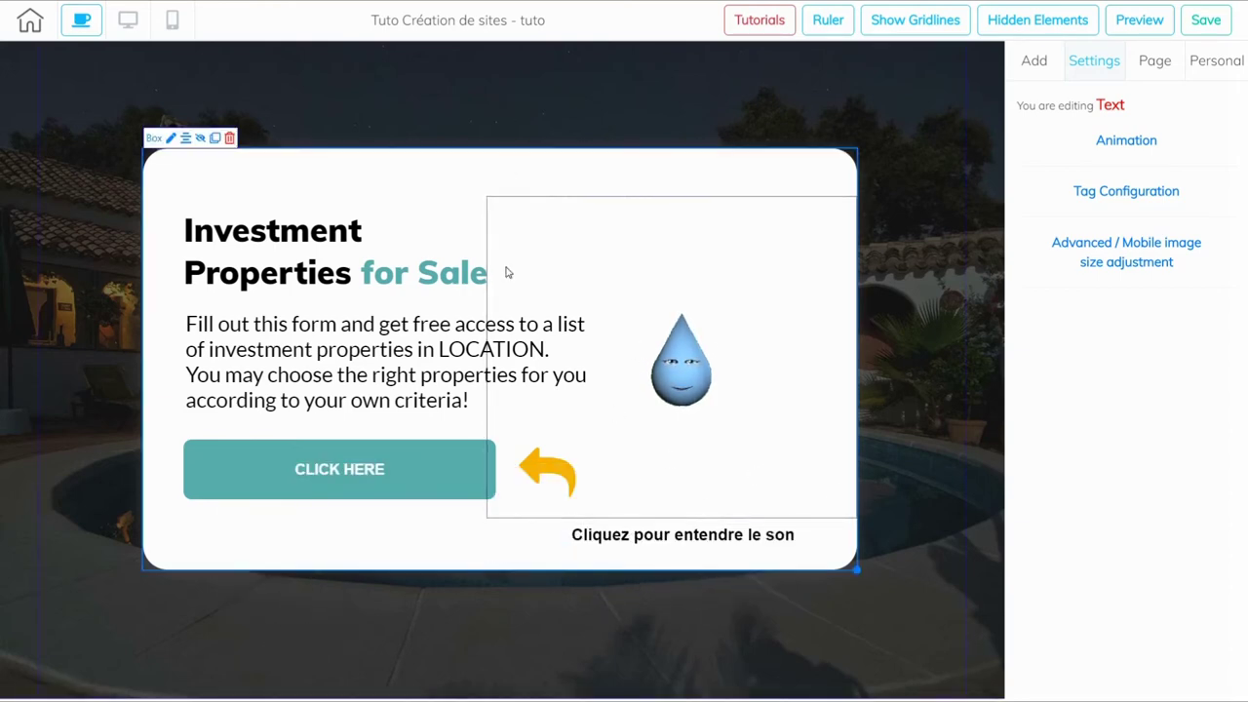
# - Save the page, publish the site and return to the site's page list
pyautogui.click(1204, 22)
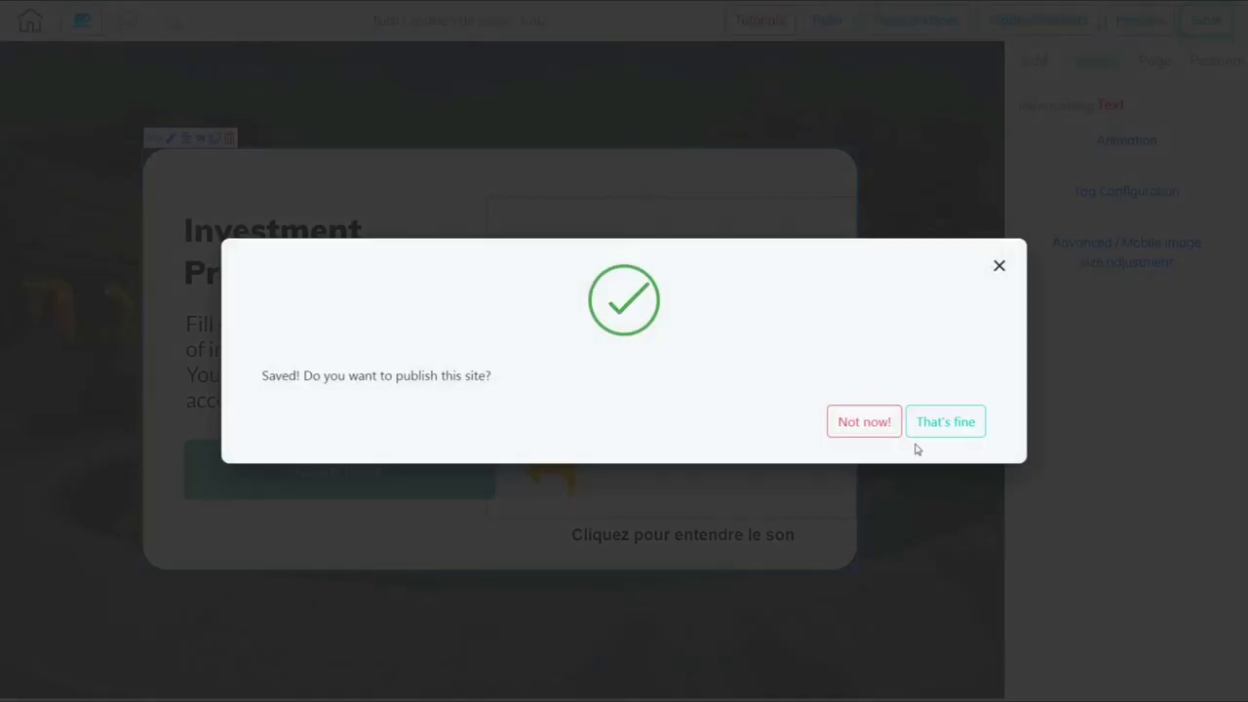
pyautogui.click(948, 425)
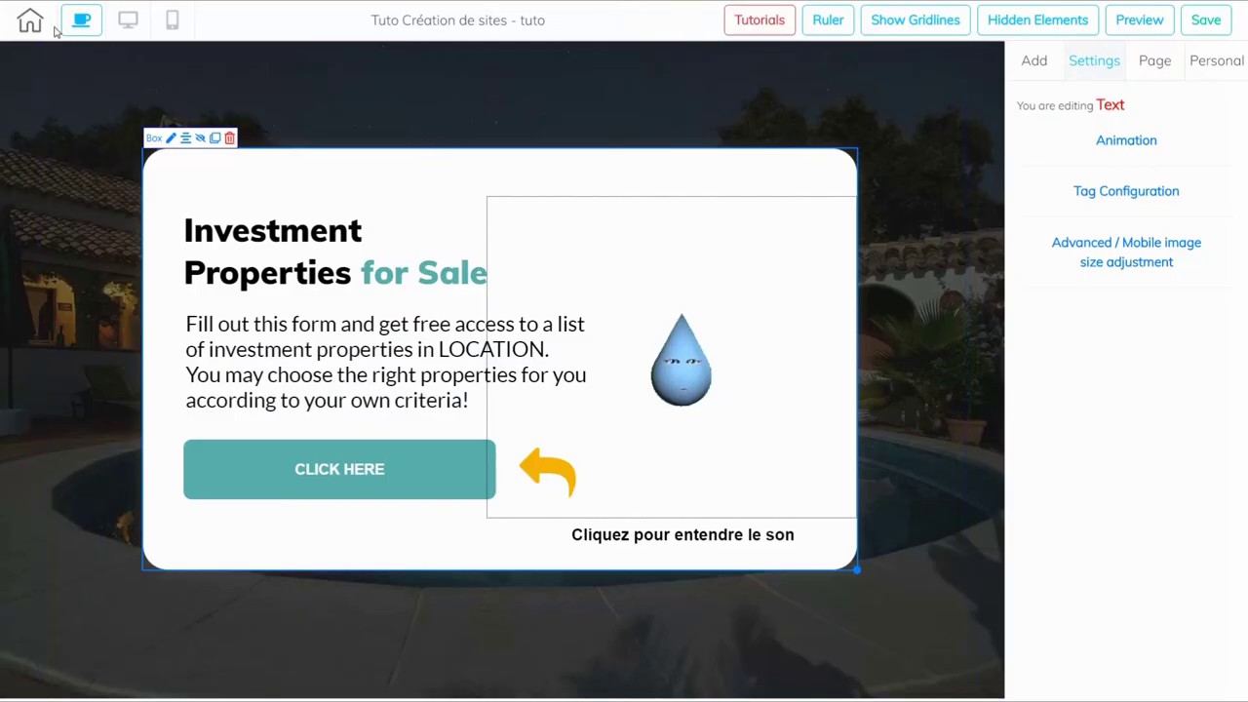
pyautogui.click(24, 23)
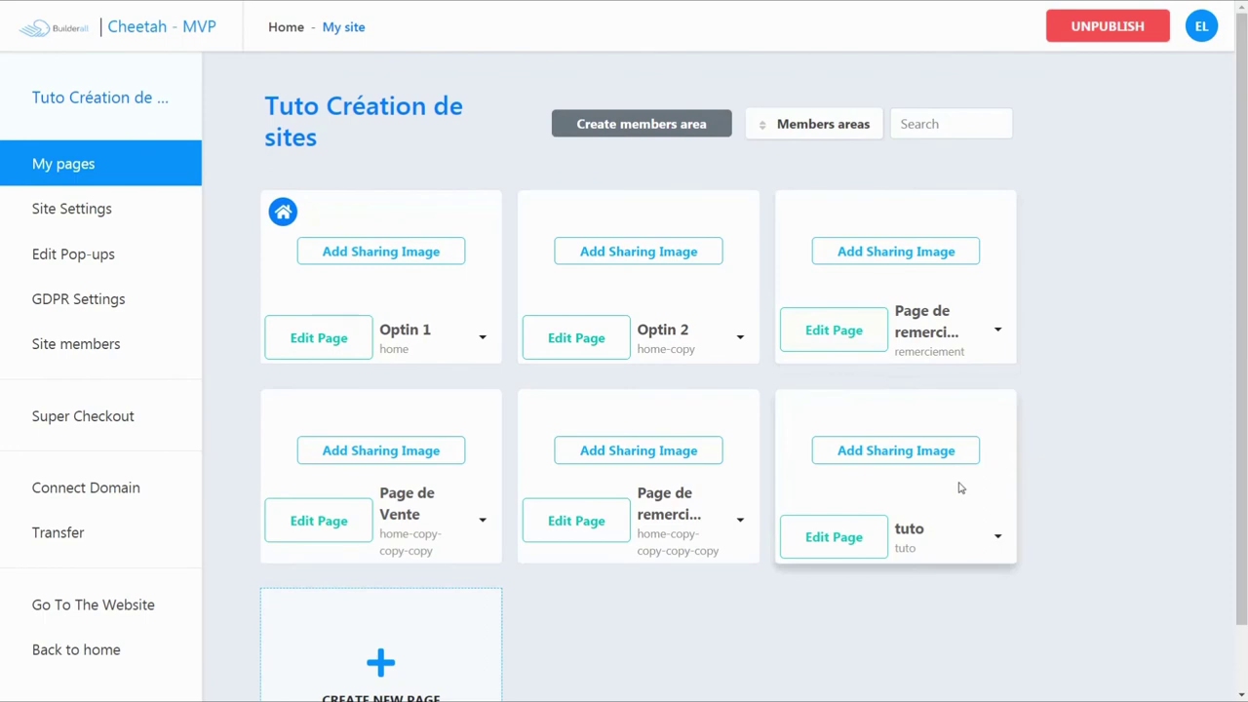
# - Check the Tuto Création de sites entry and its options in the list of sites, and reopen its pages
pyautogui.click(144, 35)
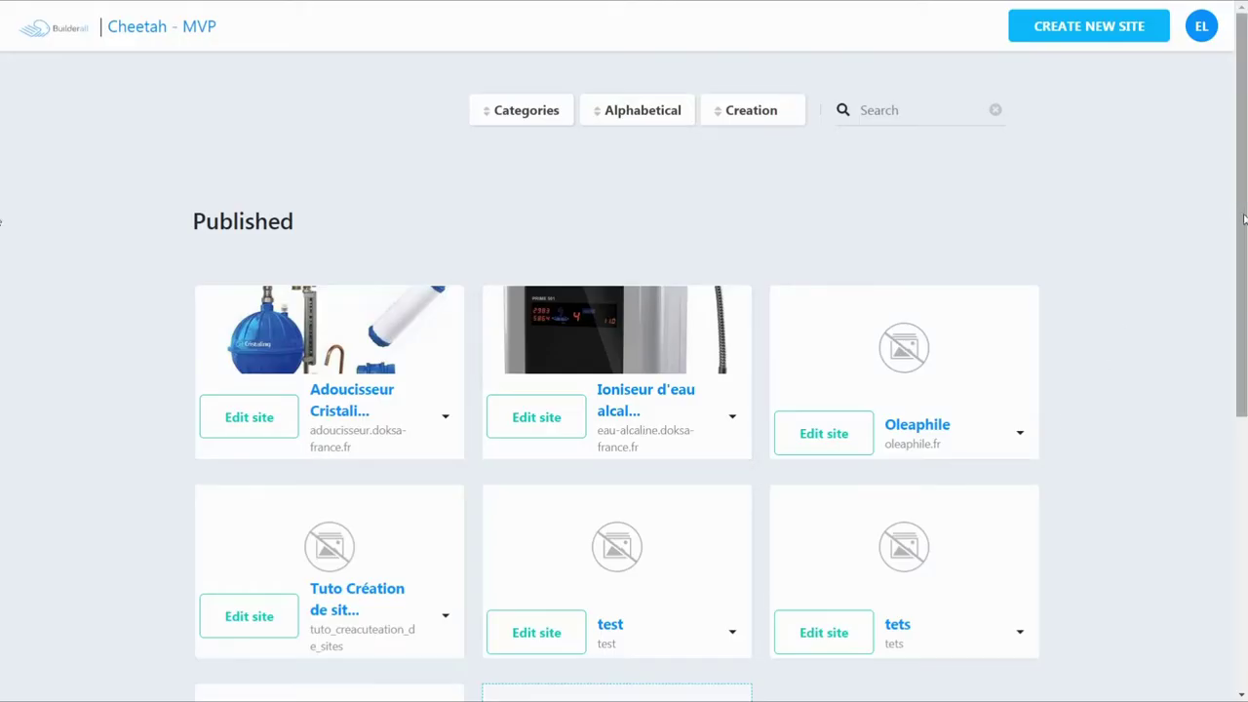
pyautogui.moveTo(1242, 213); pyautogui.dragTo(1238, 508)
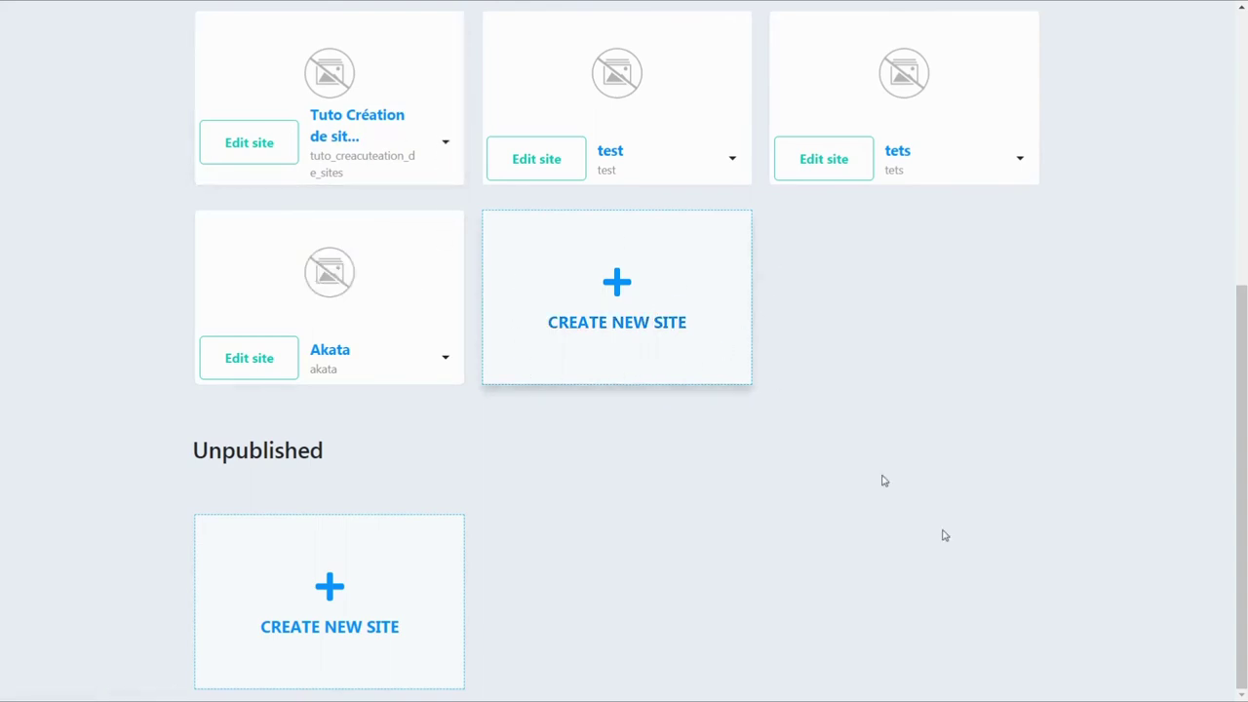
pyautogui.click(445, 142)
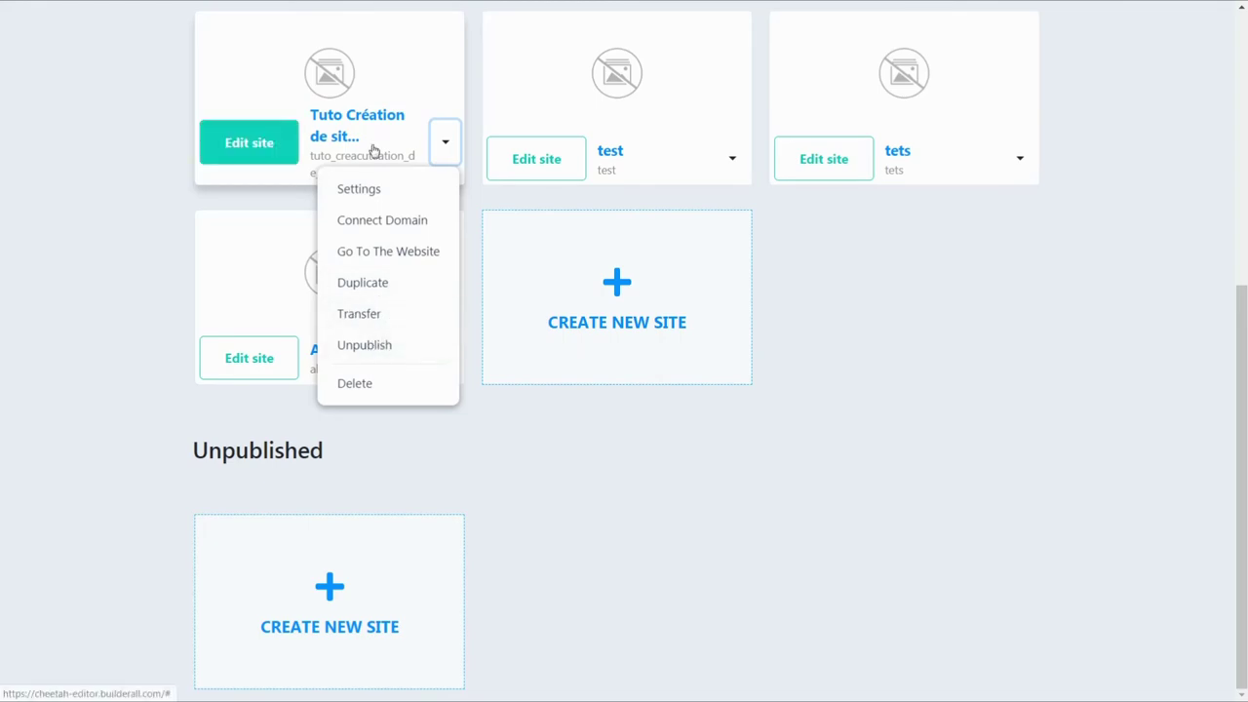
pyautogui.click(257, 145)
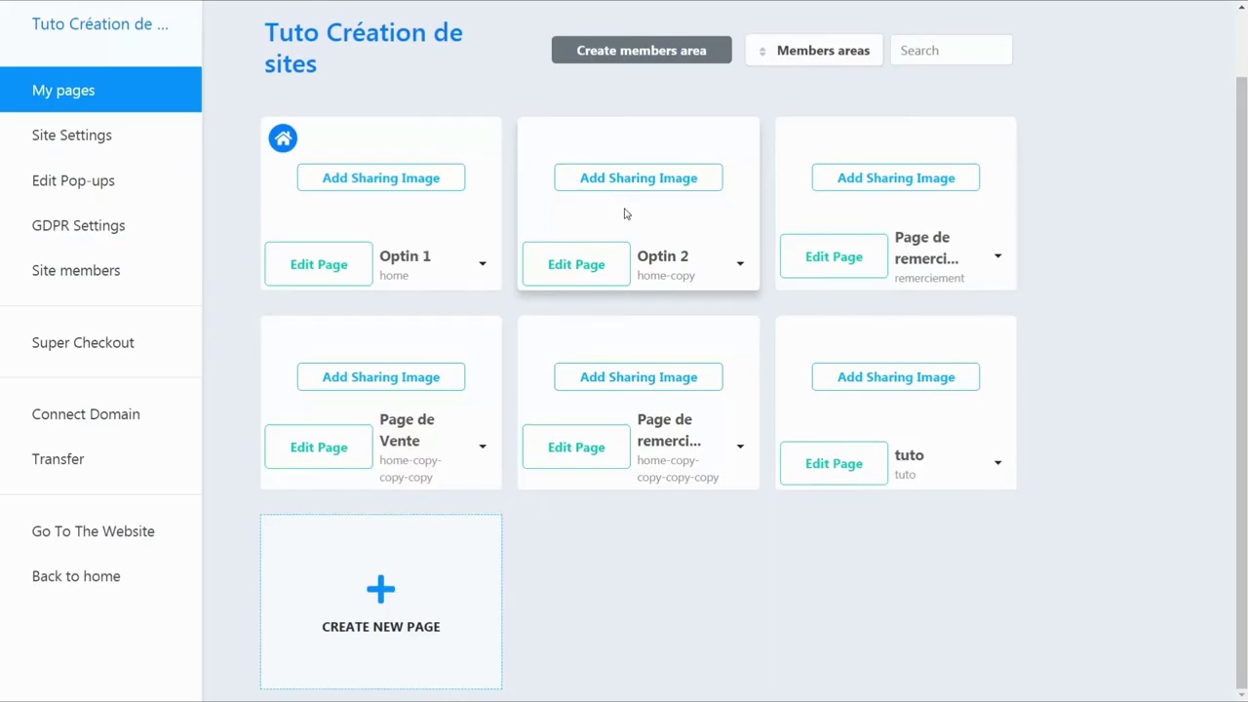
# - Make tuto the site's initial page by setting Initial to Yes in its page settings, and save them
pyautogui.click(1000, 465)
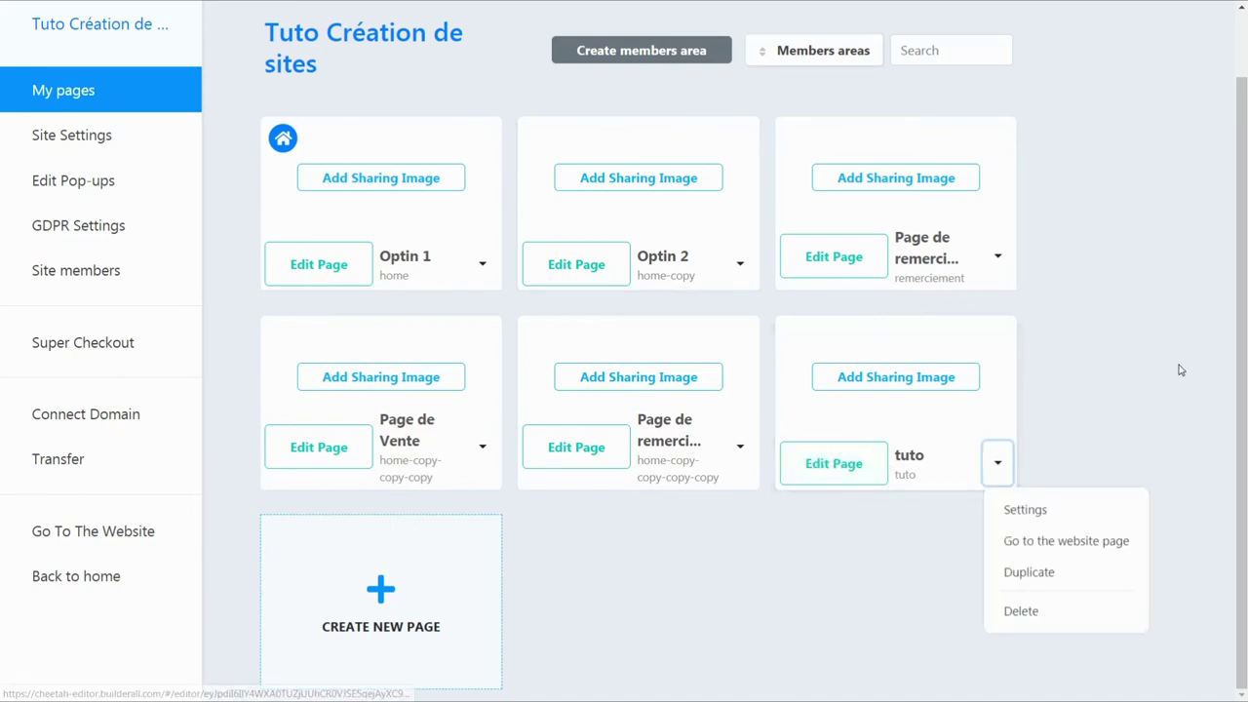
pyautogui.scroll(1, 1227, 381)
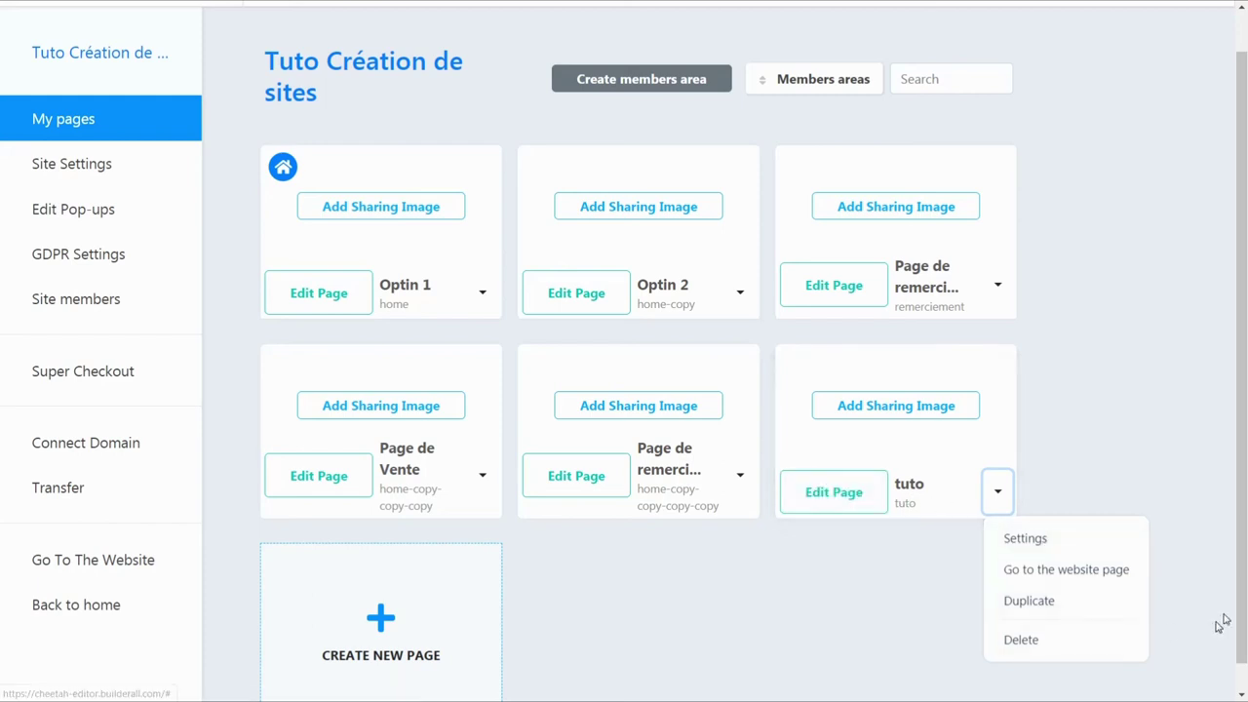
pyautogui.scroll(-1, 1242, 609)
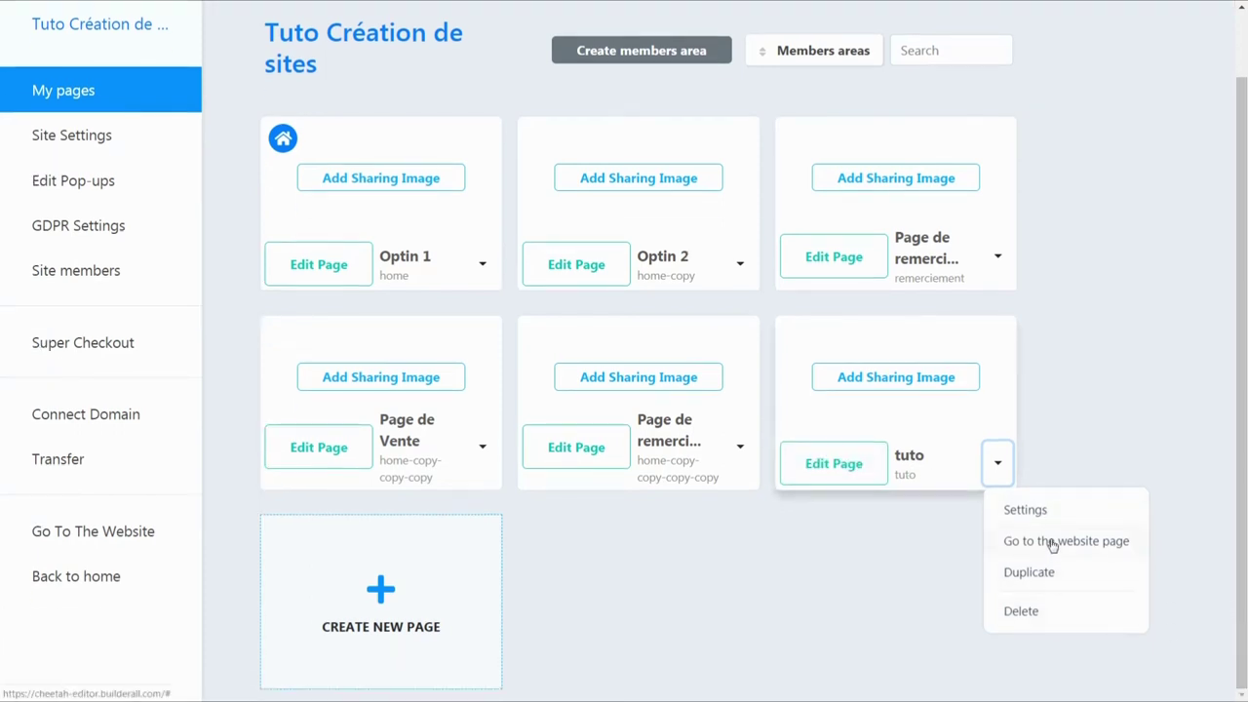
pyautogui.click(1023, 521)
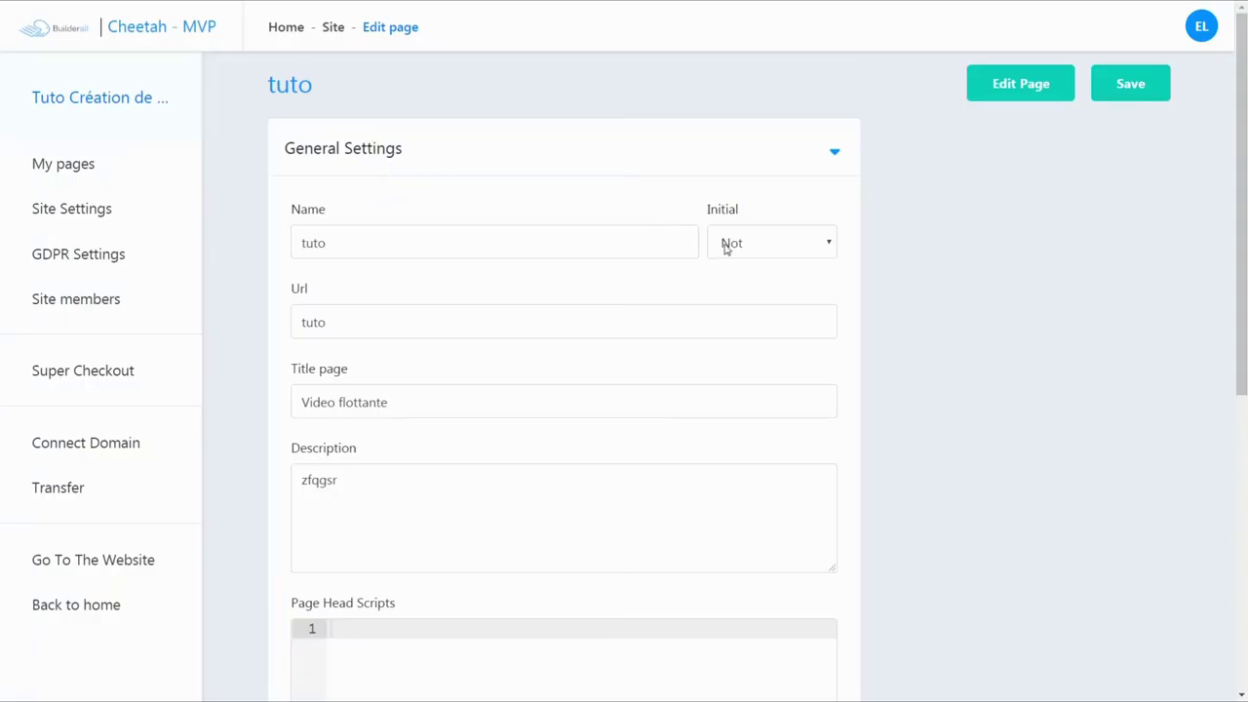
pyautogui.click(829, 246)
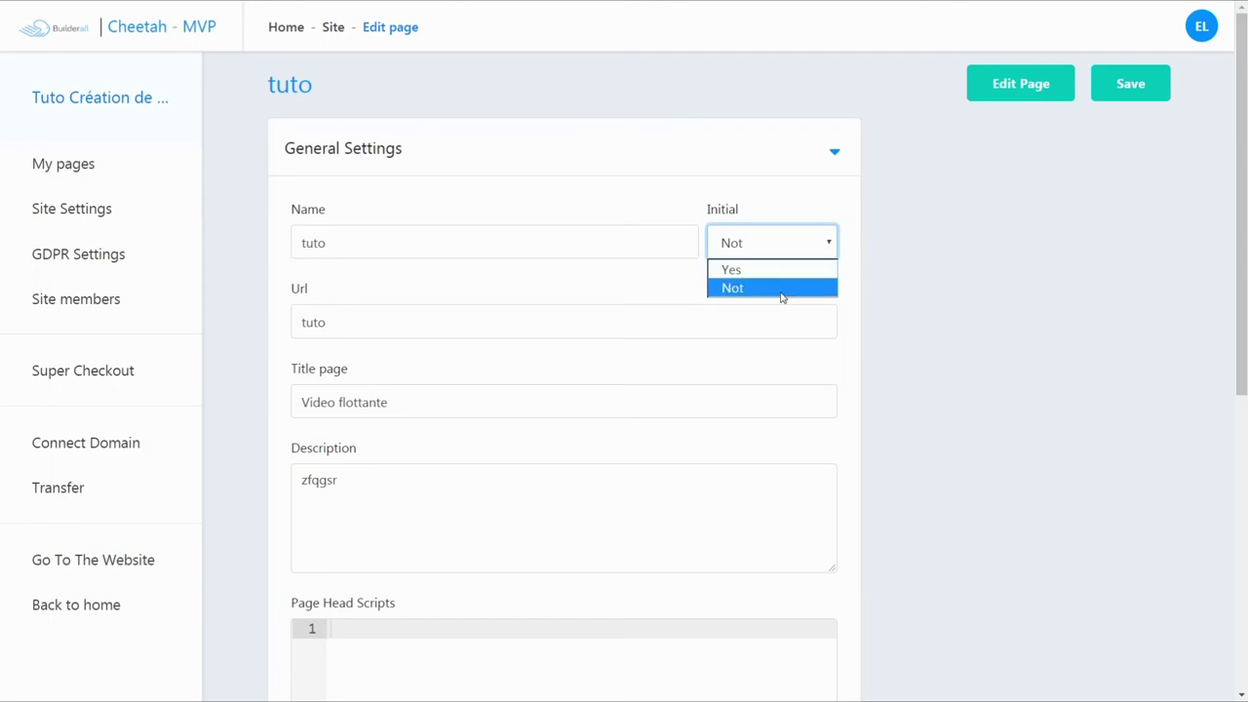
pyautogui.click(786, 271)
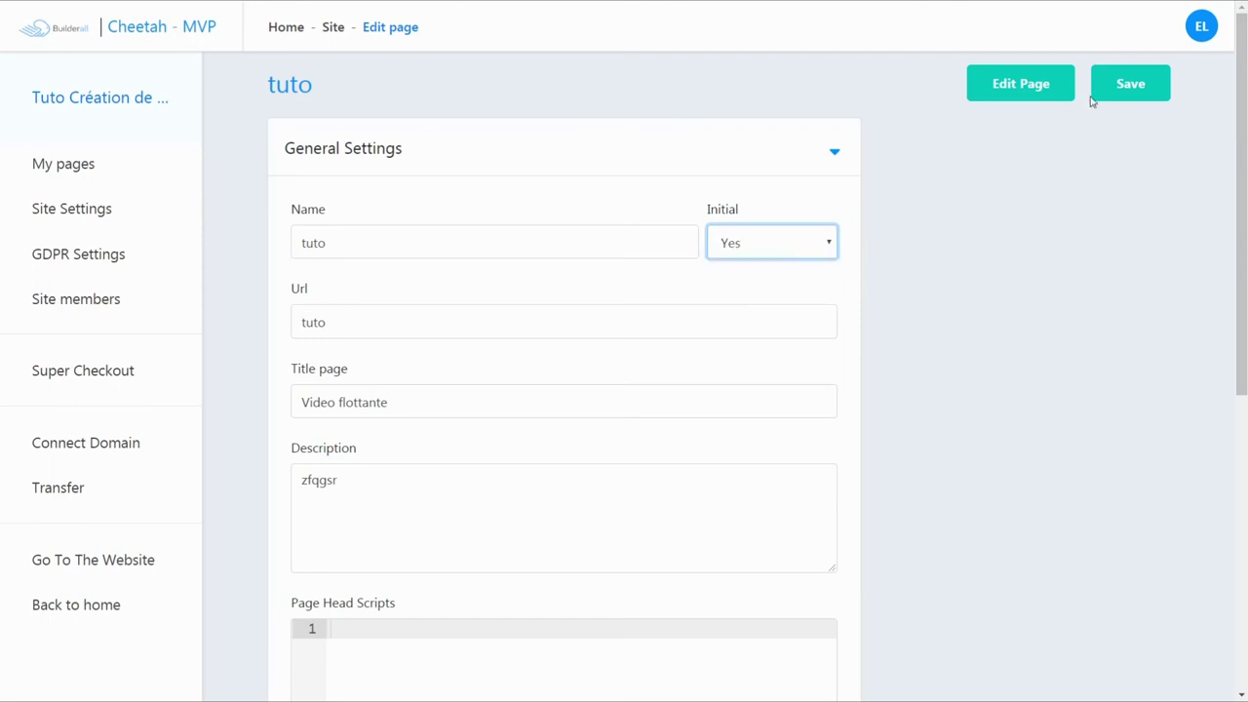
pyautogui.click(1121, 91)
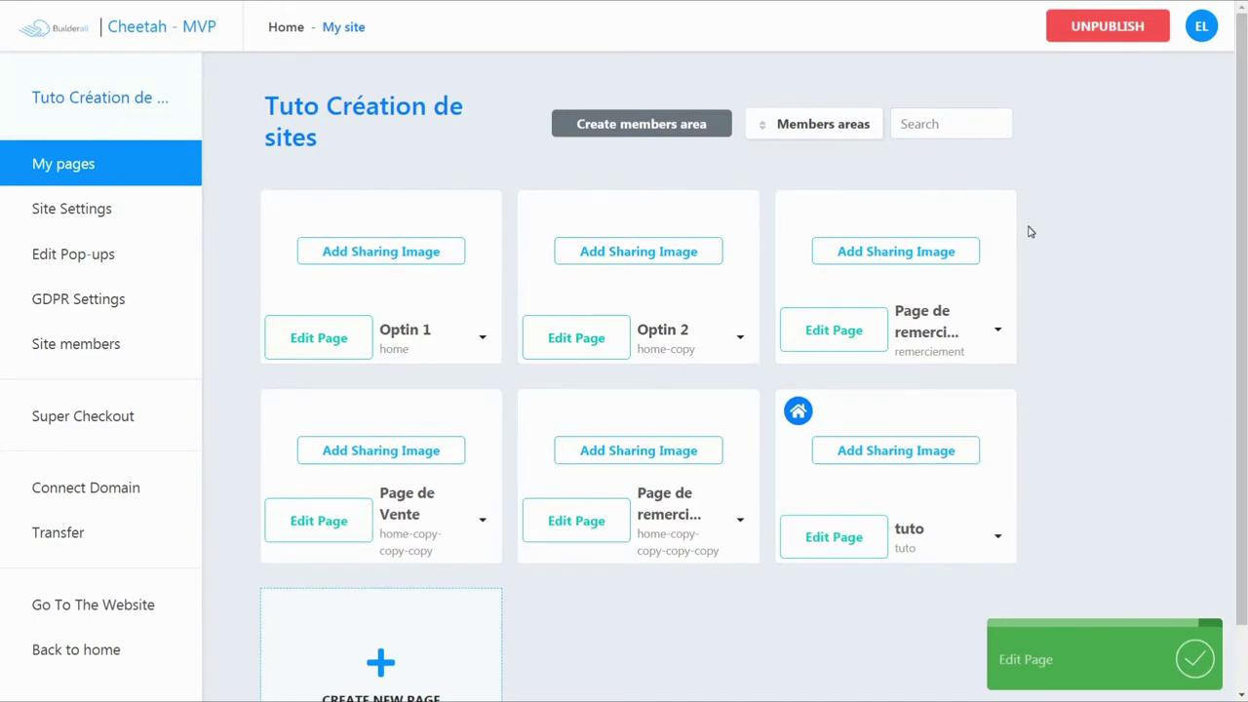
# - Unpublish the site and return to the list of sites to locate it under Unpublished
pyautogui.click(1105, 28)
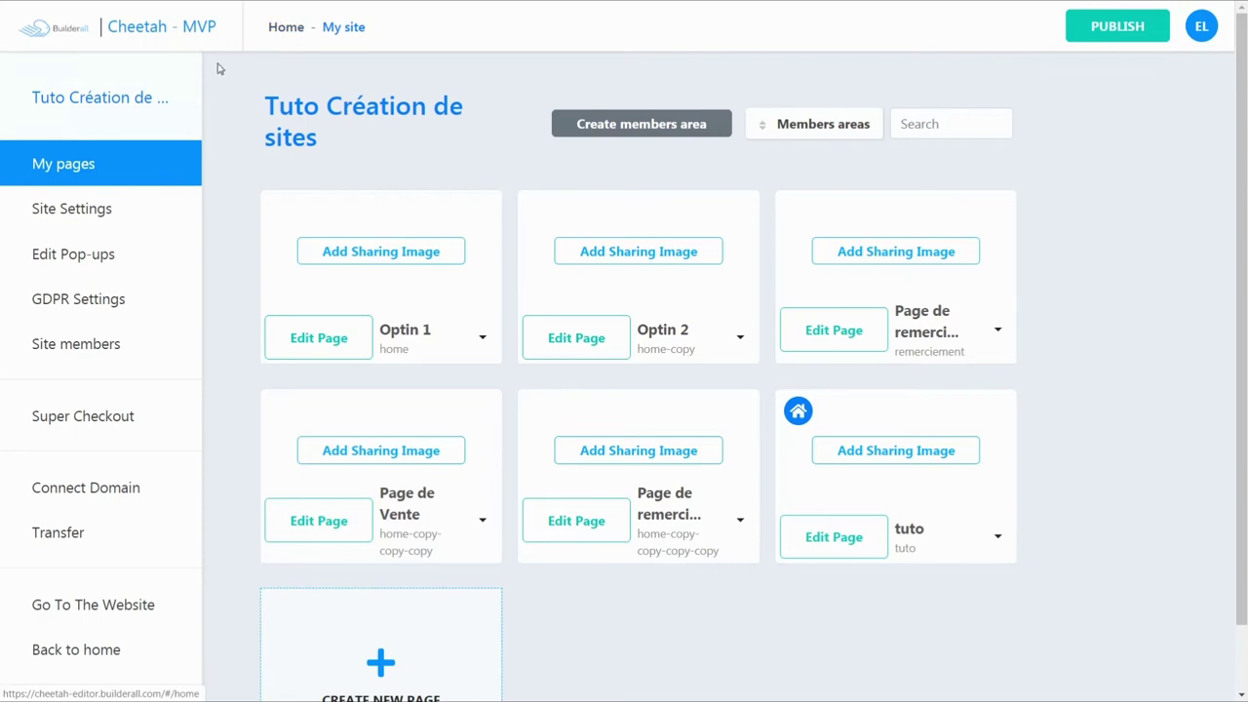
pyautogui.click(134, 35)
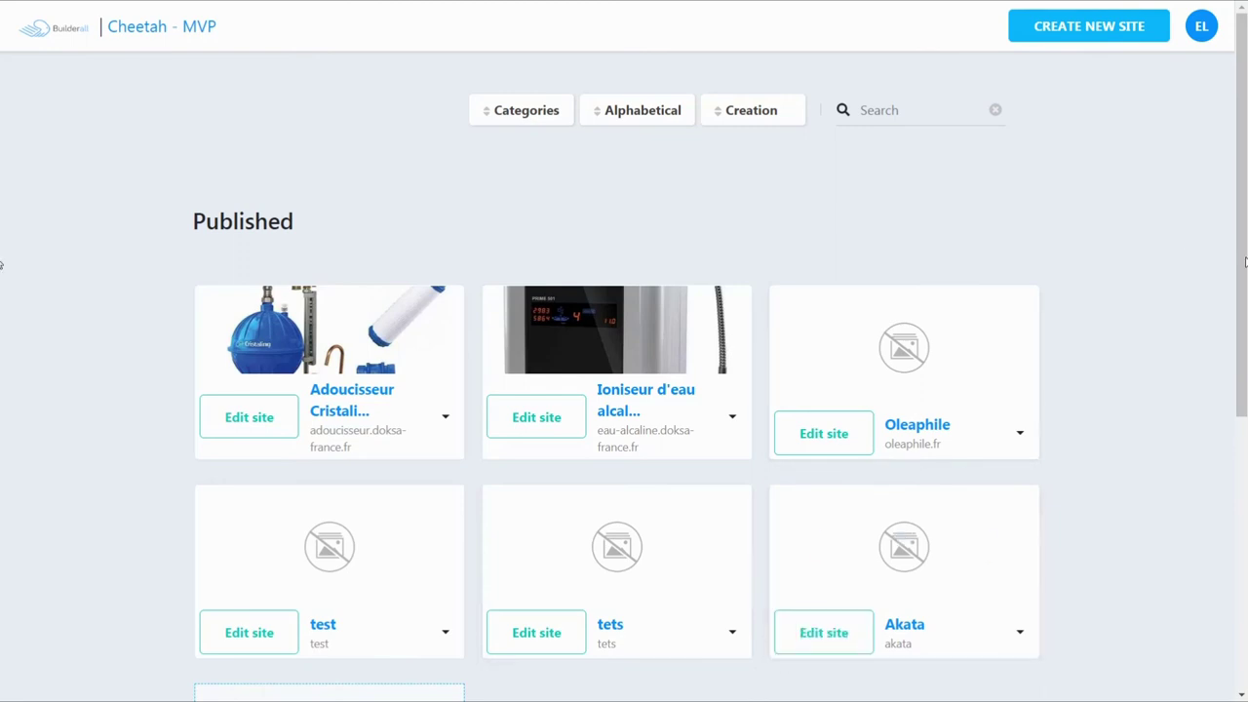
pyautogui.scroll(-3, 2, 390)
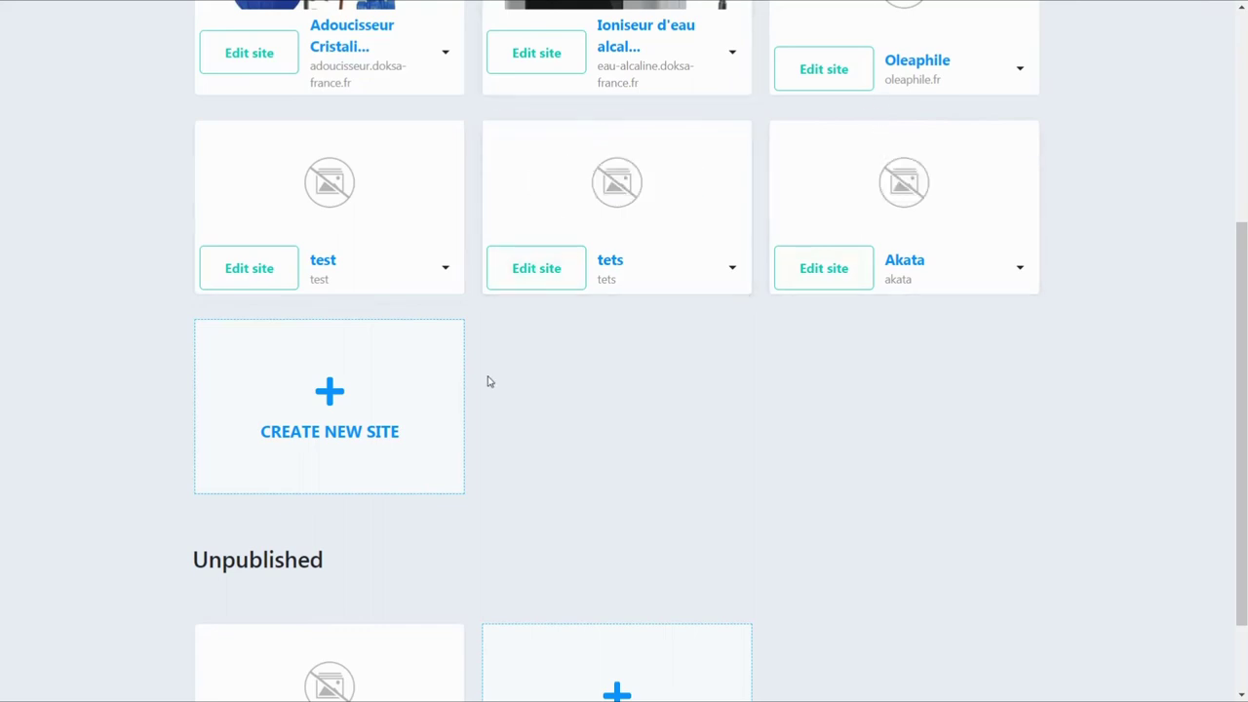
pyautogui.scroll(-1, 1238, 296)
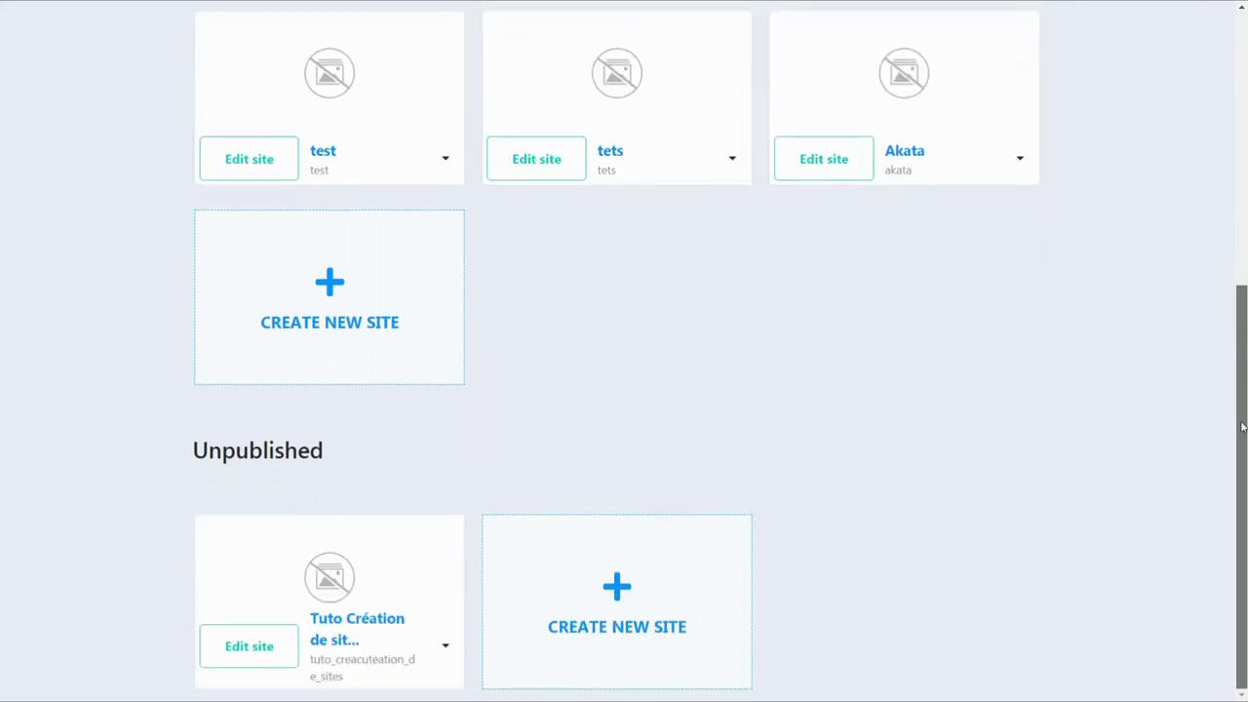
# - Duplicate the unpublished Tuto Création de sites site and delete the resulting copy
pyautogui.click(447, 647)
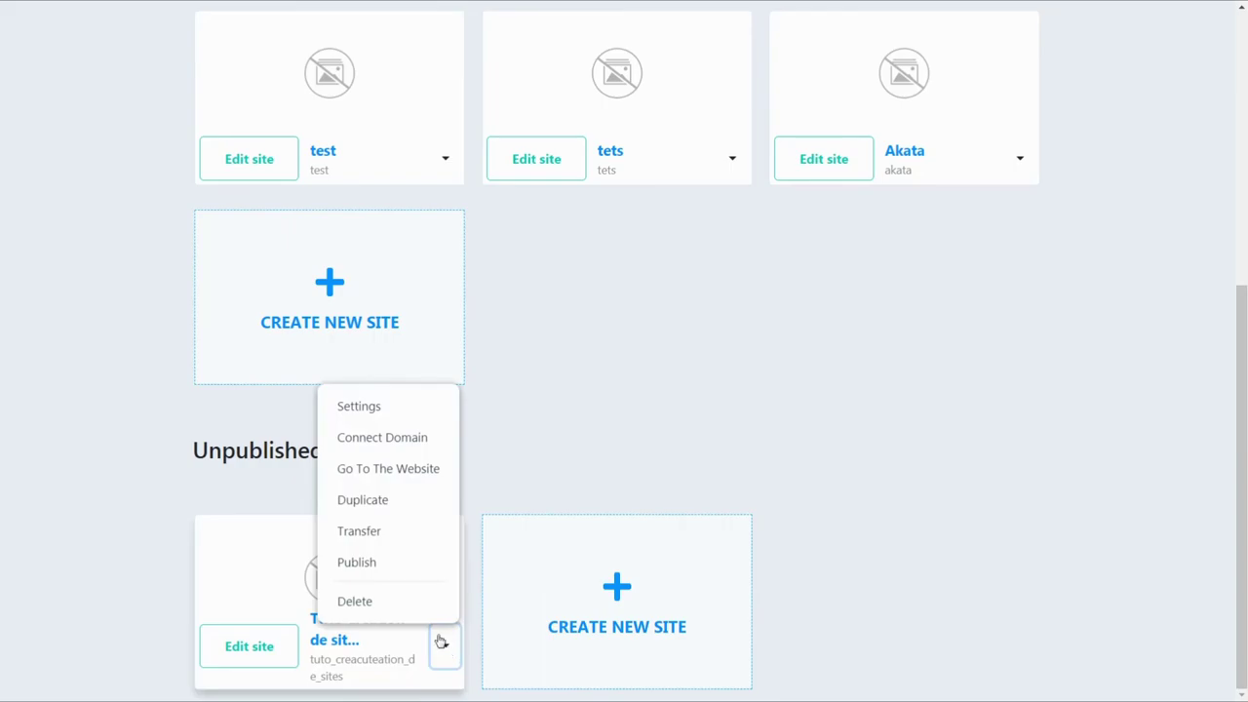
pyautogui.click(366, 501)
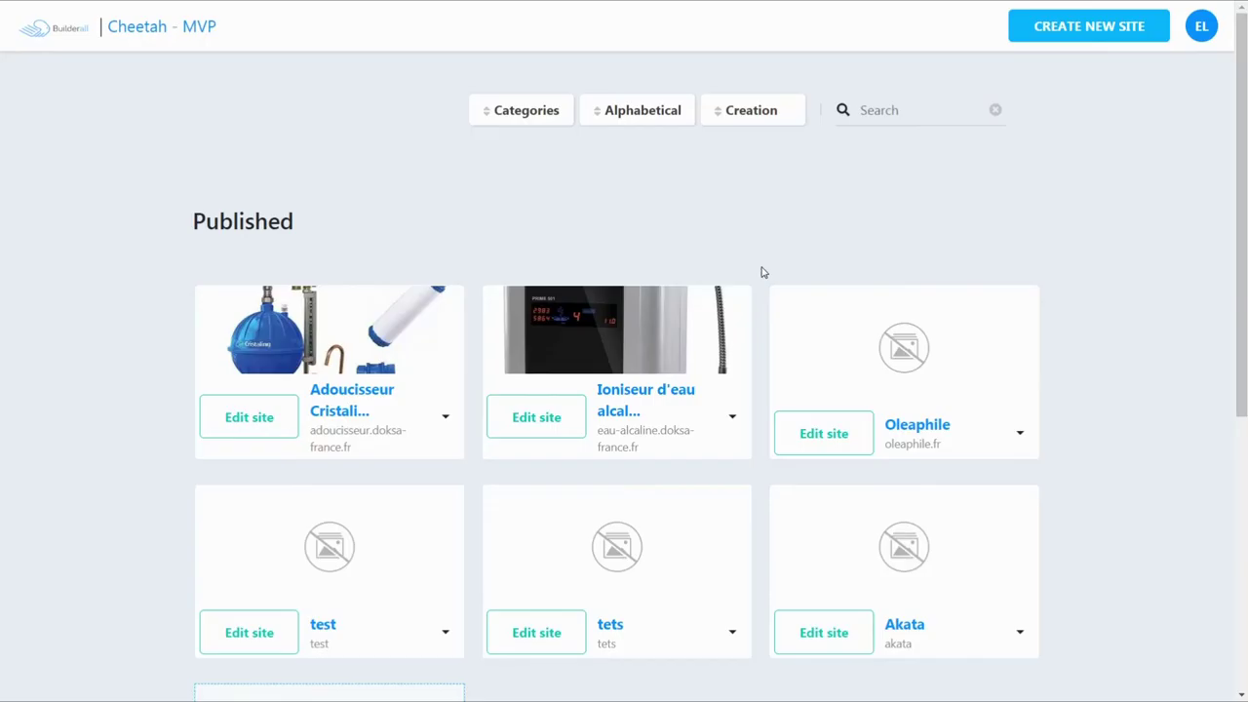
pyautogui.scroll(-5, 2, 524)
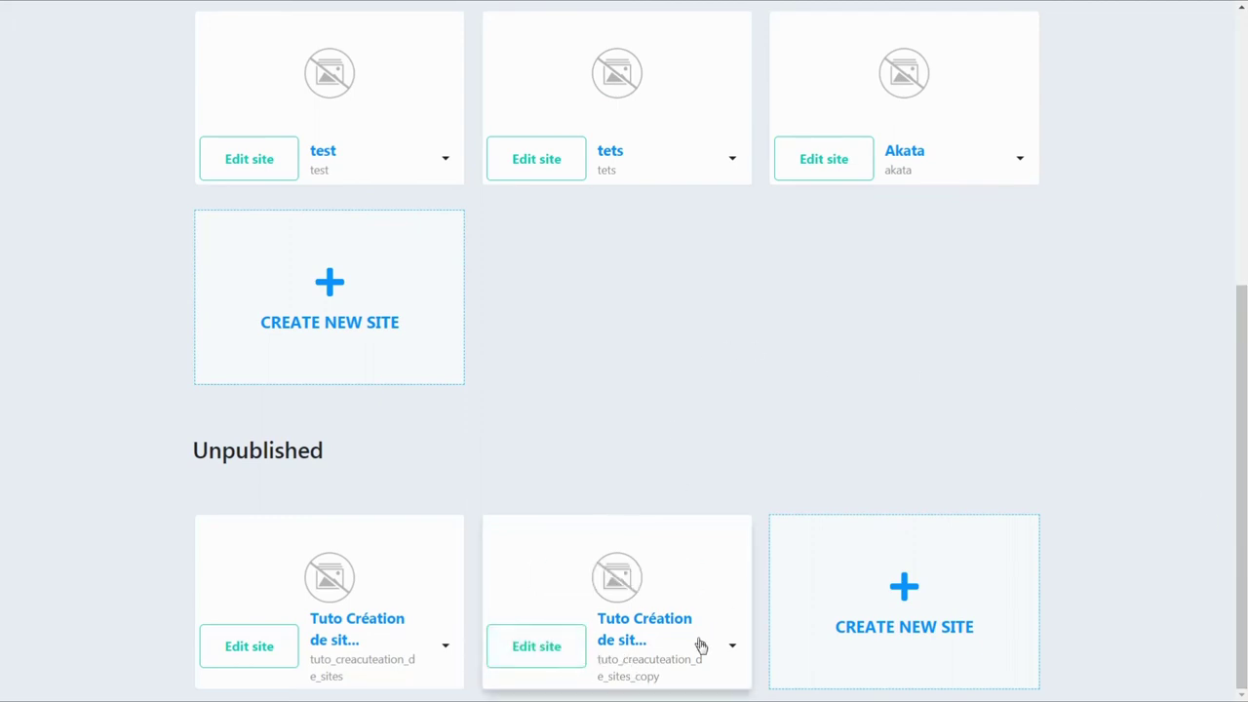
pyautogui.click(732, 646)
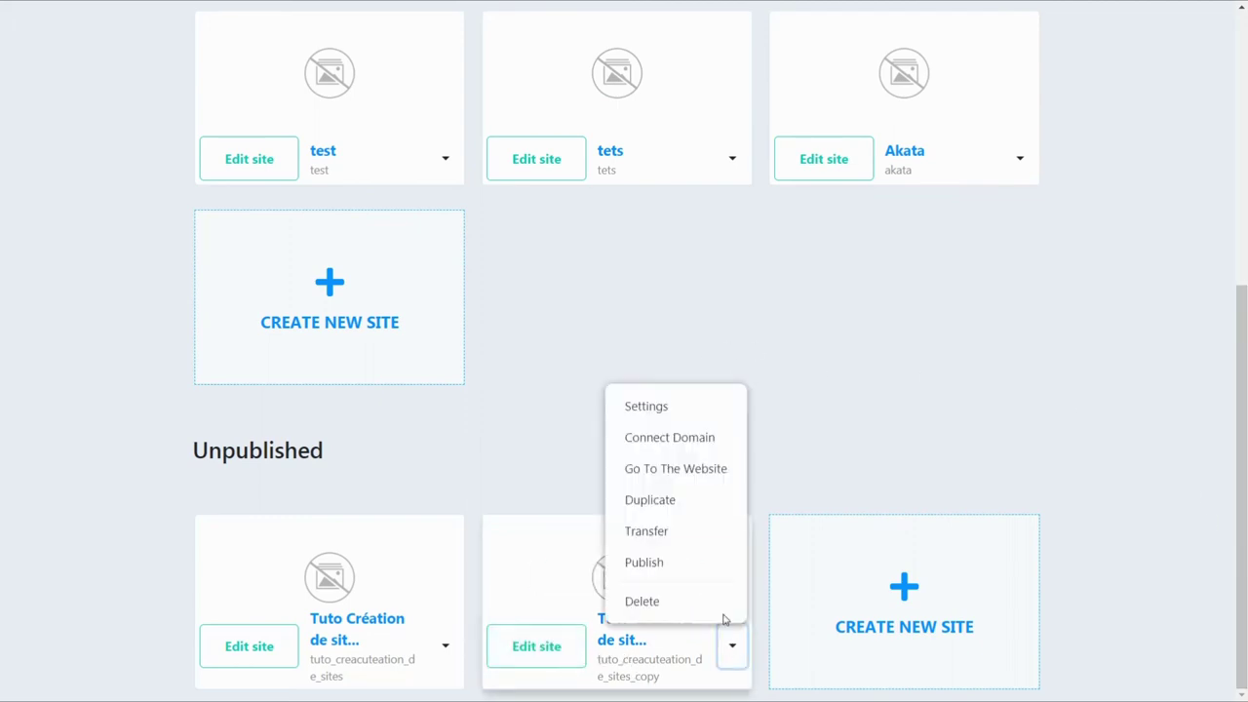
pyautogui.click(653, 602)
pyautogui.click(695, 382)
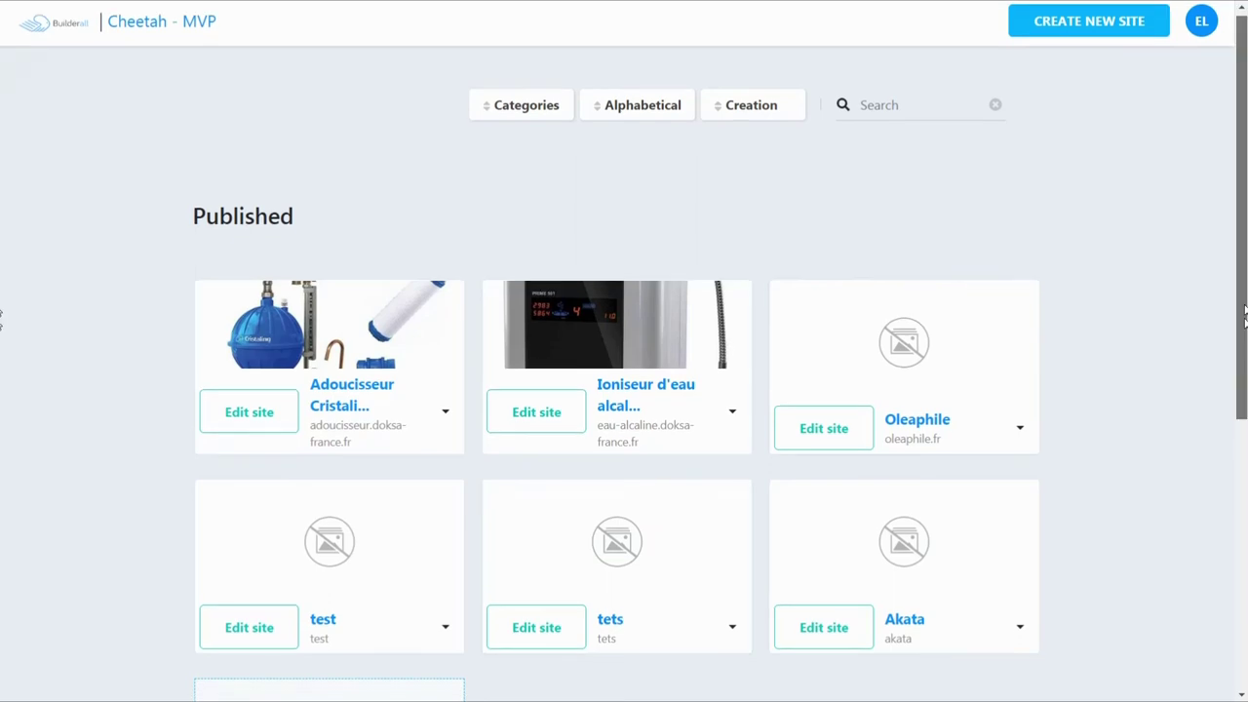
pyautogui.scroll(-5, 1245, 310)
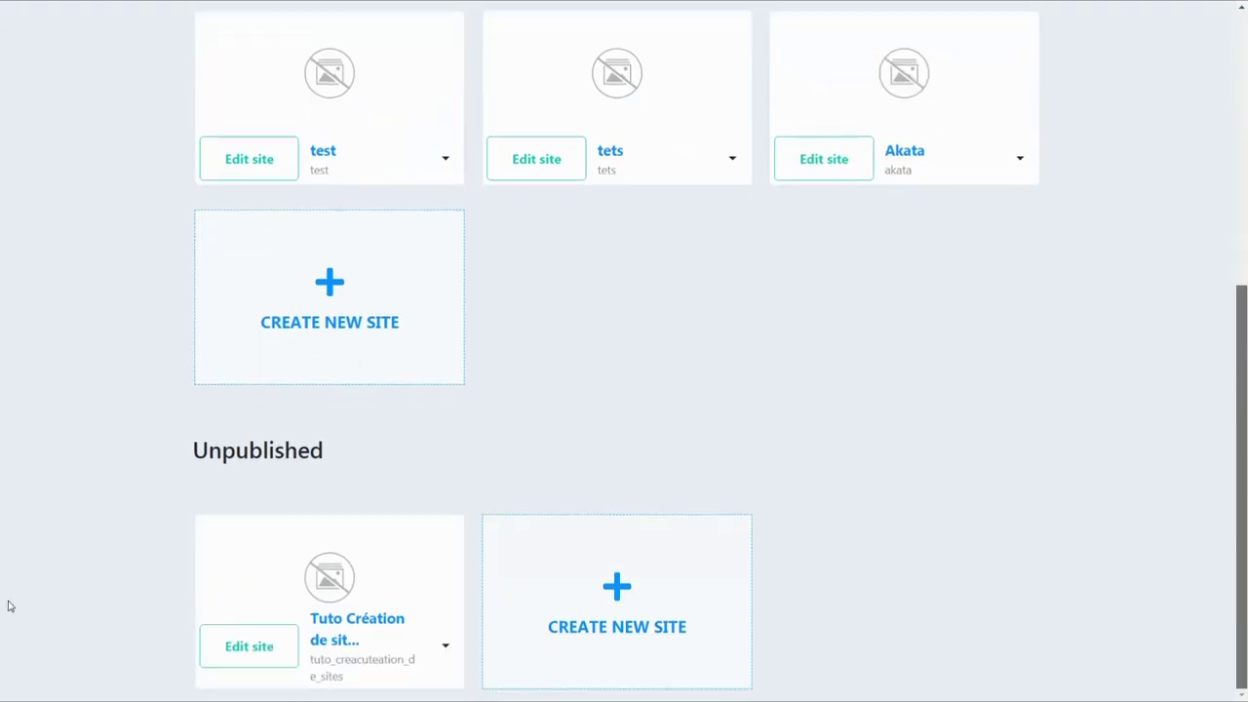
# - Publish the Tuto Création de sites site again and open its live website
pyautogui.click(445, 645)
pyautogui.click(355, 563)
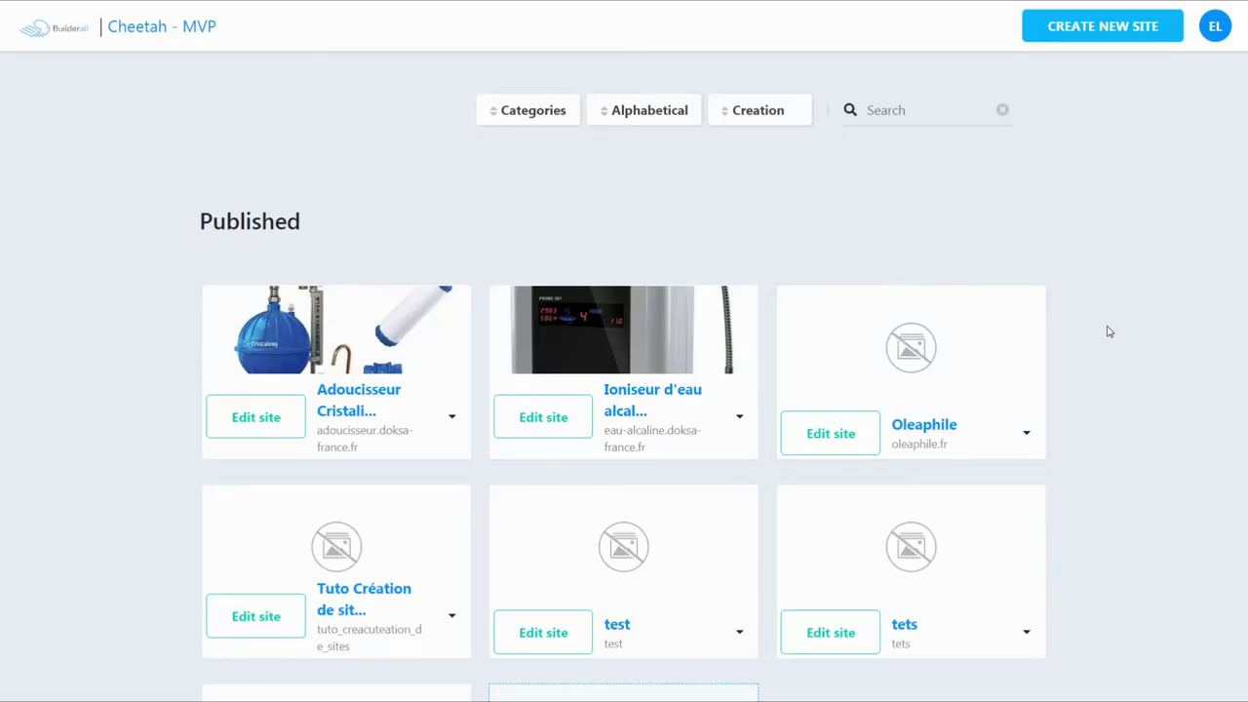
pyautogui.click(452, 620)
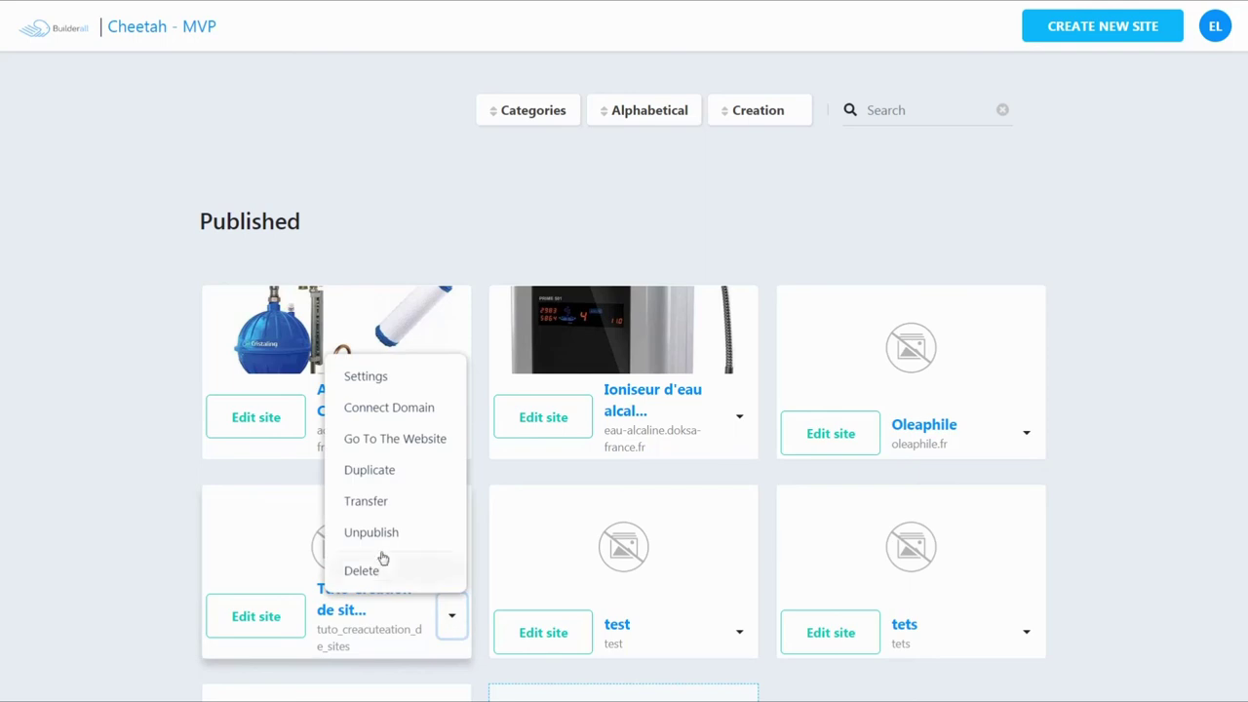
pyautogui.click(400, 438)
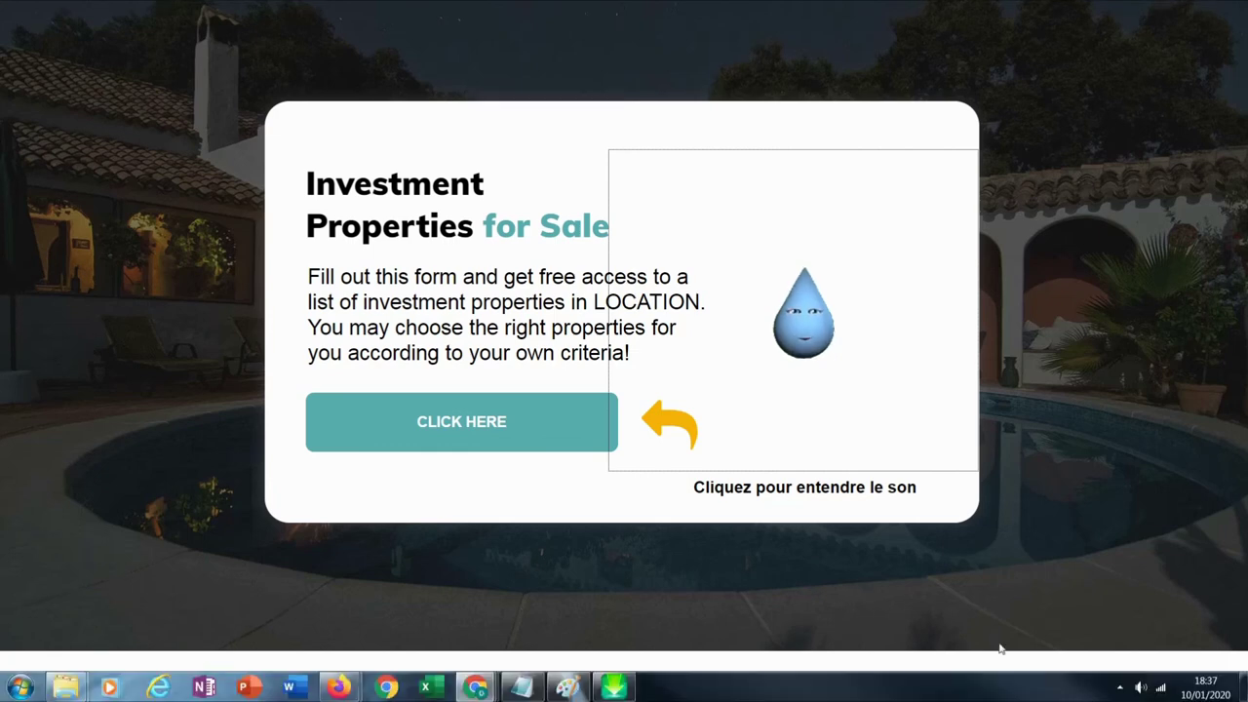
# - Leave full-screen view to lower the computer's speaker volume, and show the live page full screen again
pyautogui.press('F11')
pyautogui.click(1140, 687)
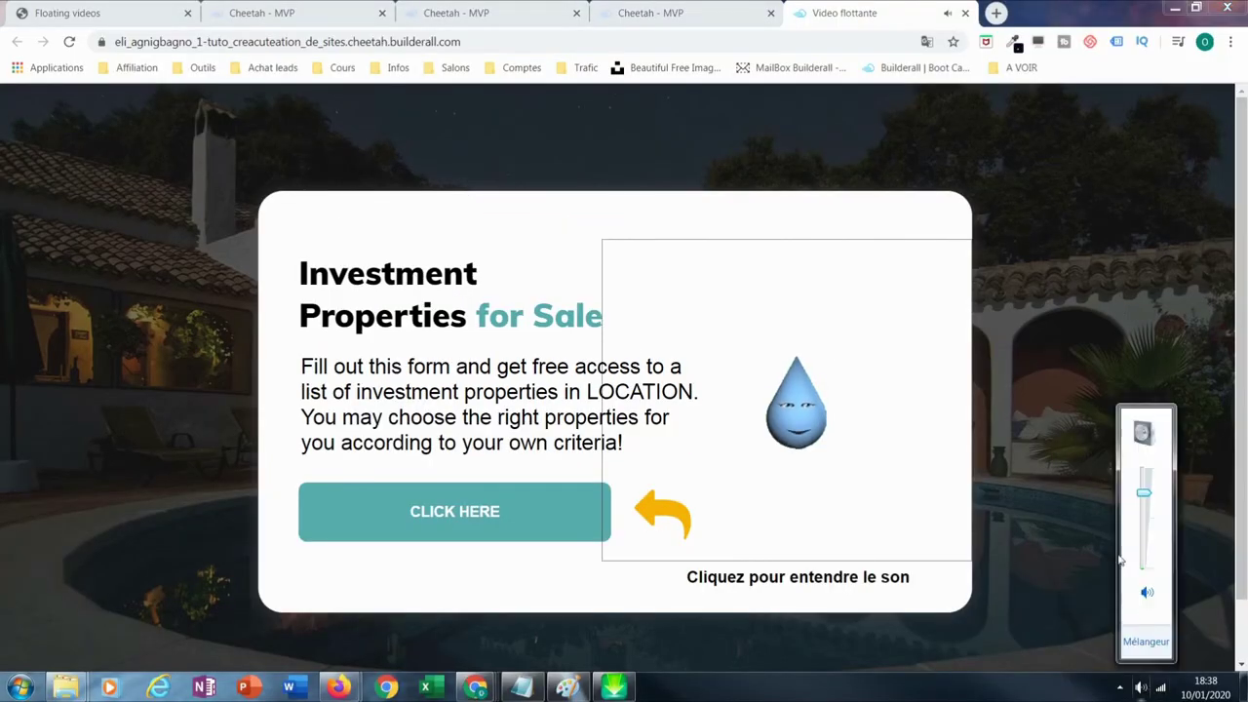
pyautogui.moveTo(1144, 493); pyautogui.dragTo(1148, 540)
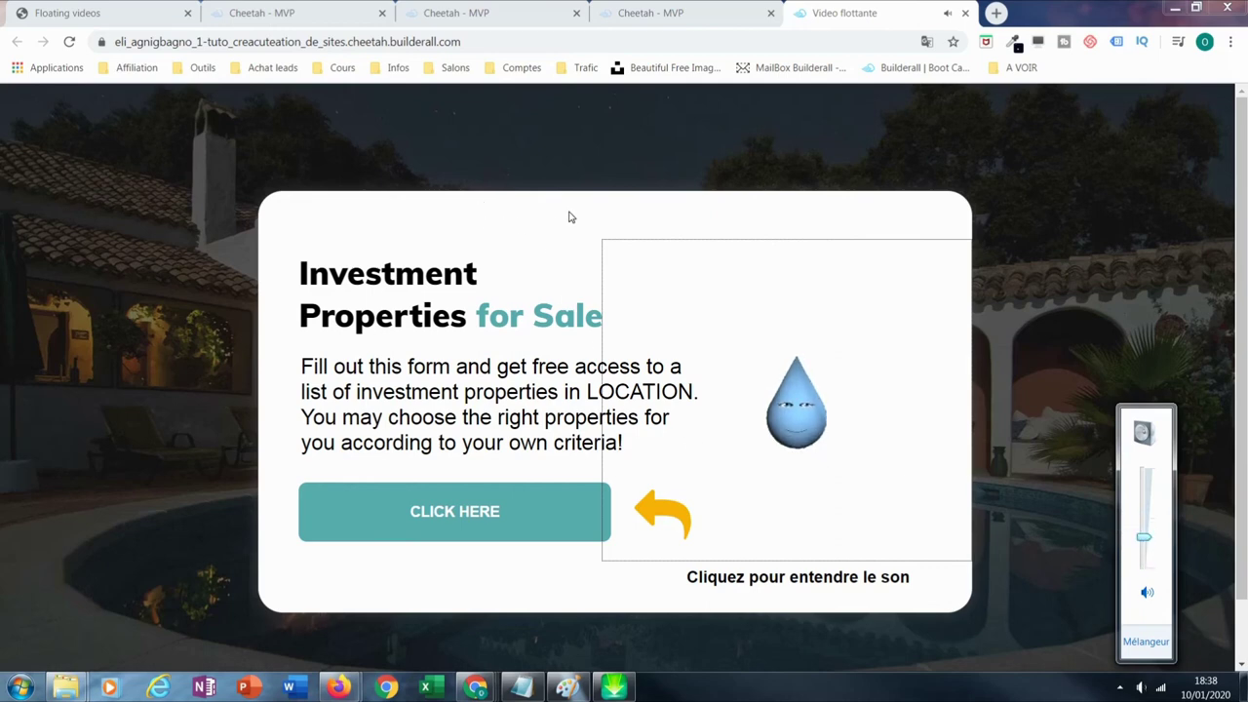
pyautogui.click(791, 138)
pyautogui.press('F11')
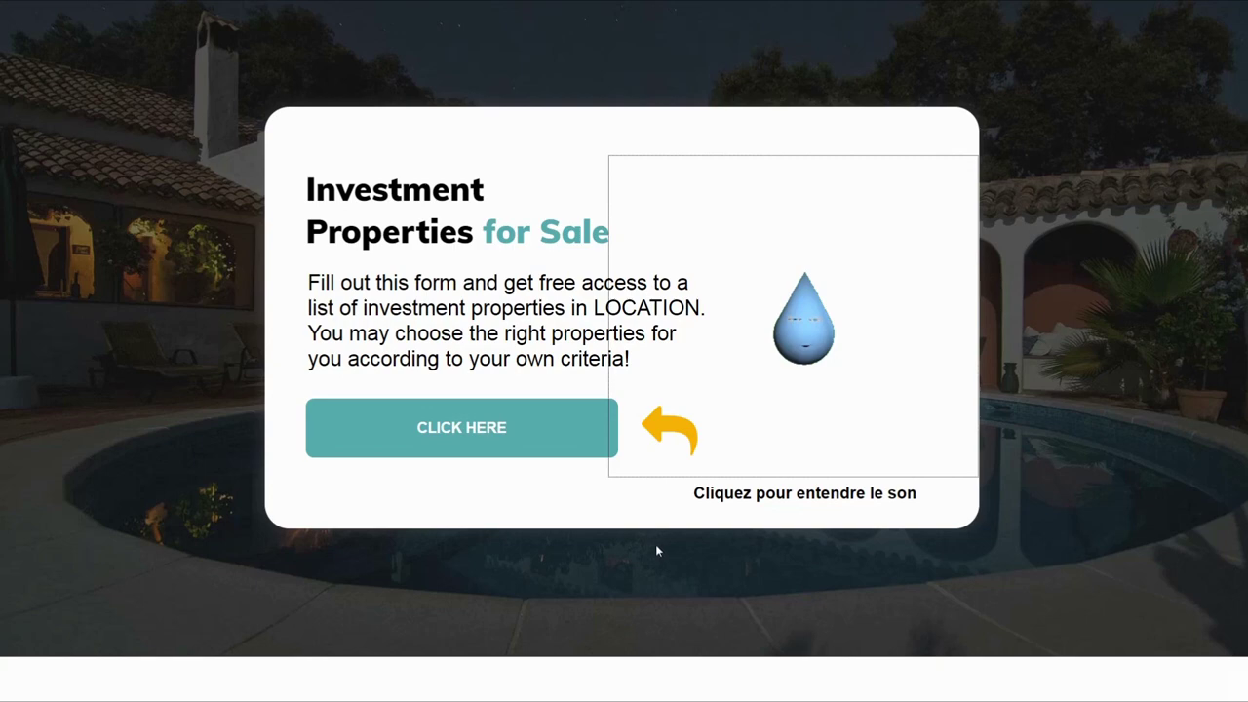
# - Return to the floating video projects, show them full screen, and open the MonH2O project for editing
pyautogui.press('F11')
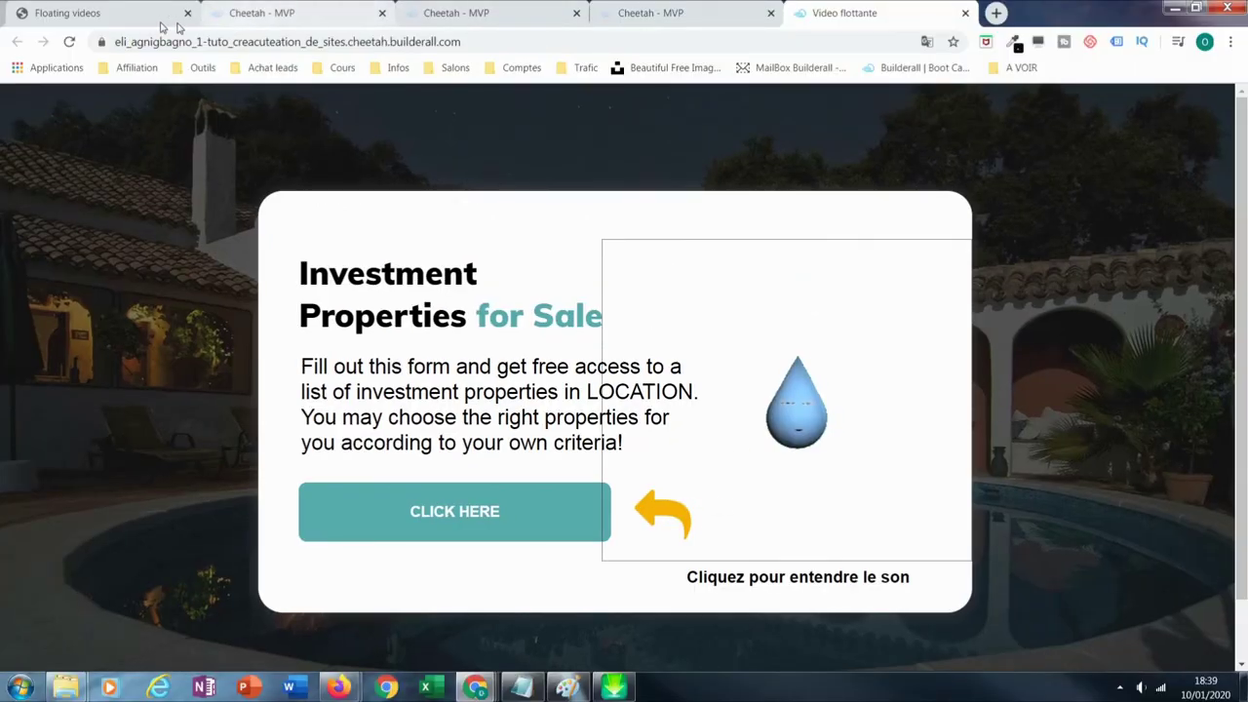
pyautogui.click(129, 20)
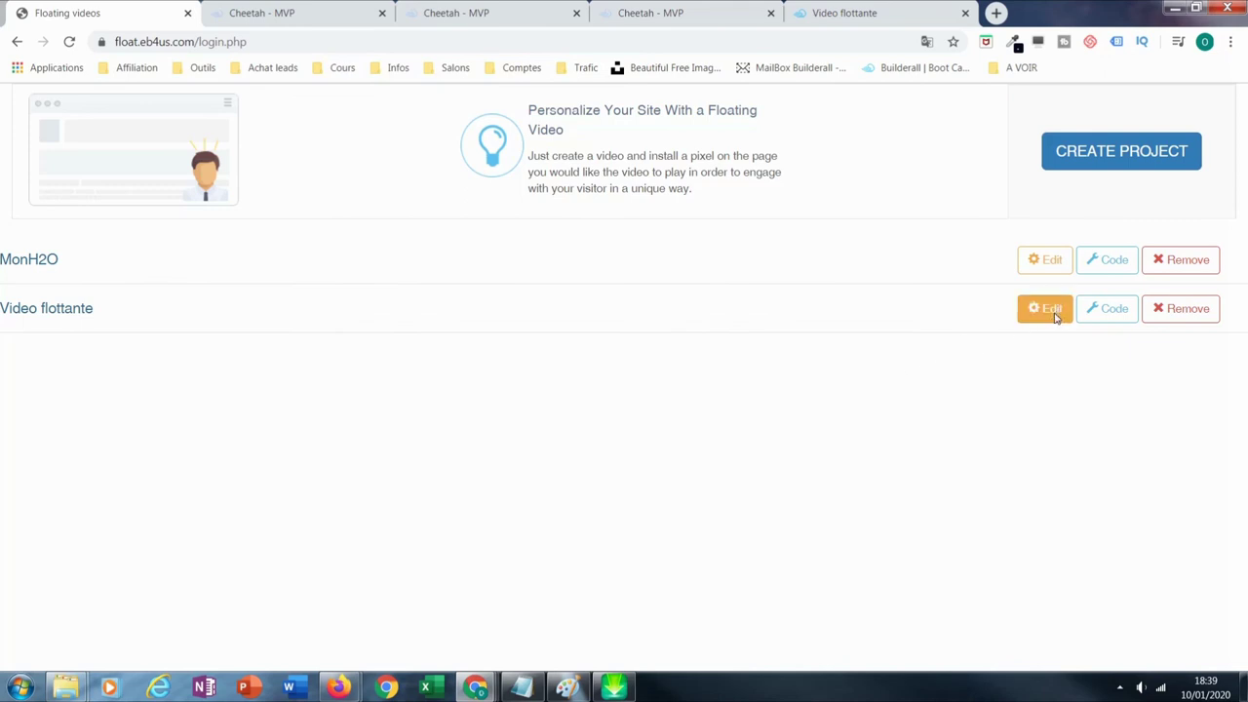
pyautogui.press('F11')
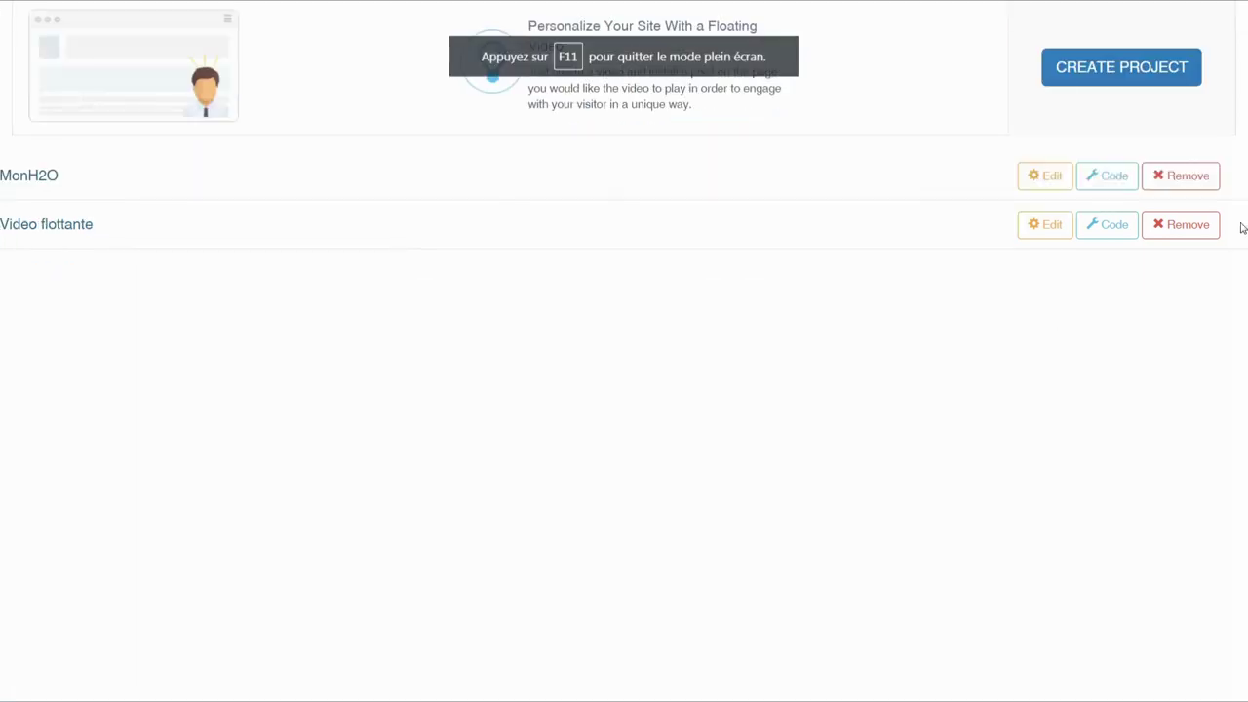
pyautogui.click(1042, 185)
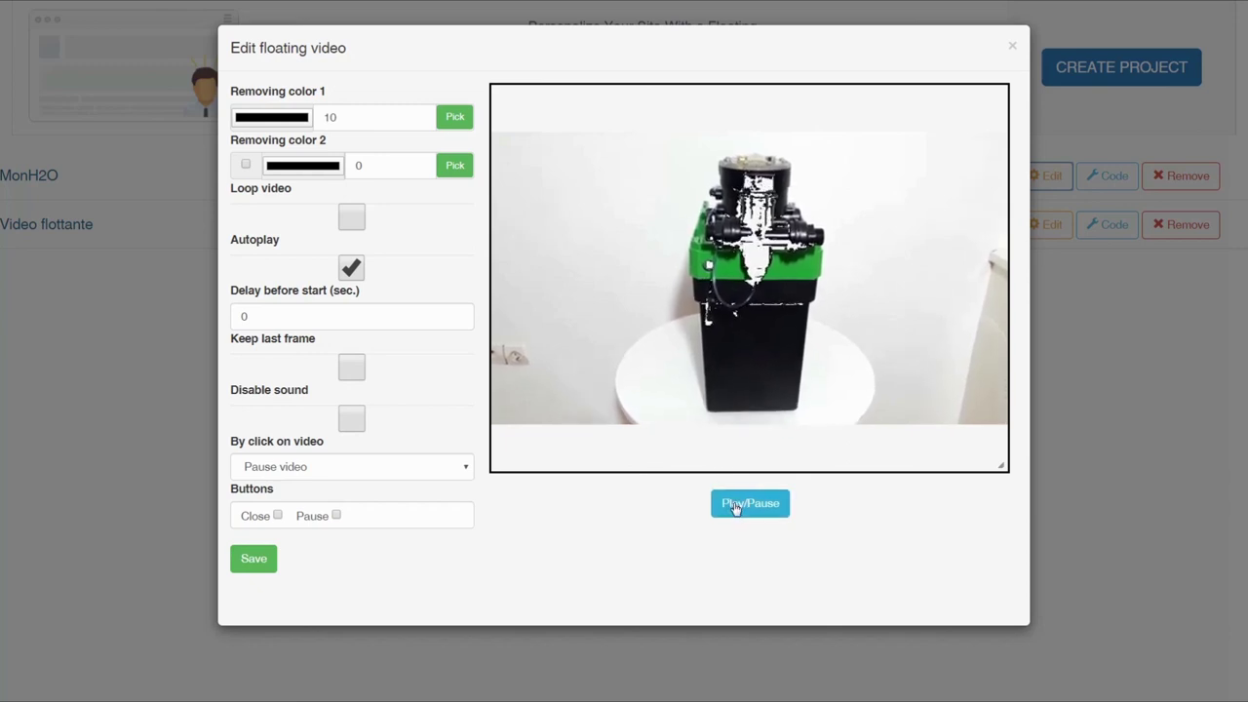
# - Sample the light background in the MonH2O video preview as Removing color 1
pyautogui.click(454, 117)
pyautogui.click(598, 231)
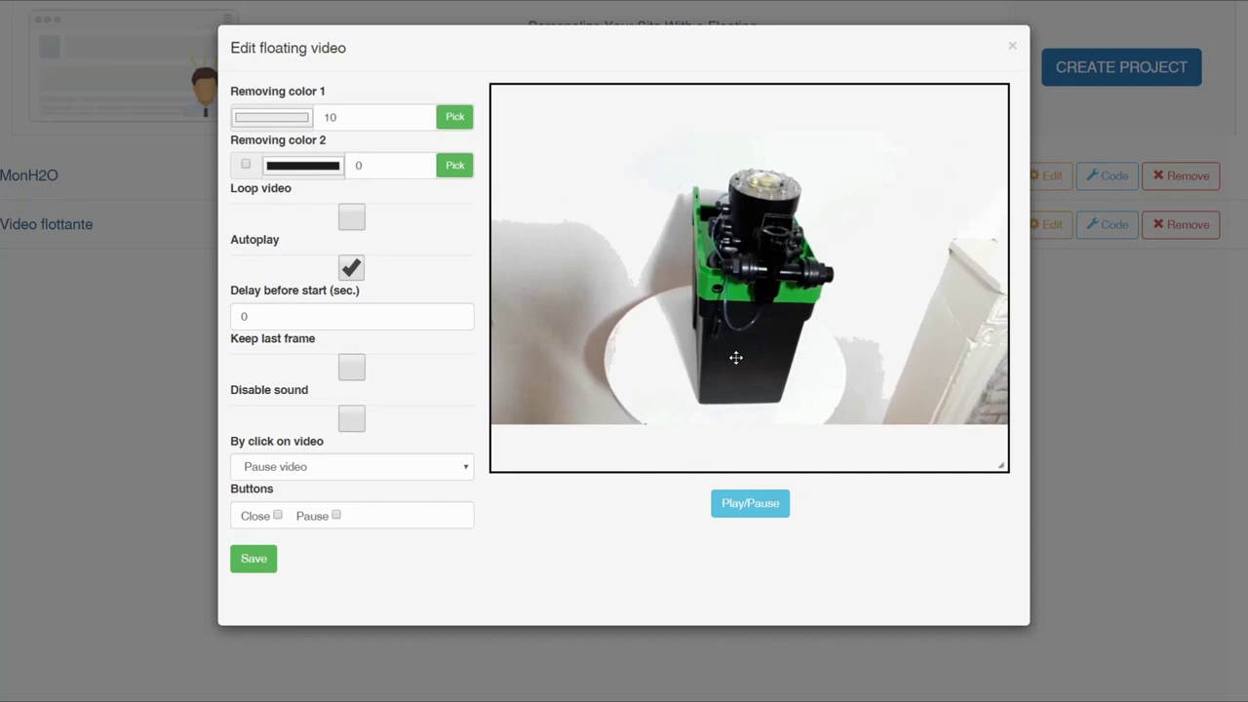
pyautogui.click(454, 116)
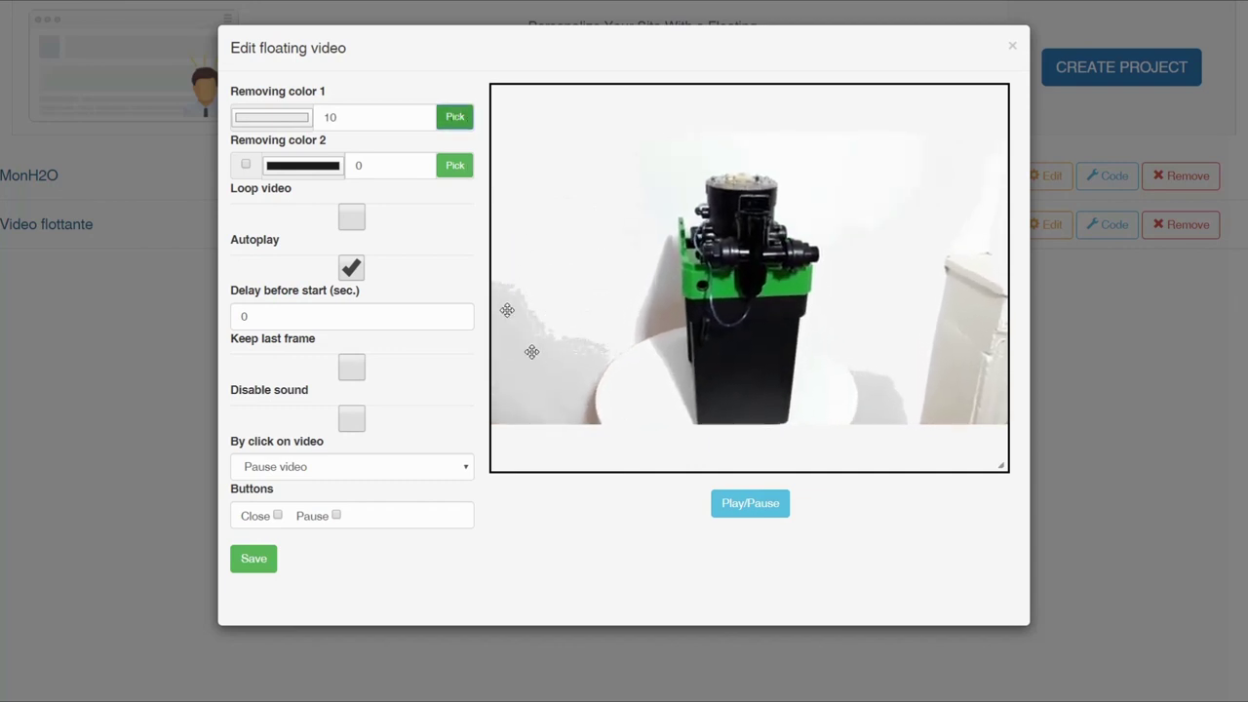
# - Raise the Removing color 1 tolerance to 19 and toggle the preview playback to check the background removal
pyautogui.click(421, 118)
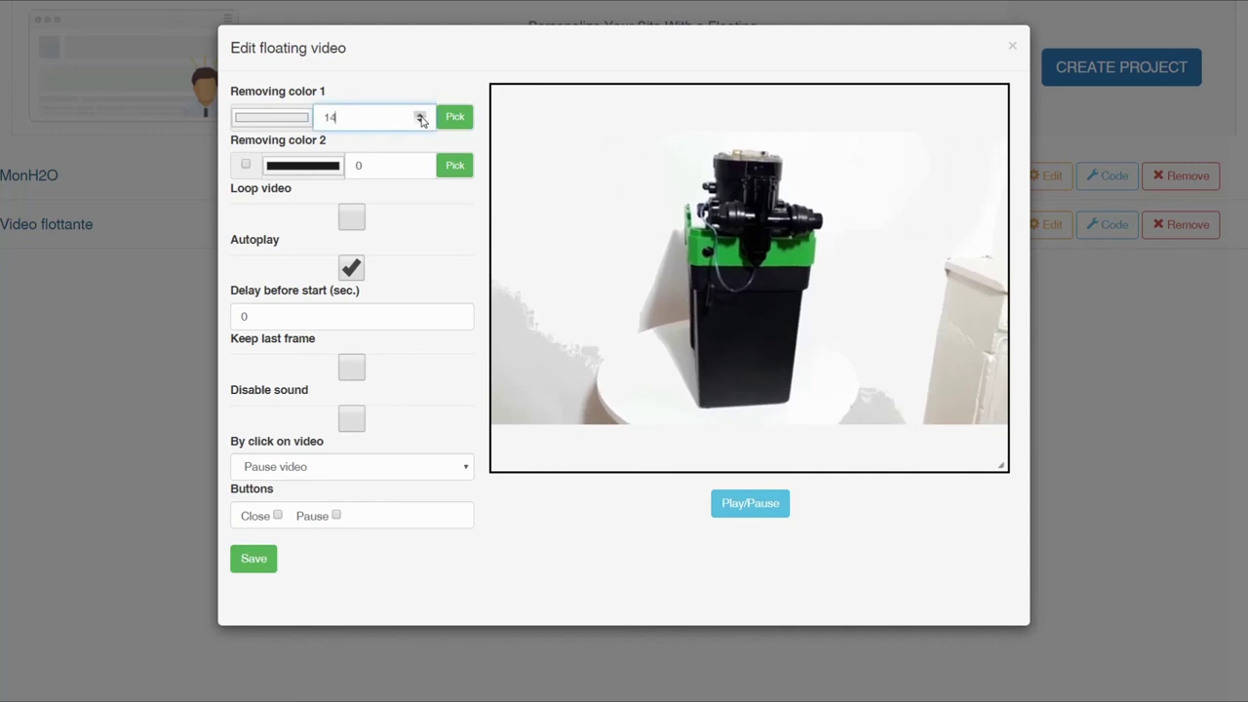
pyautogui.click(421, 116)
pyautogui.click(421, 116)
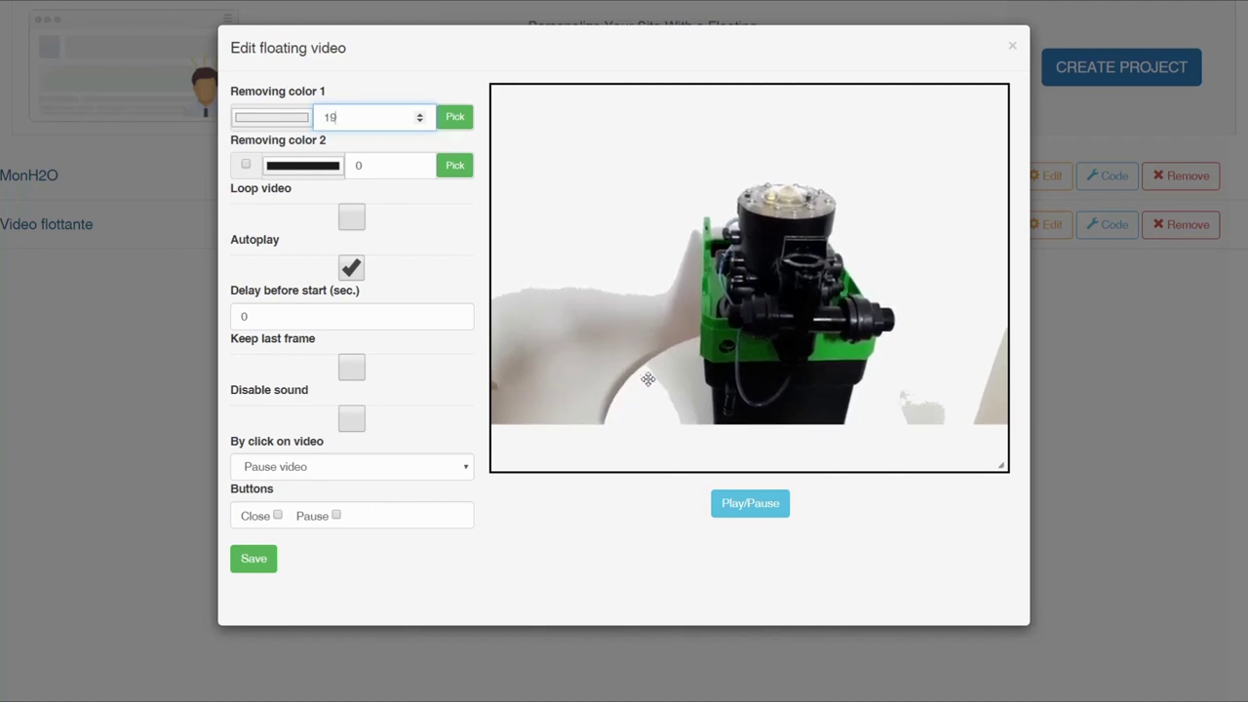
pyautogui.click(735, 505)
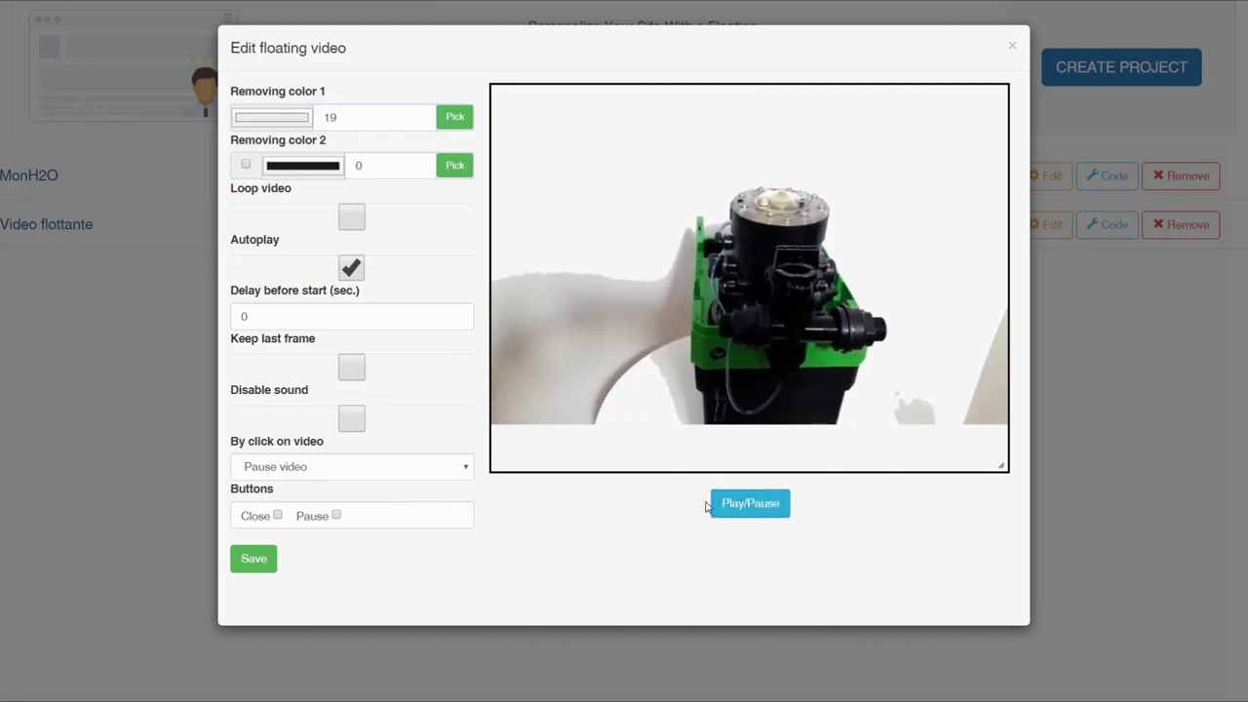